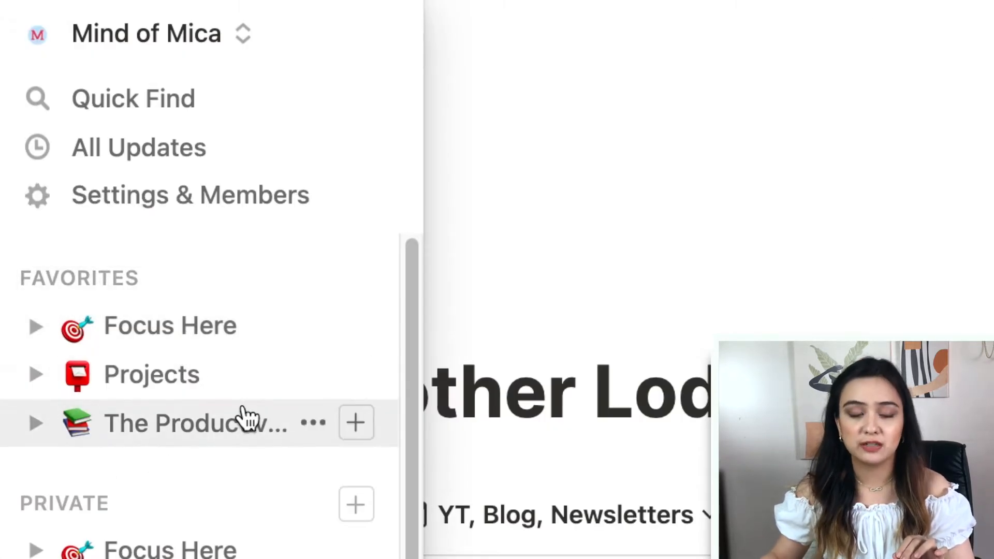
Open the Focus Here page and look through the December 2020 calendar in the Daily Tasks Planner view.
{"action": "left_click", "coordinate": [154, 346]}
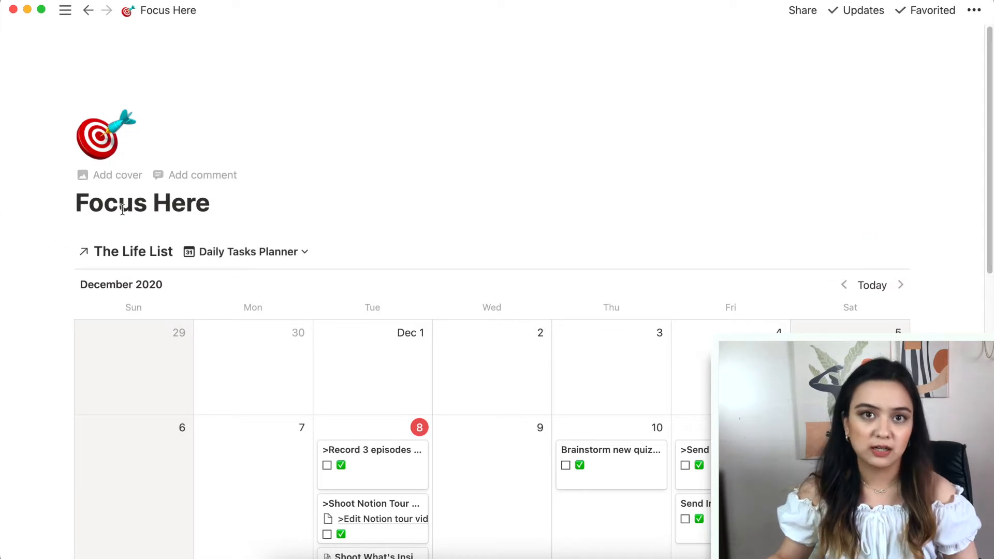
{"action": "scroll", "coordinate": [122, 207], "scroll_direction": "down", "scroll_amount": 2}
{"action": "scroll", "coordinate": [210, 378], "scroll_direction": "down", "scroll_amount": 5}
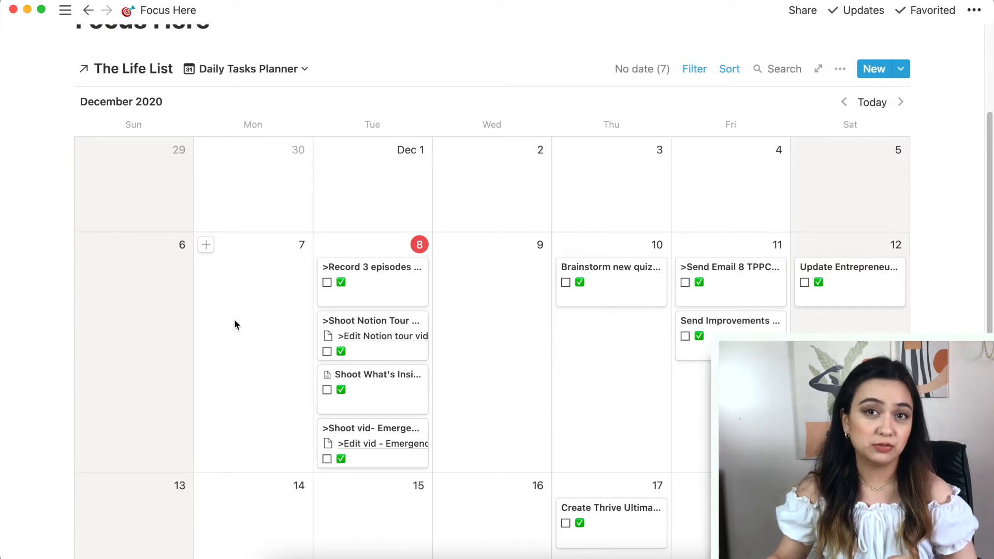
{"action": "scroll", "coordinate": [235, 325], "scroll_direction": "down", "scroll_amount": 3}
{"action": "scroll", "coordinate": [235, 325], "scroll_direction": "up", "scroll_amount": 4}
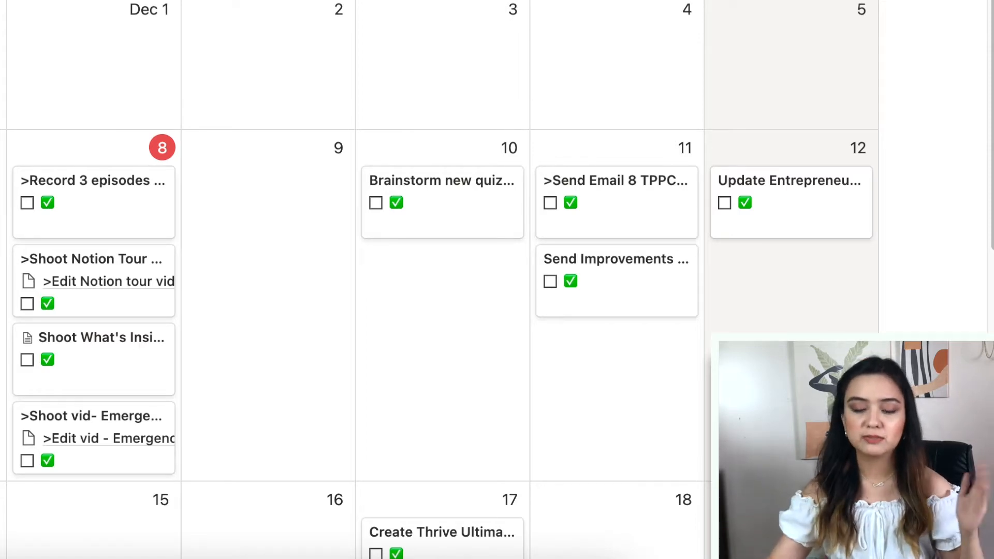
{"action": "scroll", "coordinate": [0, 219], "scroll_direction": "down", "scroll_amount": 5}
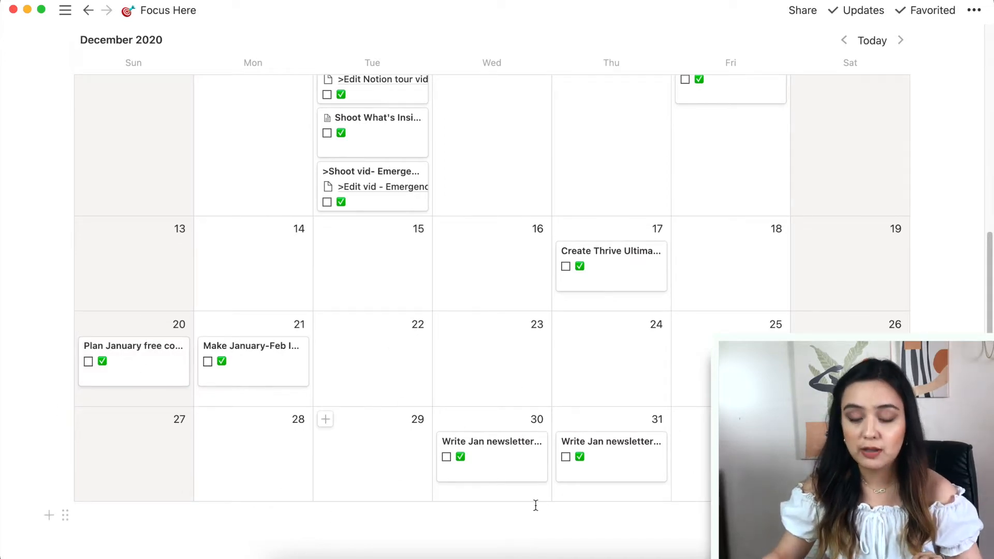
{"action": "scroll", "coordinate": [452, 378], "scroll_direction": "up", "scroll_amount": 4}
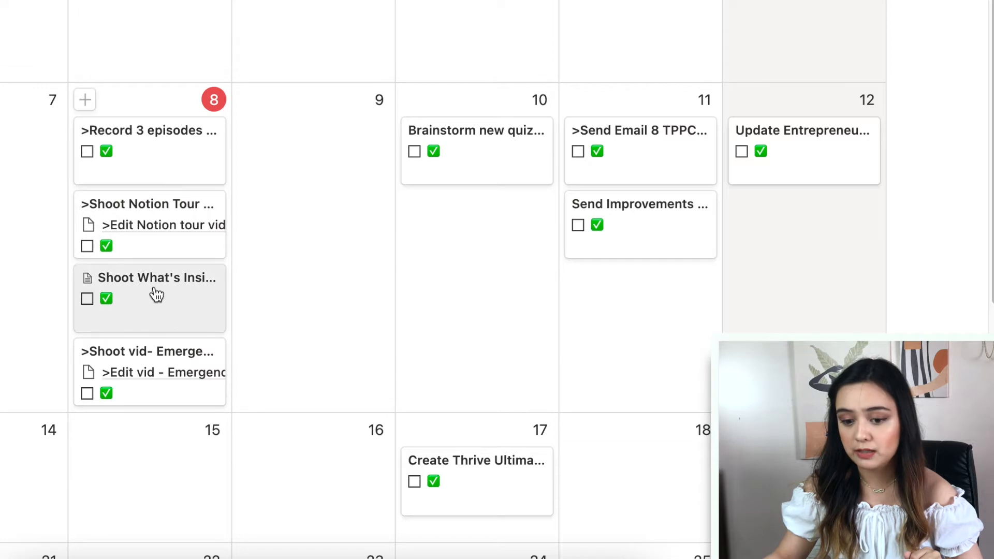
{"action": "scroll", "coordinate": [155, 293], "scroll_direction": "up", "scroll_amount": 1}
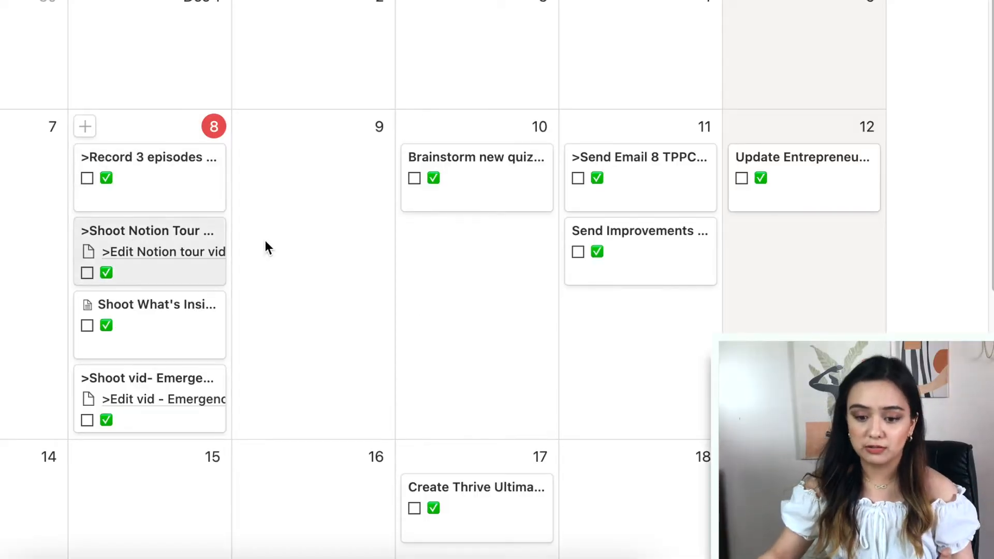
Open the ">Shoot Notion Tour vid" task on December 8, inspect the page linked in its Follows relation, and close the task.
{"action": "left_click", "coordinate": [106, 245]}
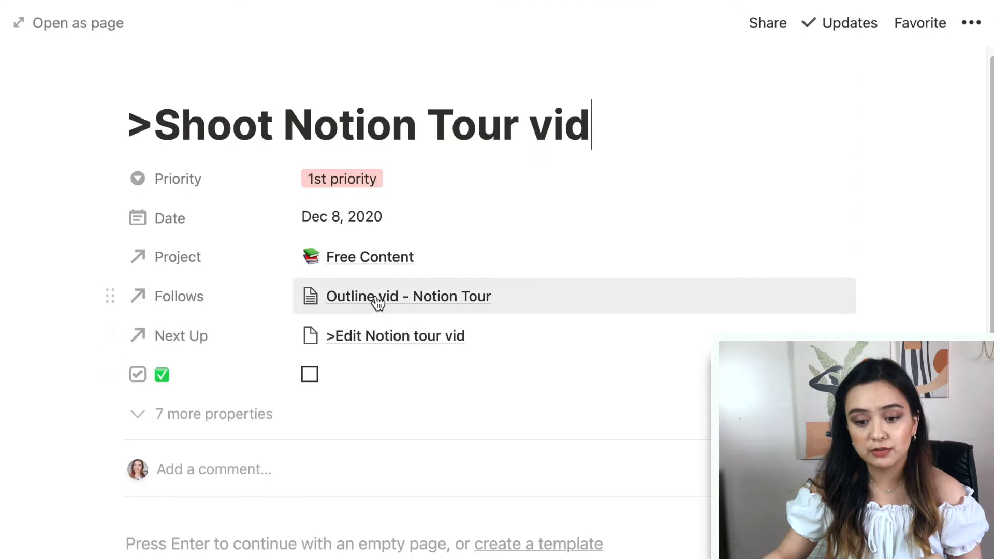
{"action": "left_click", "coordinate": [377, 302]}
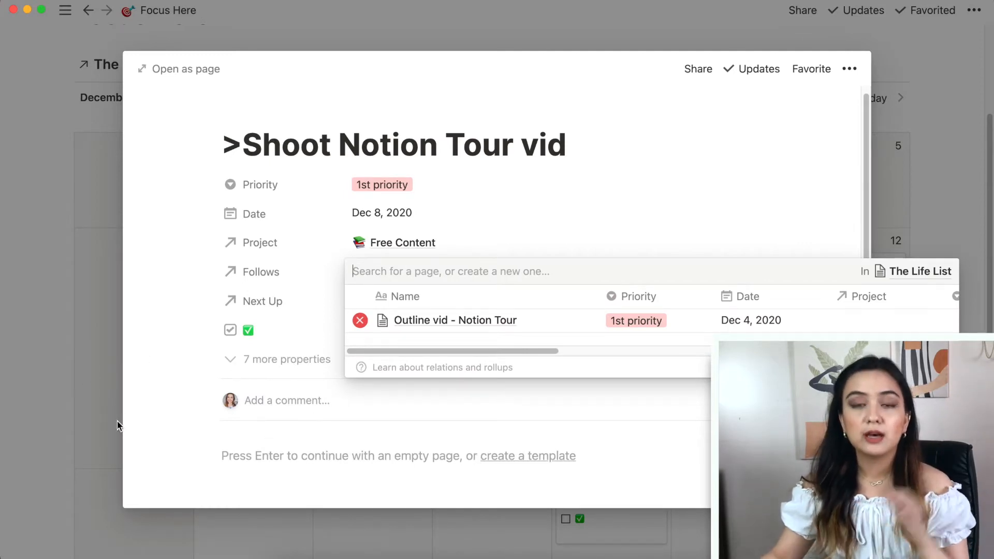
{"action": "left_click", "coordinate": [343, 447]}
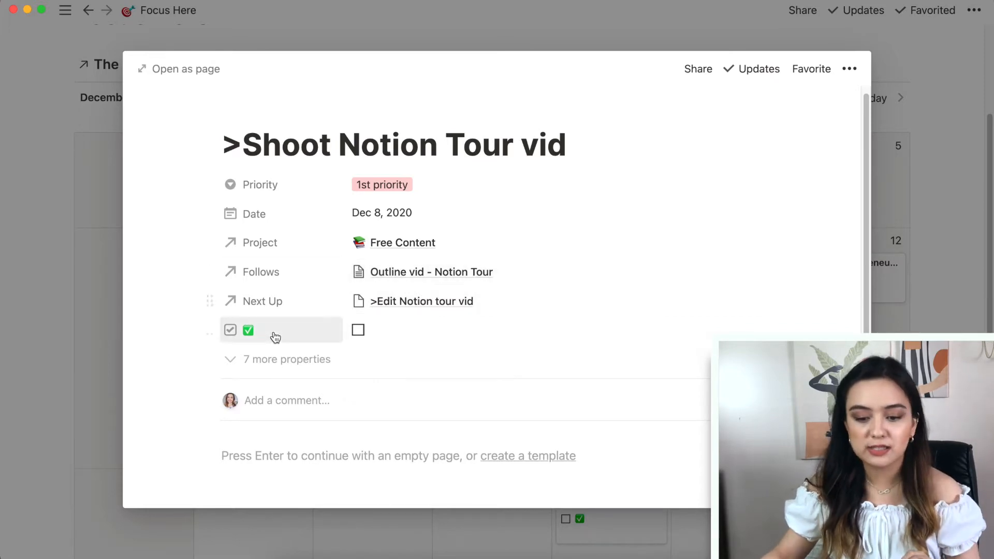
{"action": "left_click", "coordinate": [86, 381]}
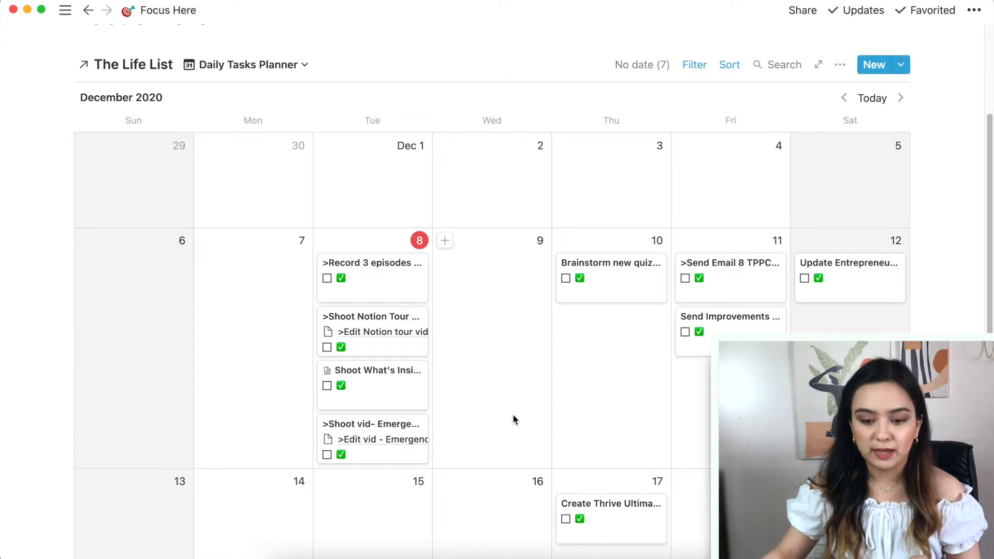
Reopen the ">Shoot Notion Tour vid" task and check the property type of Next Up.
{"action": "left_click", "coordinate": [361, 323]}
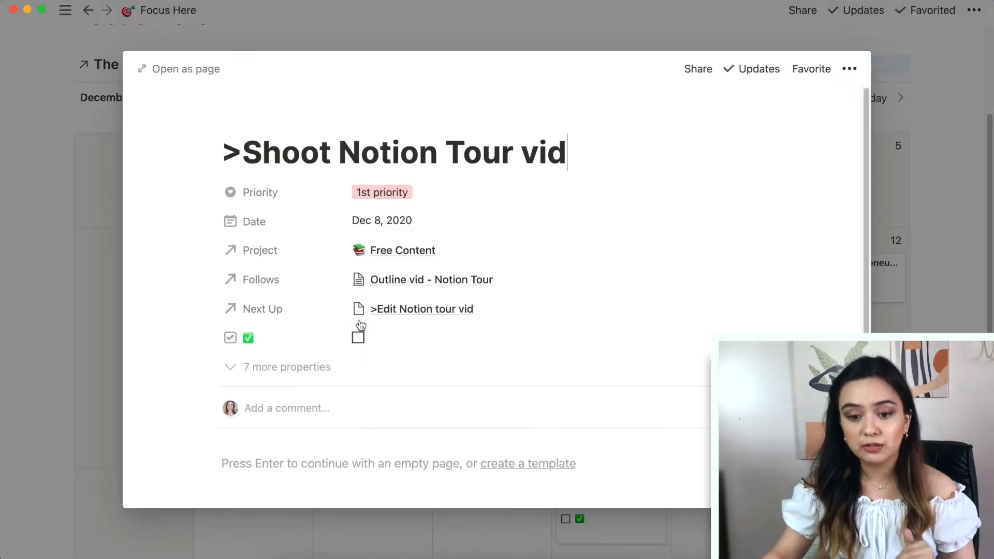
{"action": "left_click", "coordinate": [89, 336]}
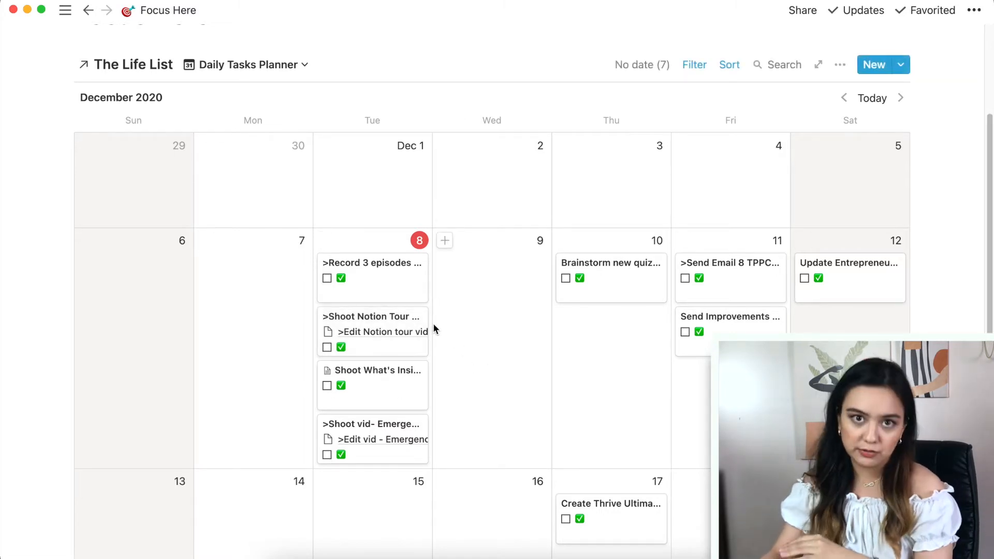
{"action": "left_click", "coordinate": [369, 350]}
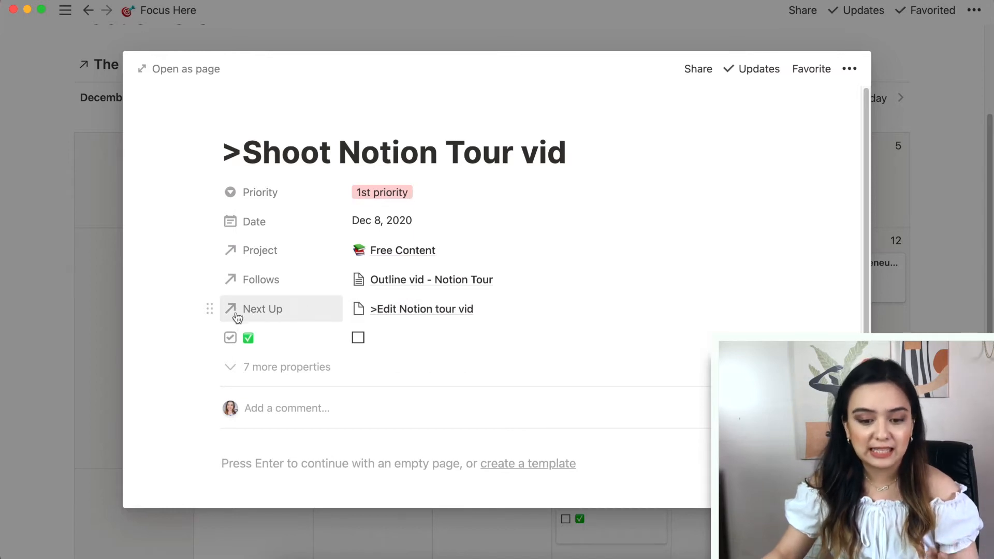
{"action": "left_click", "coordinate": [288, 314]}
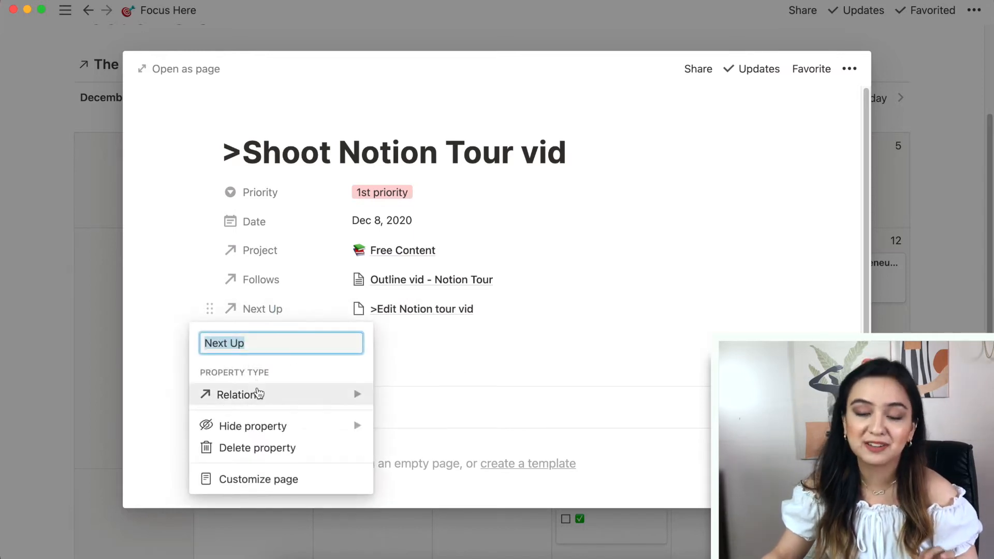
{"action": "left_click", "coordinate": [282, 307]}
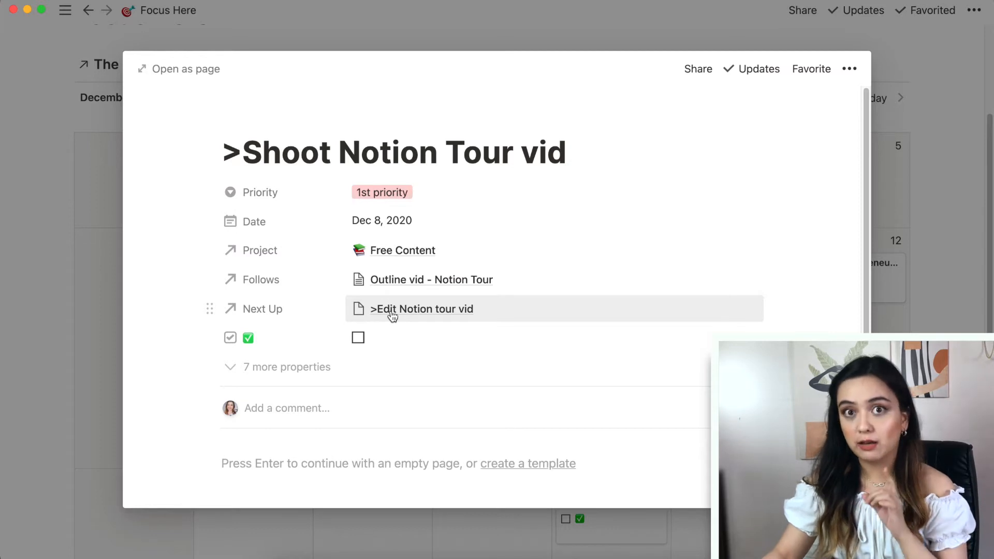
Open the ">Edit Notion tour vid" task linked under Next Up and set its date to Dec 9, 2020.
{"action": "left_click", "coordinate": [391, 315]}
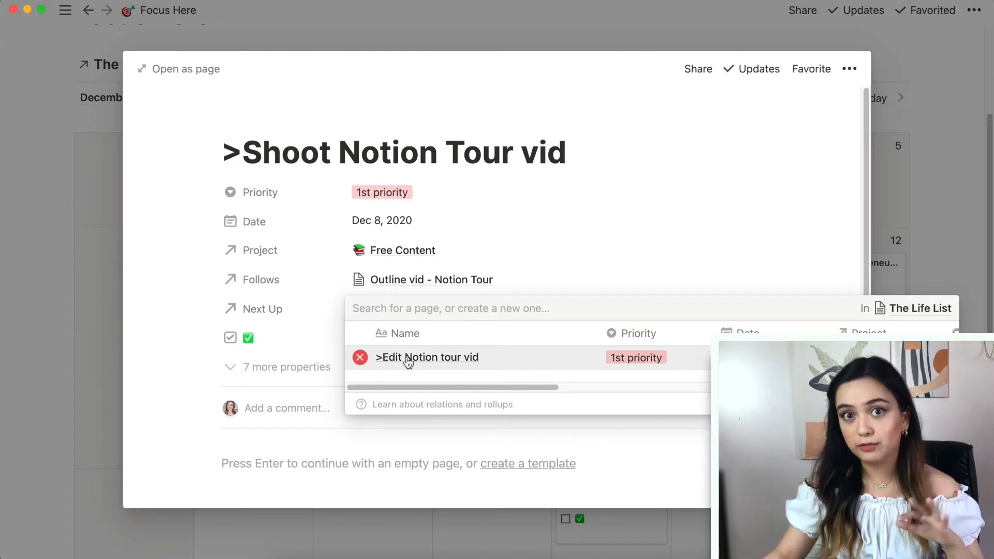
{"action": "left_click", "coordinate": [436, 359]}
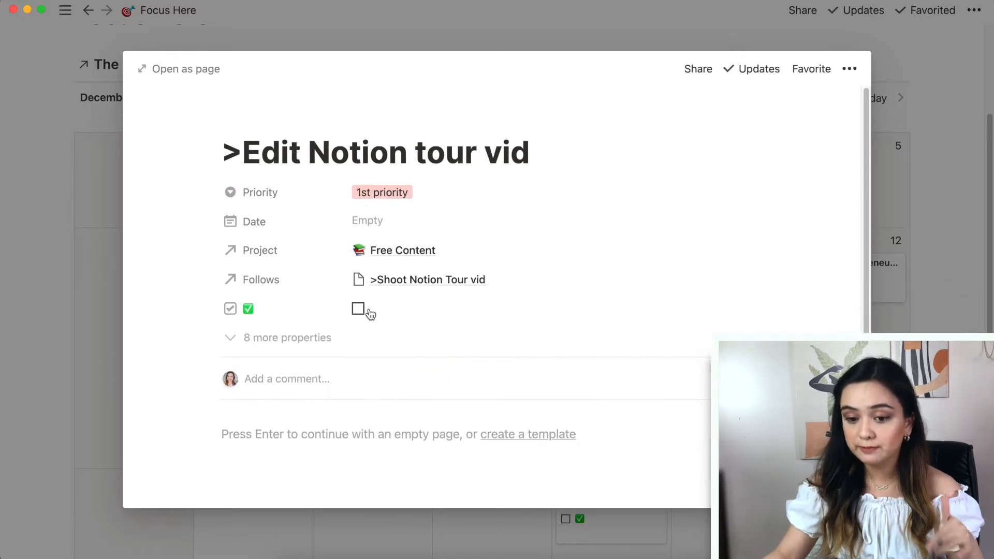
{"action": "left_click", "coordinate": [365, 228]}
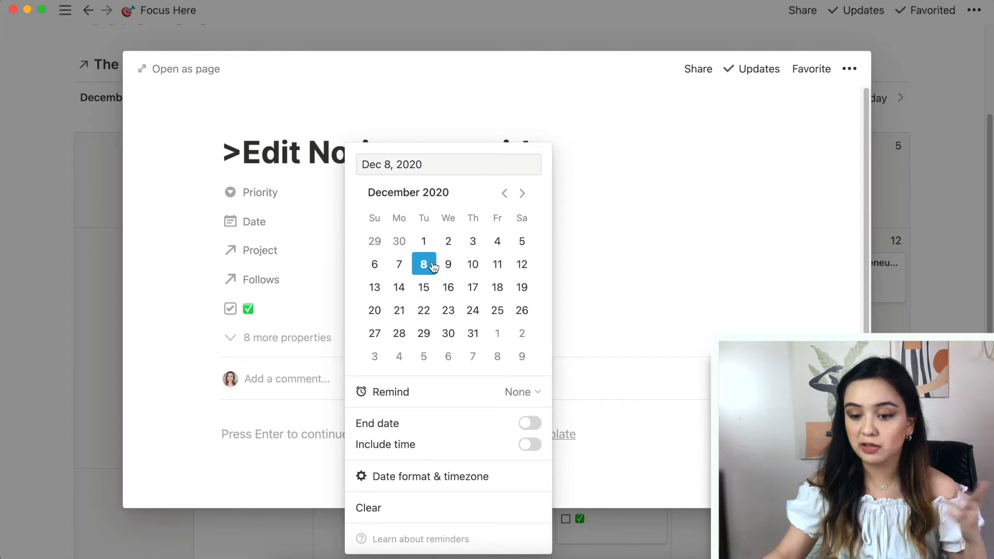
{"action": "left_click", "coordinate": [455, 273]}
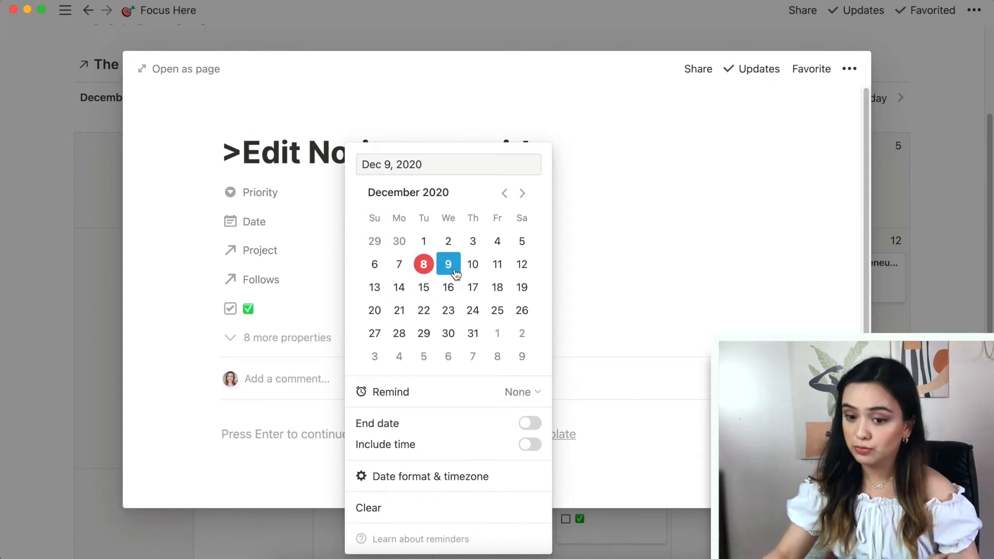
{"action": "left_click", "coordinate": [269, 337]}
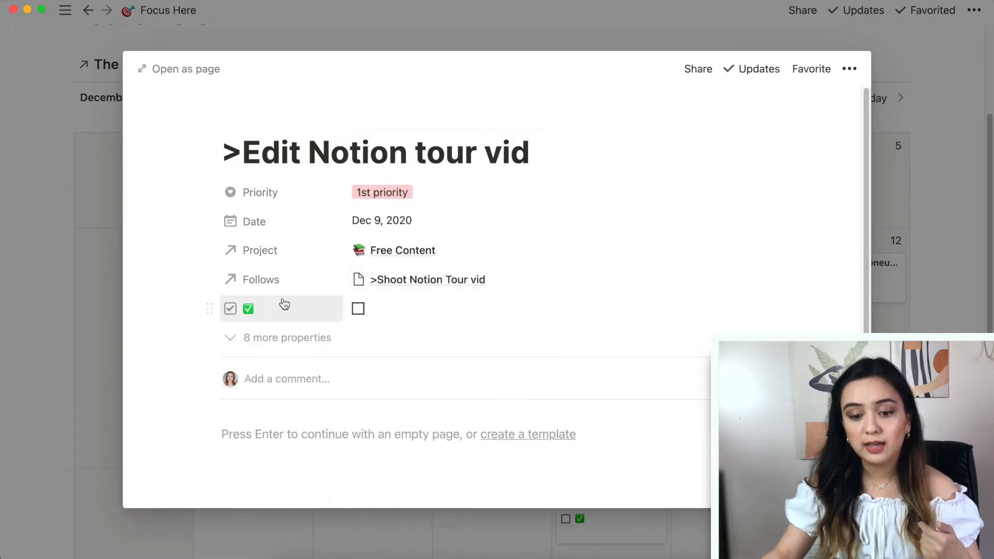
Show the hidden properties of the ">Edit Notion tour vid" task and review its Follows and Next Up relations.
{"action": "left_click", "coordinate": [293, 342]}
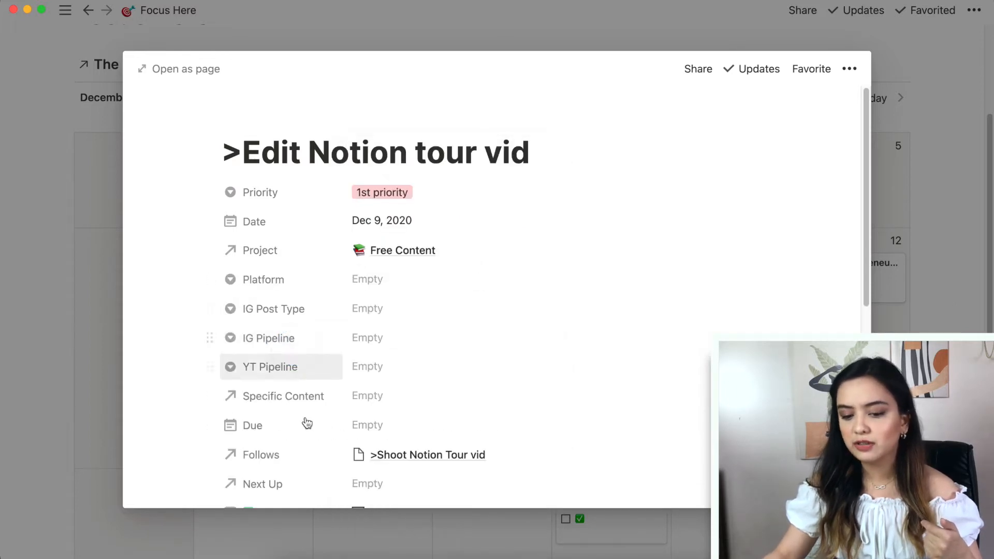
{"action": "scroll", "coordinate": [331, 328], "scroll_direction": "down", "scroll_amount": 3}
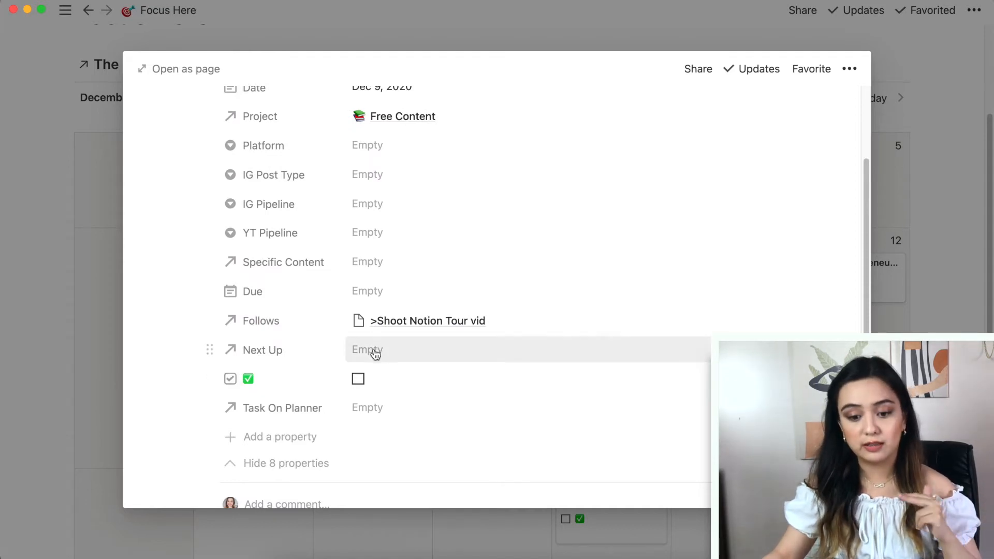
{"action": "scroll", "coordinate": [376, 354], "scroll_direction": "up", "scroll_amount": 1}
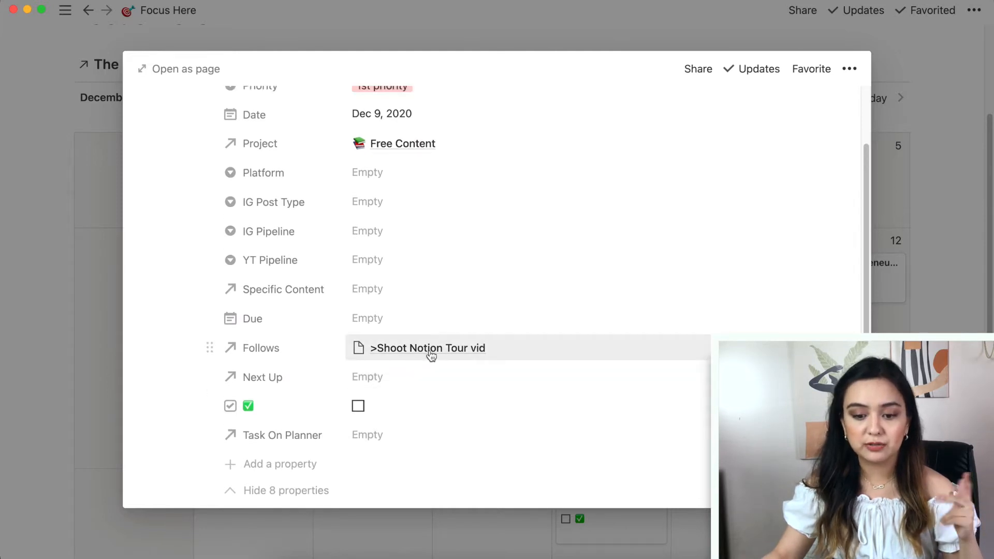
{"action": "scroll", "coordinate": [429, 355], "scroll_direction": "up", "scroll_amount": 1}
{"action": "scroll", "coordinate": [399, 387], "scroll_direction": "up", "scroll_amount": 1}
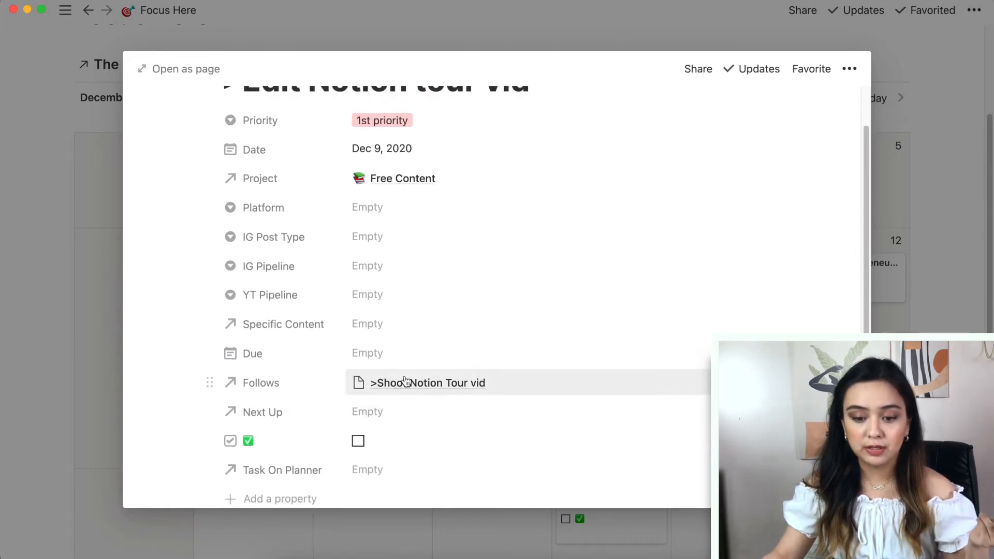
Go to the ">Shoot Notion Tour vid" task through the Follows relation, collapse its extra properties, and mark it as done.
{"action": "left_click", "coordinate": [401, 381]}
{"action": "left_click", "coordinate": [440, 438]}
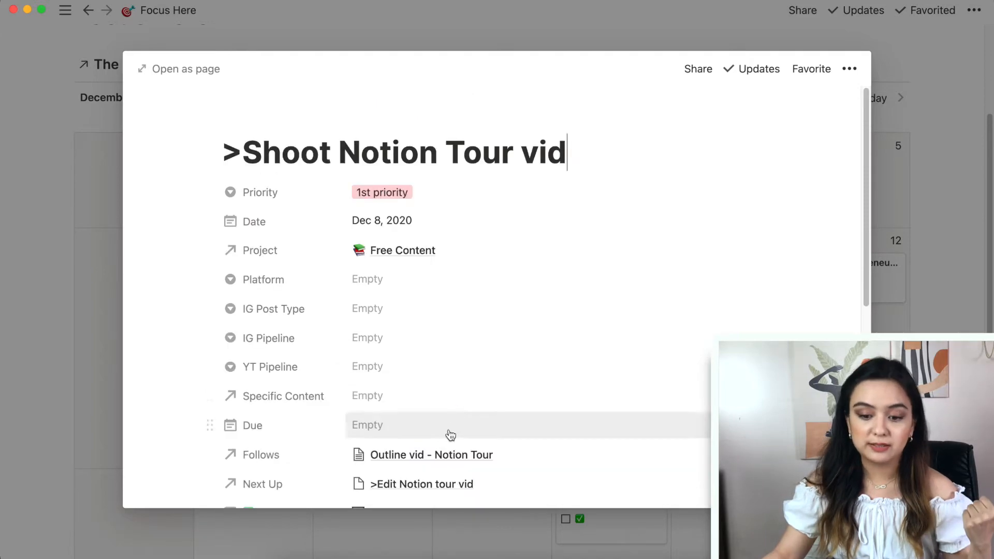
{"action": "scroll", "coordinate": [403, 414], "scroll_direction": "down", "scroll_amount": 4}
{"action": "left_click", "coordinate": [300, 461]}
{"action": "scroll", "coordinate": [383, 382], "scroll_direction": "up", "scroll_amount": 5}
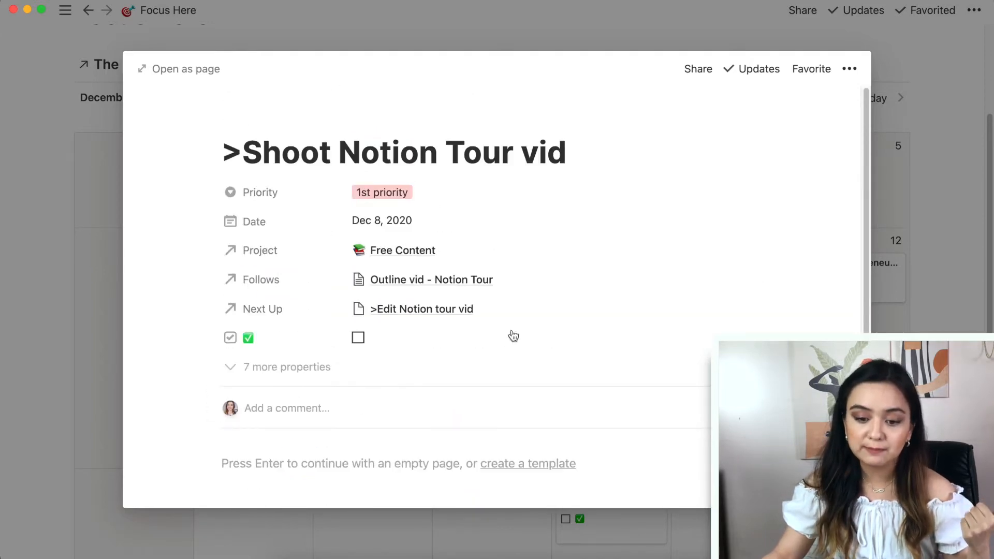
{"action": "left_click", "coordinate": [359, 339]}
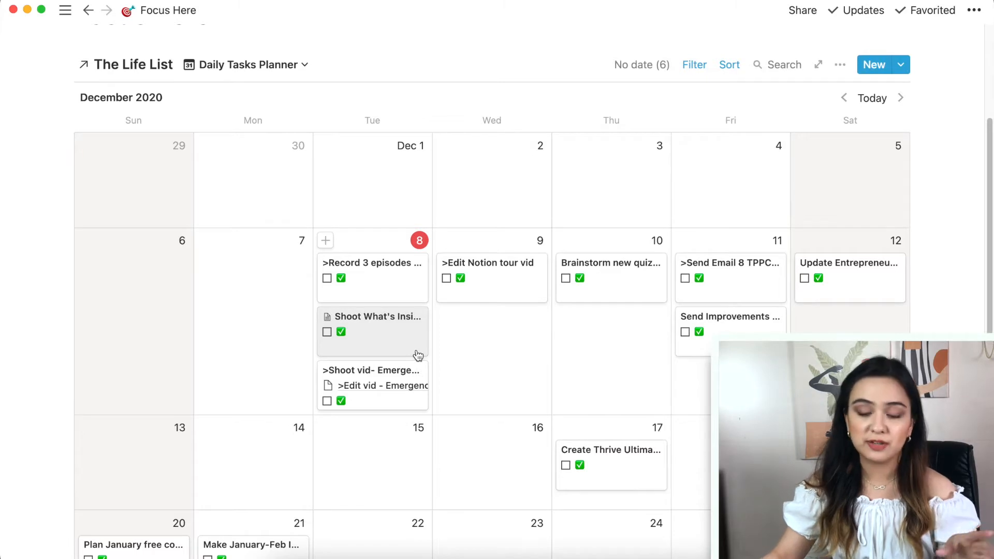
Open the ">Edit Notion tour vid" task on December 9 and inspect the project linked in its Project relation.
{"action": "left_click", "coordinate": [496, 296]}
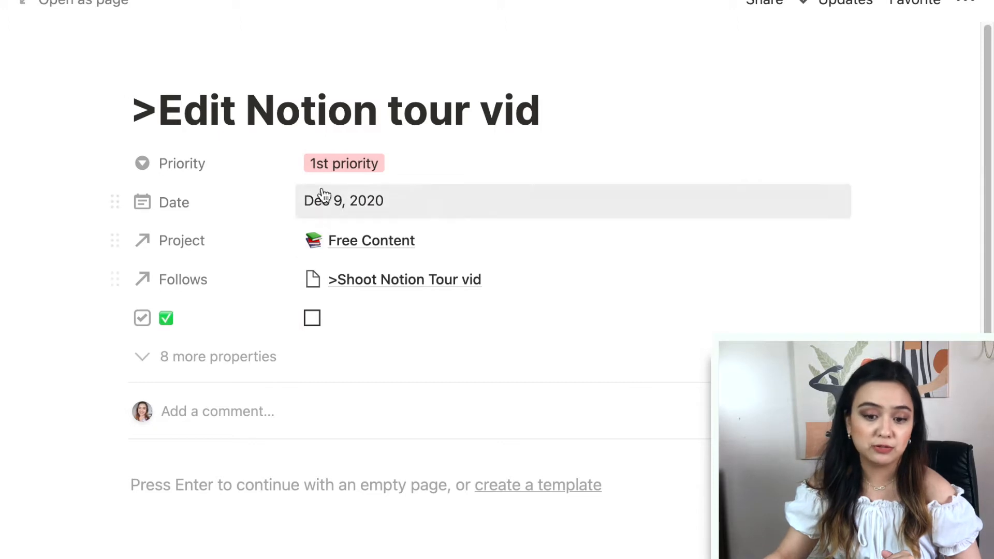
{"action": "left_click", "coordinate": [366, 252]}
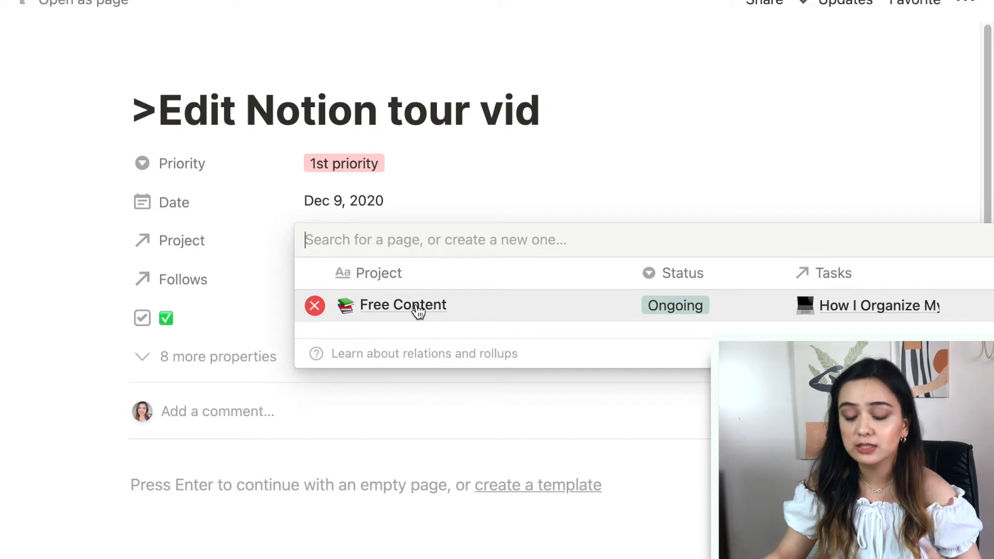
{"action": "left_click", "coordinate": [441, 403]}
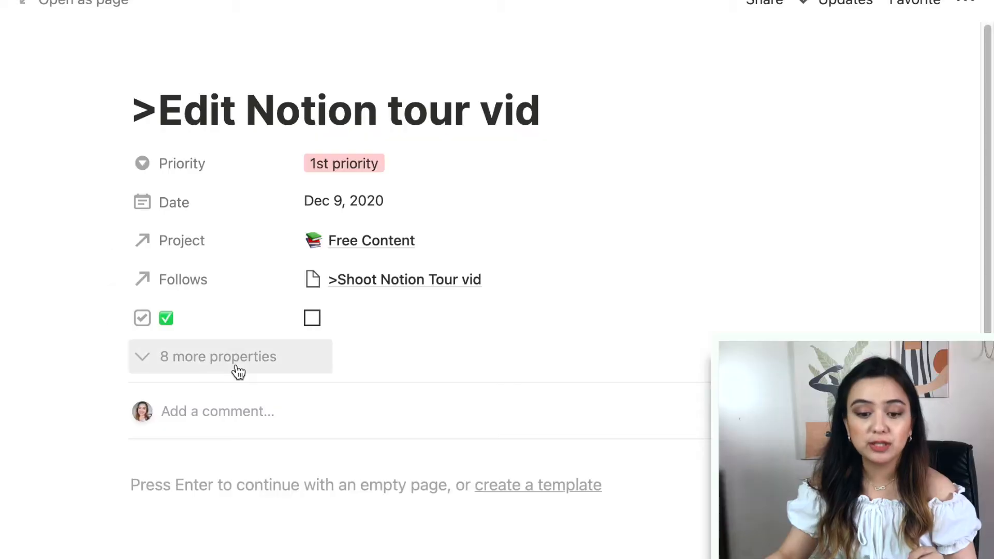
Review the task's hidden properties such as Platform and YT Pipeline, collapse them again, and return to the Focus Here calendar.
{"action": "left_click", "coordinate": [238, 371]}
{"action": "scroll", "coordinate": [309, 312], "scroll_direction": "down", "scroll_amount": 2}
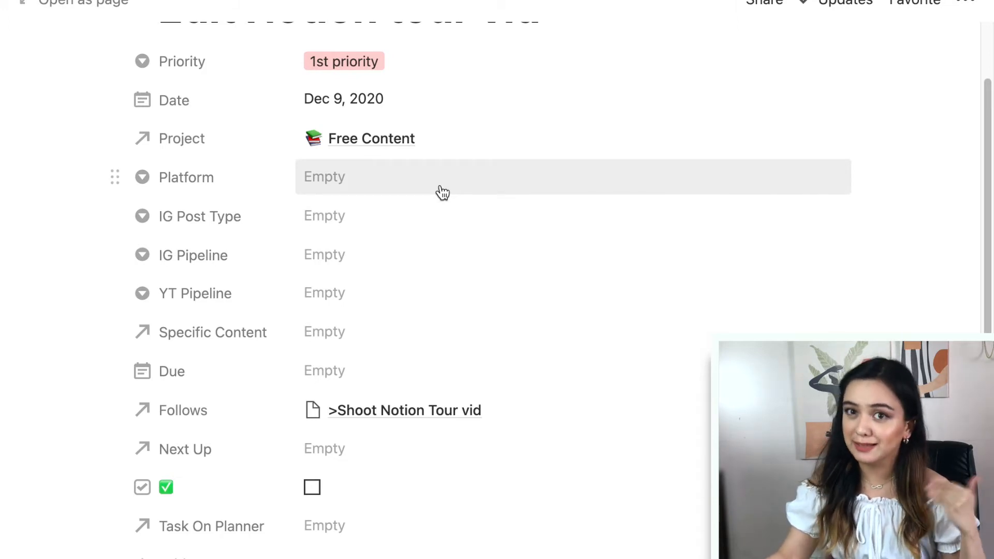
{"action": "scroll", "coordinate": [95, 384], "scroll_direction": "down", "scroll_amount": 4}
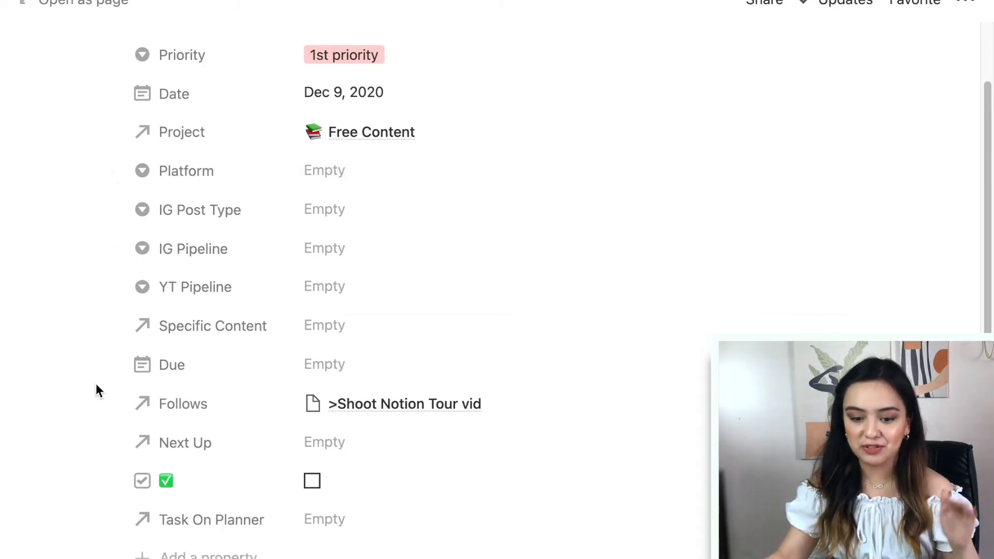
{"action": "left_click", "coordinate": [200, 406]}
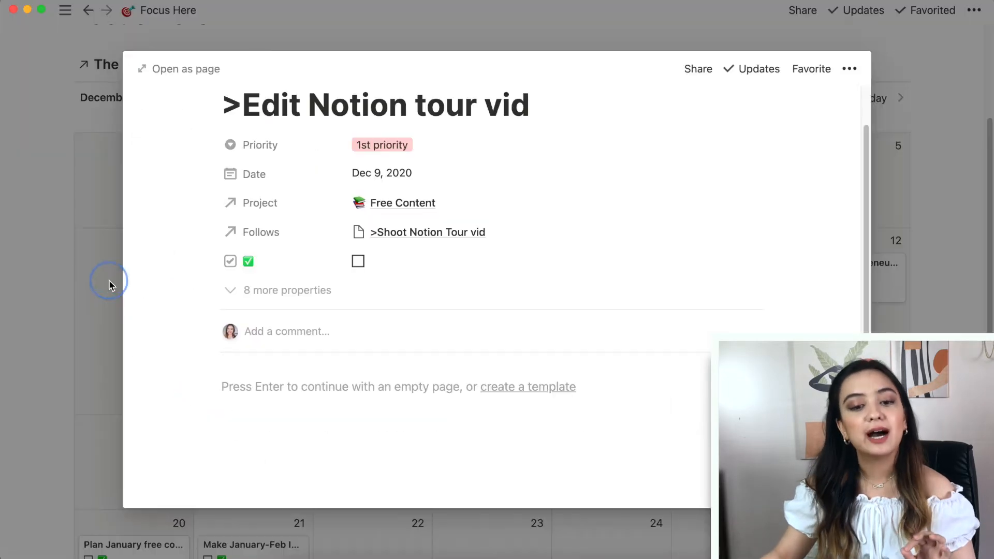
{"action": "left_click", "coordinate": [108, 282]}
{"action": "scroll", "coordinate": [321, 217], "scroll_direction": "down", "scroll_amount": 1}
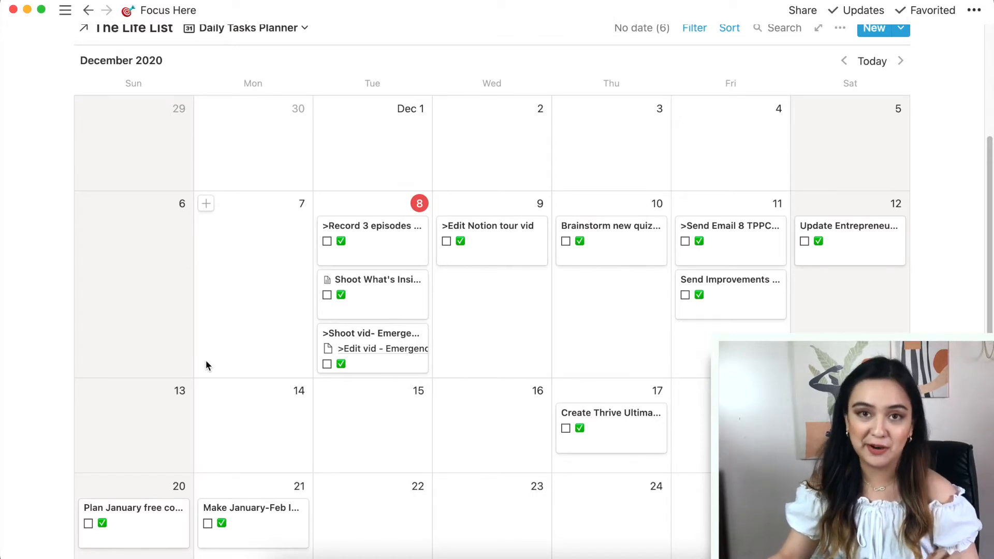
{"action": "scroll", "coordinate": [295, 347], "scroll_direction": "up", "scroll_amount": 5}
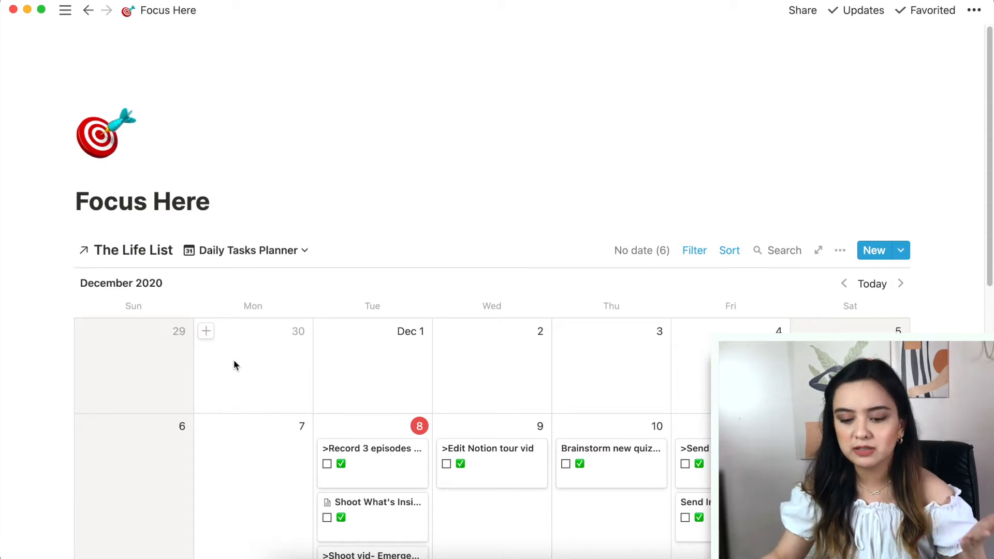
Look over the Focus Here calendar on the phone, open the tasks for December 10, and page forward day by day past December 11.
{"action": "scroll", "coordinate": [254, 358], "scroll_direction": "down", "scroll_amount": 1}
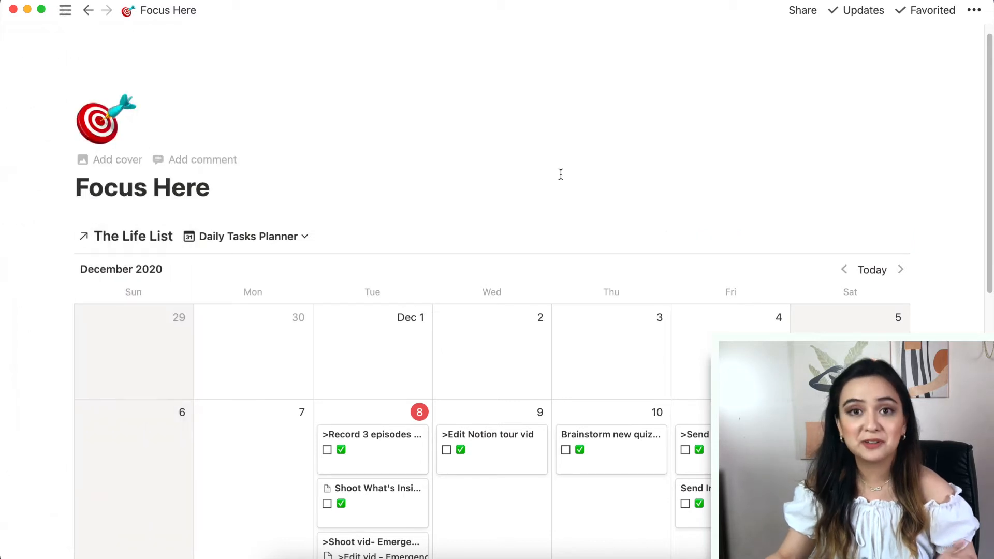
{"action": "mouse_move", "coordinate": [65, 11]}
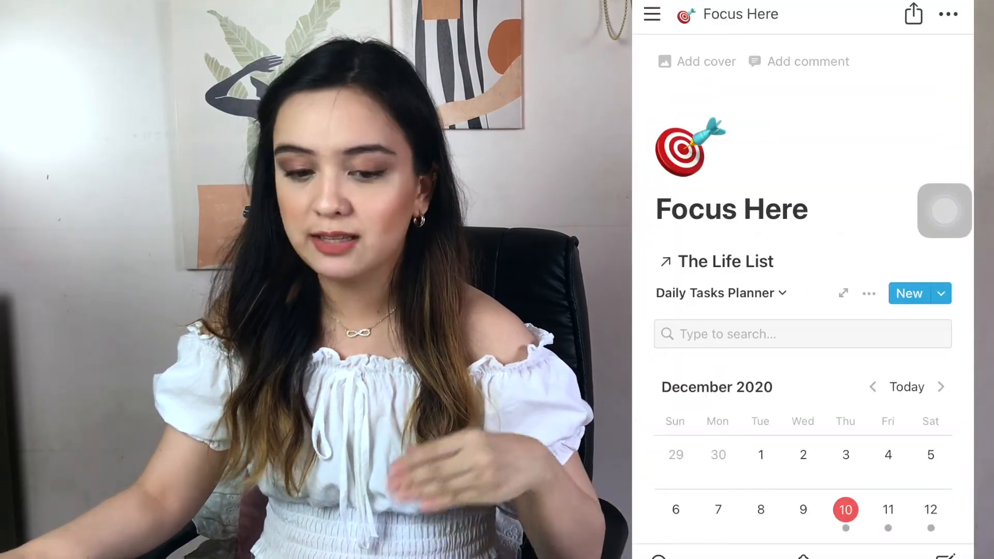
{"action": "scroll", "coordinate": [803, 331], "scroll_direction": "down", "scroll_amount": 4}
{"action": "scroll", "coordinate": [802, 331], "scroll_direction": "up", "scroll_amount": 2}
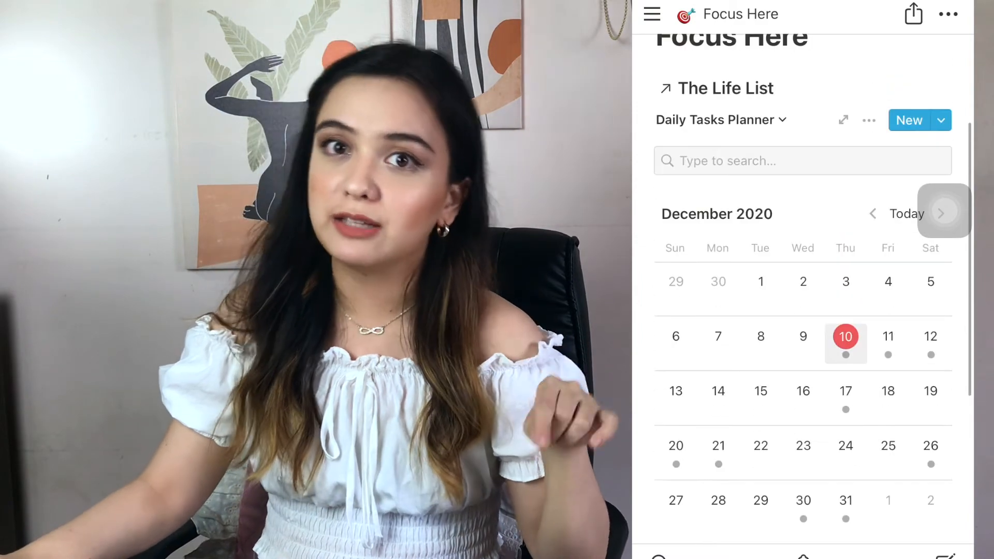
{"action": "left_click", "coordinate": [845, 336]}
{"action": "left_click", "coordinate": [873, 14]}
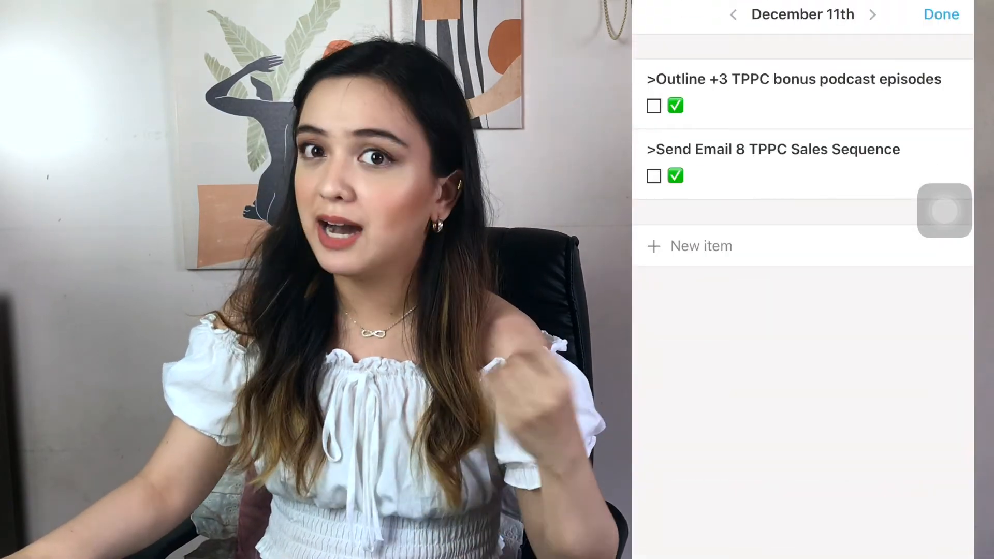
{"action": "left_click", "coordinate": [873, 14]}
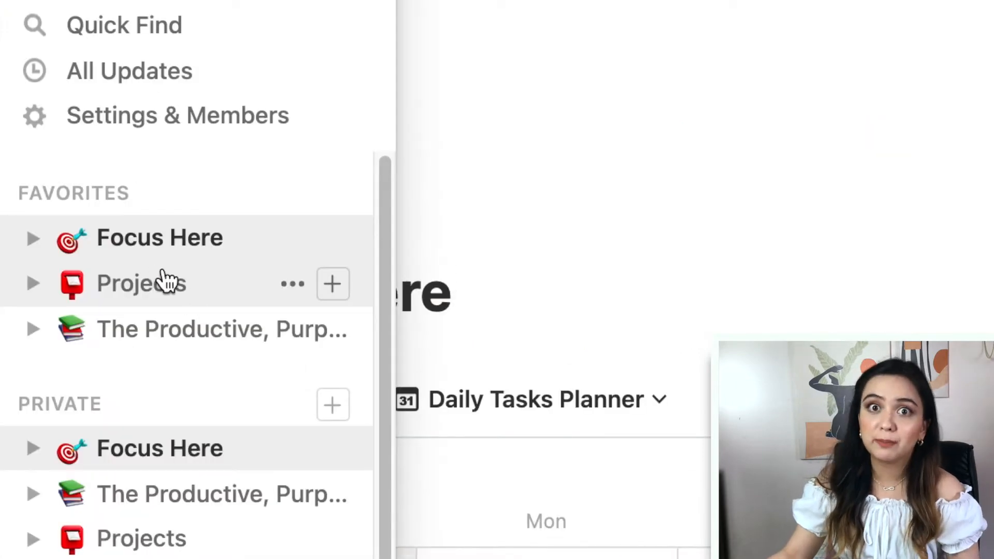
Go to the favorited Projects page and look through the whole table of projects, statuses and linked tasks.
{"action": "left_click", "coordinate": [173, 285]}
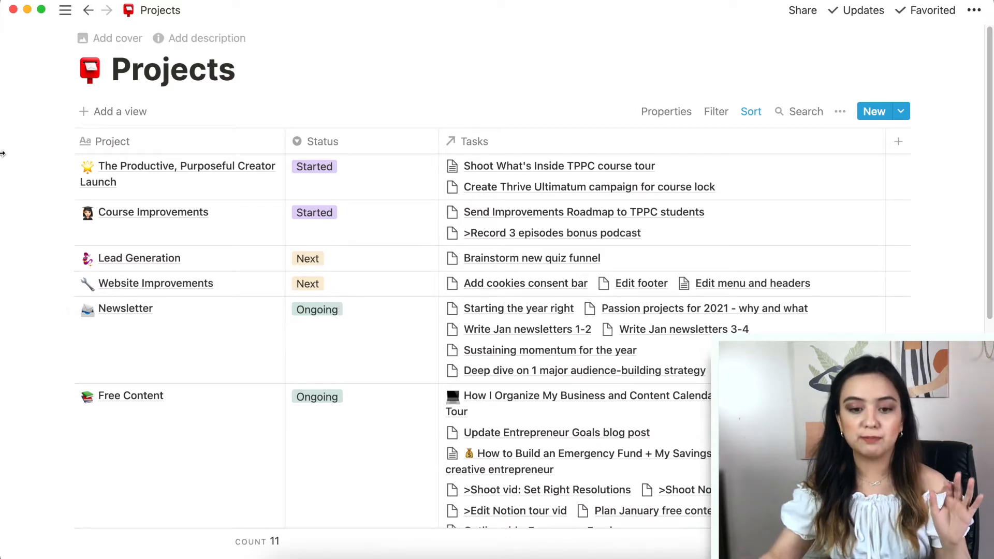
{"action": "mouse_move", "coordinate": [65, 9]}
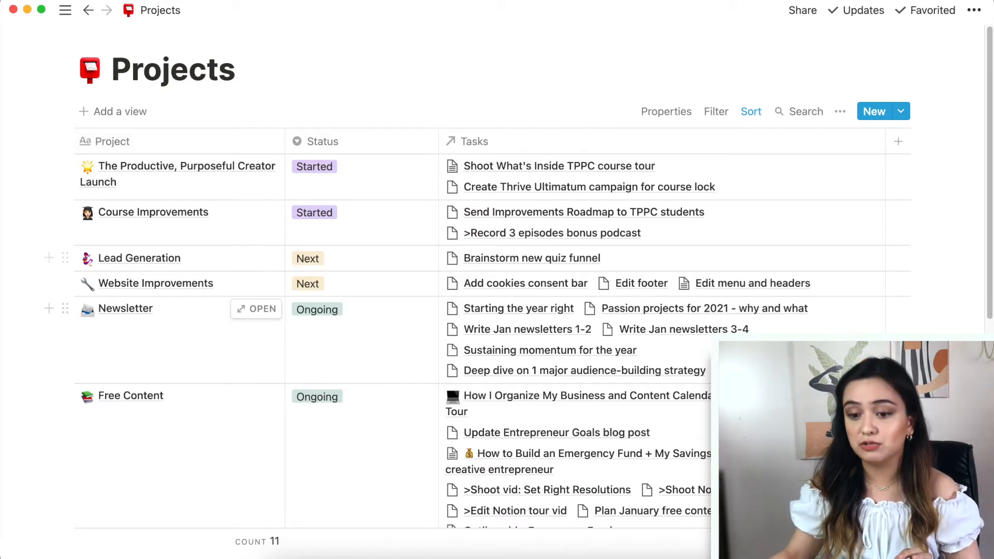
{"action": "scroll", "coordinate": [358, 353], "scroll_direction": "down", "scroll_amount": 10}
{"action": "scroll", "coordinate": [583, 433], "scroll_direction": "up", "scroll_amount": 10}
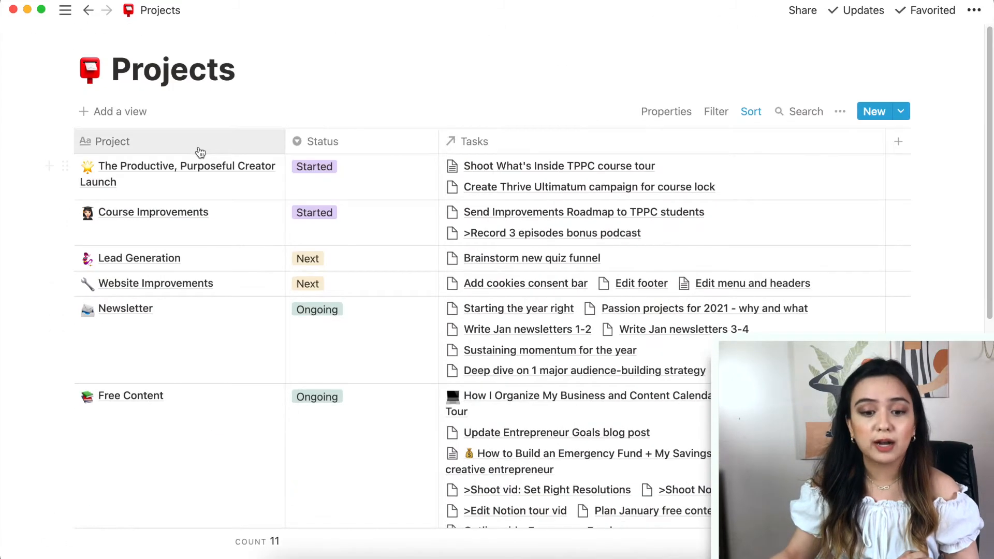
{"action": "scroll", "coordinate": [161, 207], "scroll_direction": "down", "scroll_amount": 10}
{"action": "scroll", "coordinate": [189, 350], "scroll_direction": "up", "scroll_amount": 10}
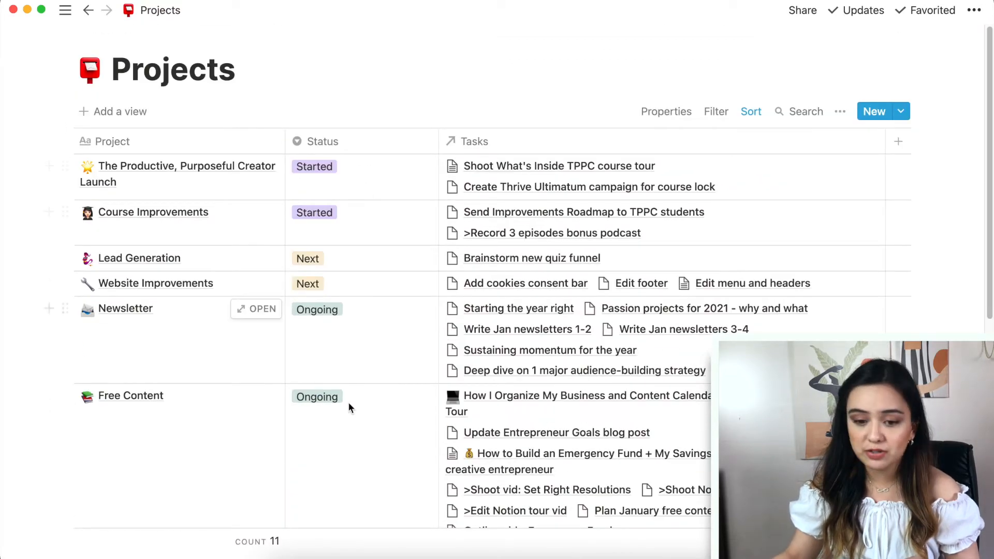
Inspect the Status options of The Productive, Purposeful Creator Launch without changing them, and review the remaining projects with their tasks.
{"action": "left_click", "coordinate": [330, 173]}
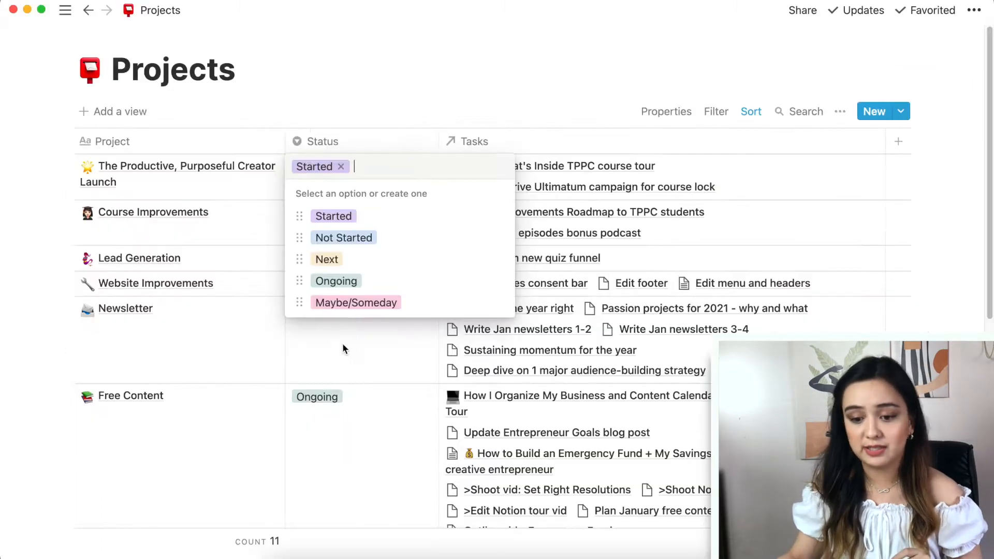
{"action": "key", "text": "Escape"}
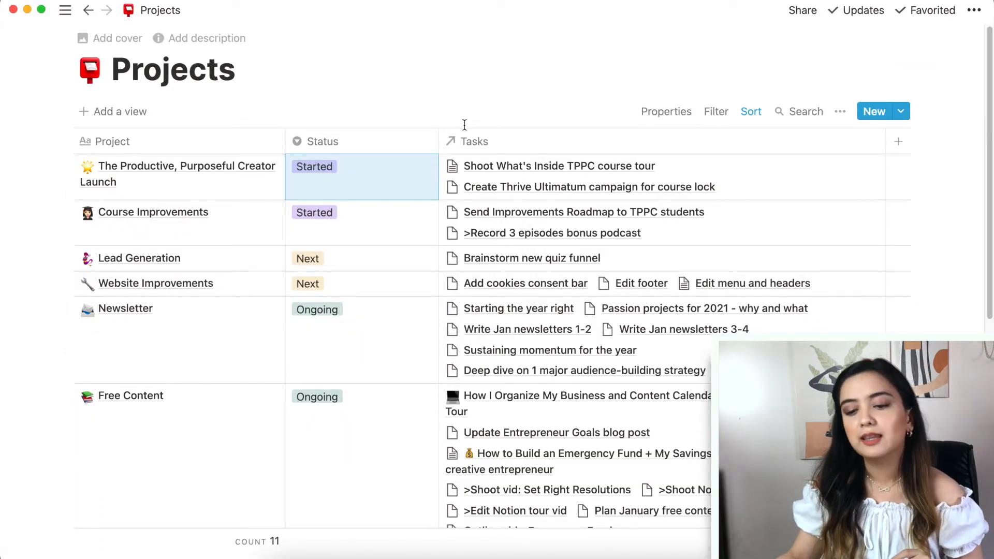
{"action": "scroll", "coordinate": [531, 217], "scroll_direction": "down", "scroll_amount": 5}
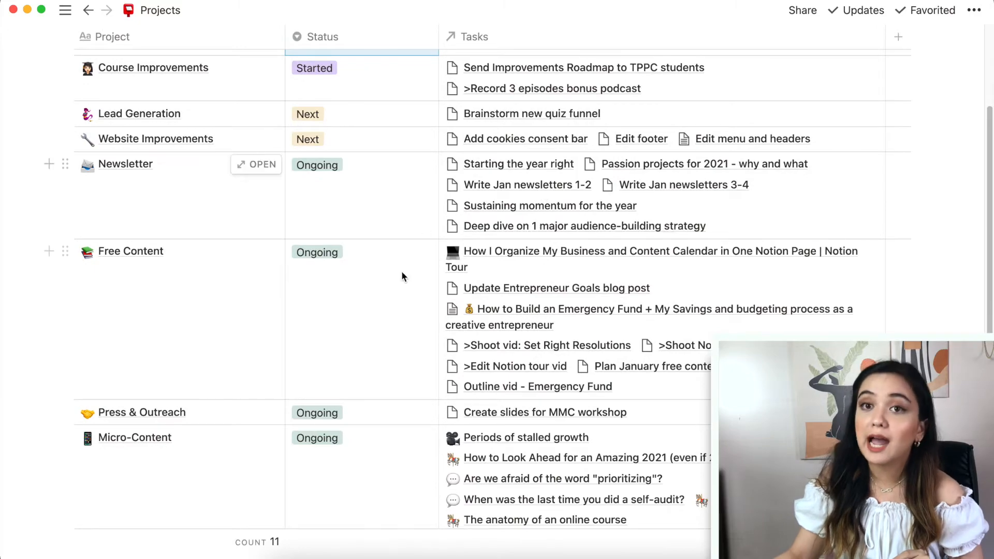
{"action": "scroll", "coordinate": [572, 293], "scroll_direction": "down", "scroll_amount": 6}
{"action": "scroll", "coordinate": [581, 397], "scroll_direction": "up", "scroll_amount": 10}
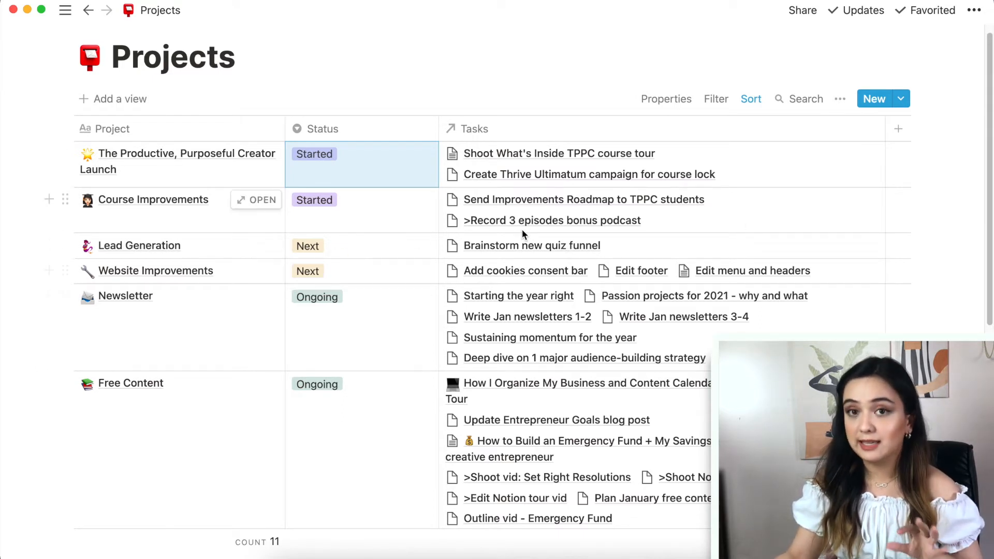
Return to Focus Here, list the Daily Tasks Planner tasks without a date, and view the "Edit menu and headers" task.
{"action": "mouse_move", "coordinate": [65, 10]}
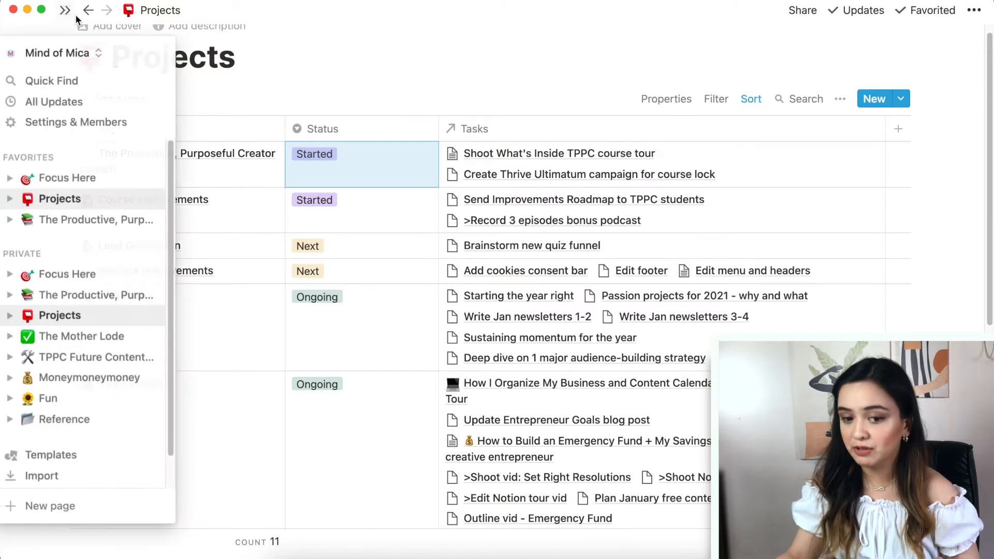
{"action": "left_click", "coordinate": [77, 177]}
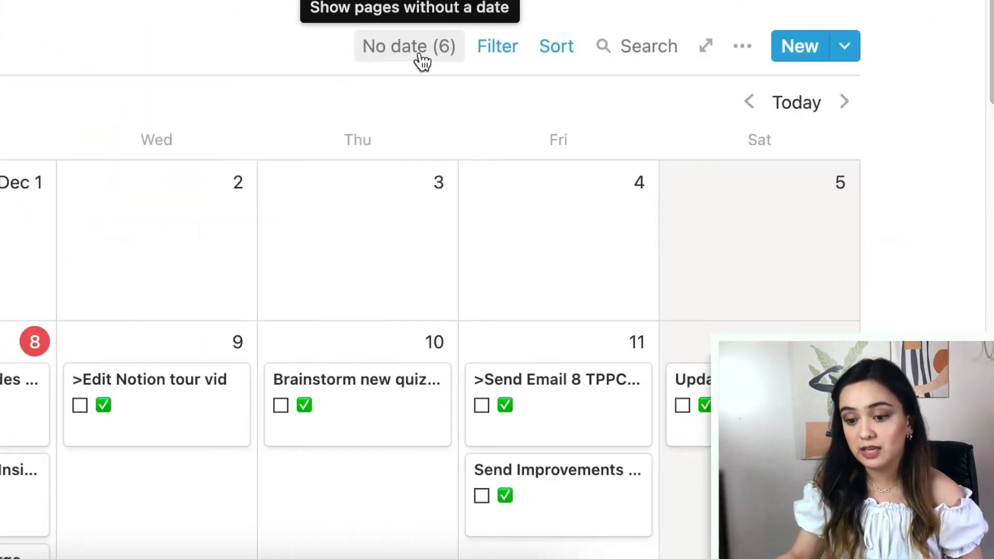
{"action": "left_click", "coordinate": [421, 61]}
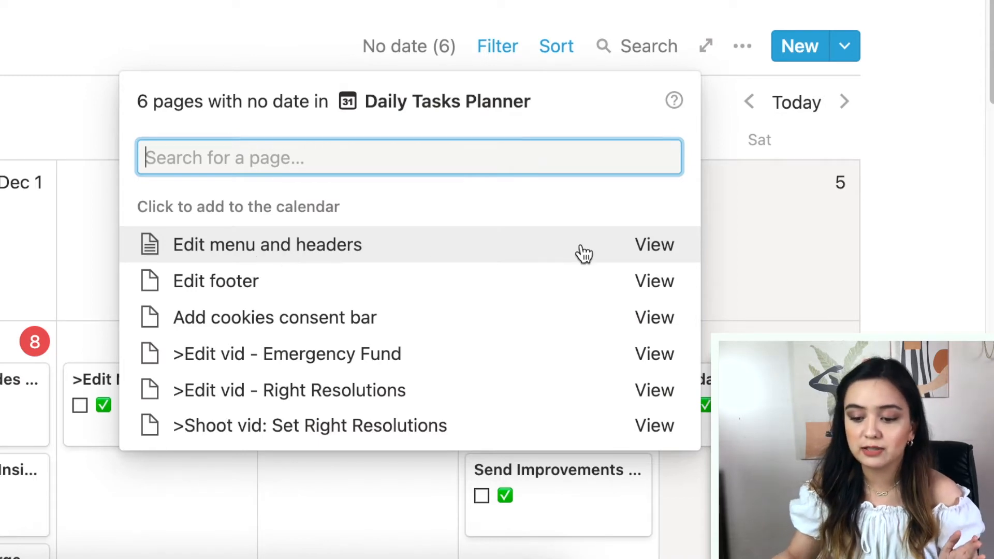
{"action": "left_click", "coordinate": [640, 251]}
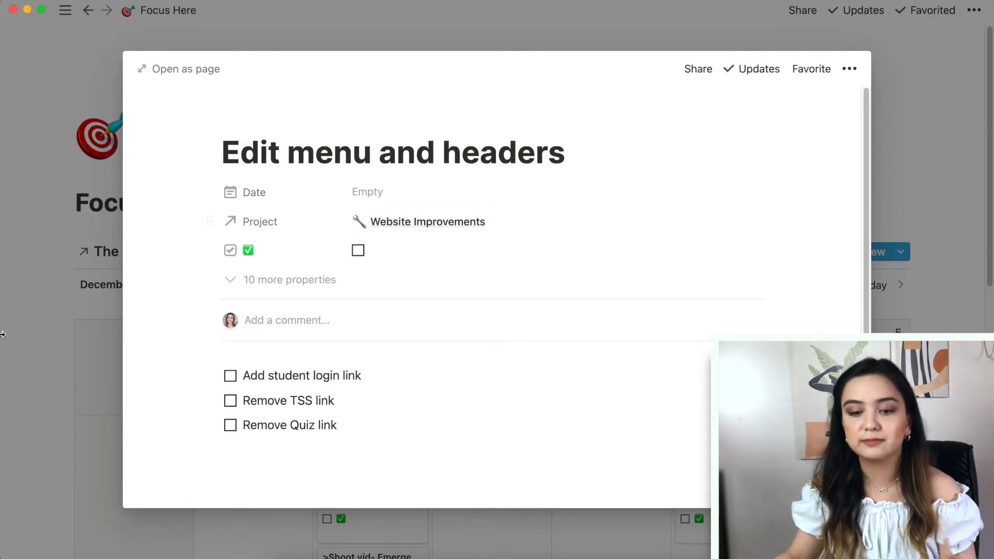
Go to The Mother Lode page, switch The Life List to Default view, and look through the full task table.
{"action": "left_click", "coordinate": [92, 361]}
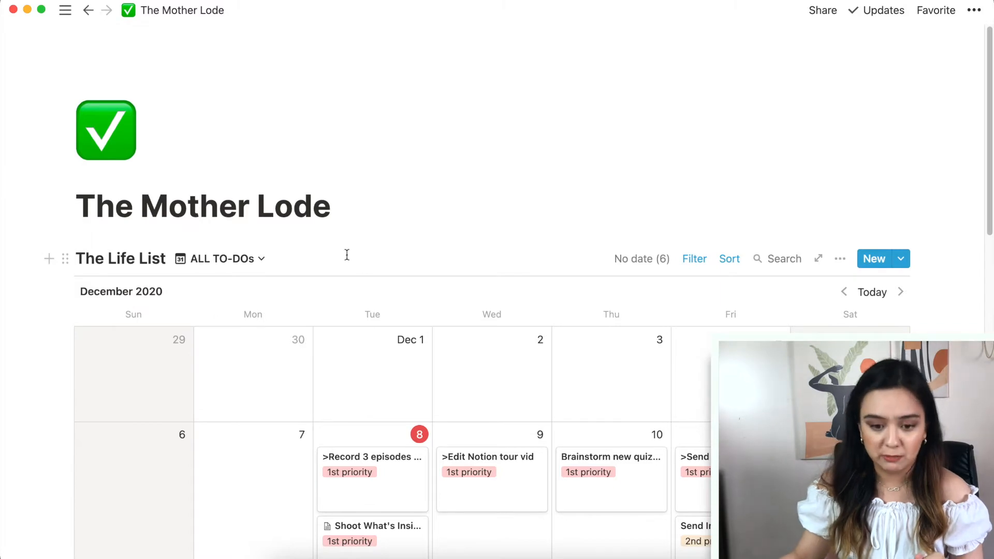
{"action": "left_click", "coordinate": [257, 262]}
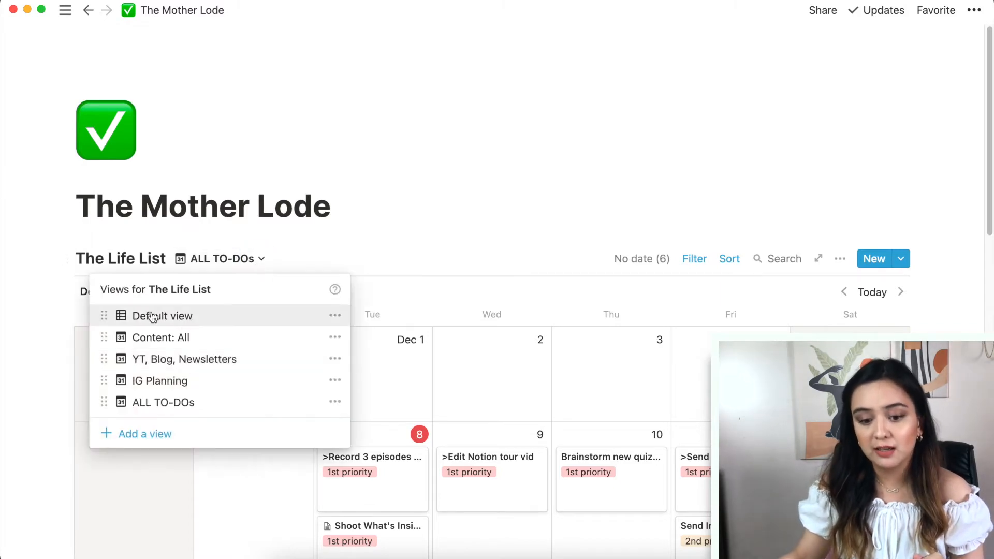
{"action": "left_click", "coordinate": [152, 317]}
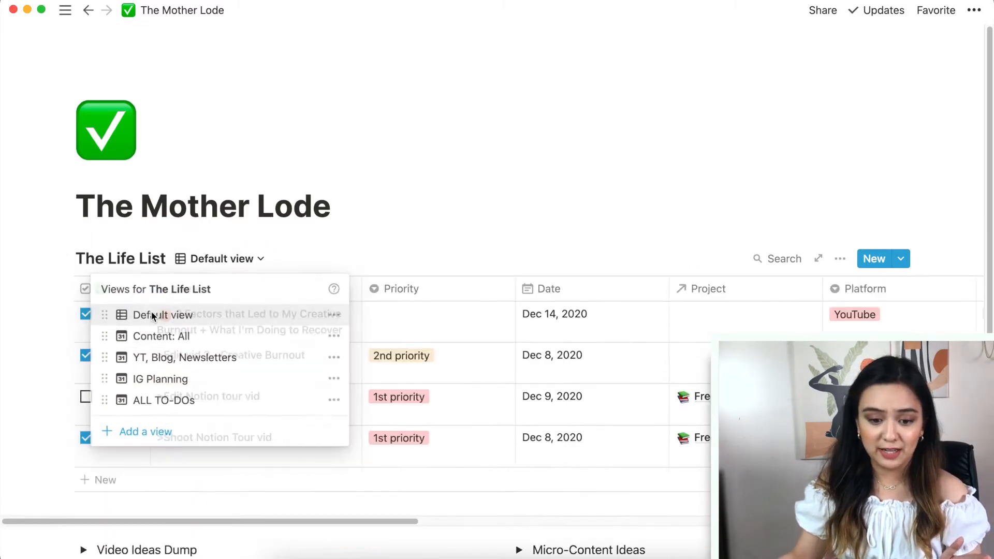
{"action": "scroll", "coordinate": [351, 303], "scroll_direction": "down", "scroll_amount": 20}
{"action": "scroll", "coordinate": [351, 303], "scroll_direction": "down", "scroll_amount": 15}
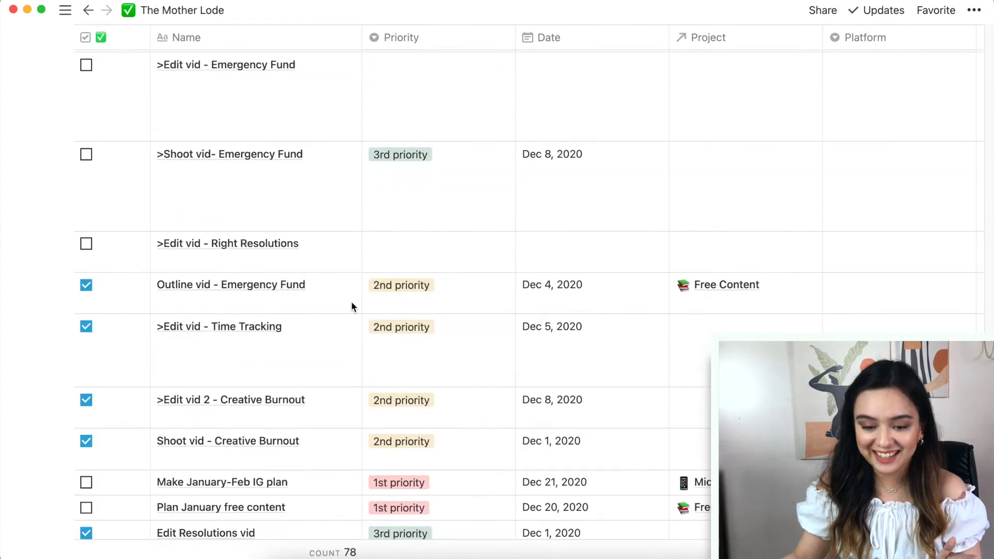
{"action": "scroll", "coordinate": [350, 306], "scroll_direction": "up", "scroll_amount": 18}
{"action": "scroll", "coordinate": [352, 308], "scroll_direction": "up", "scroll_amount": 20}
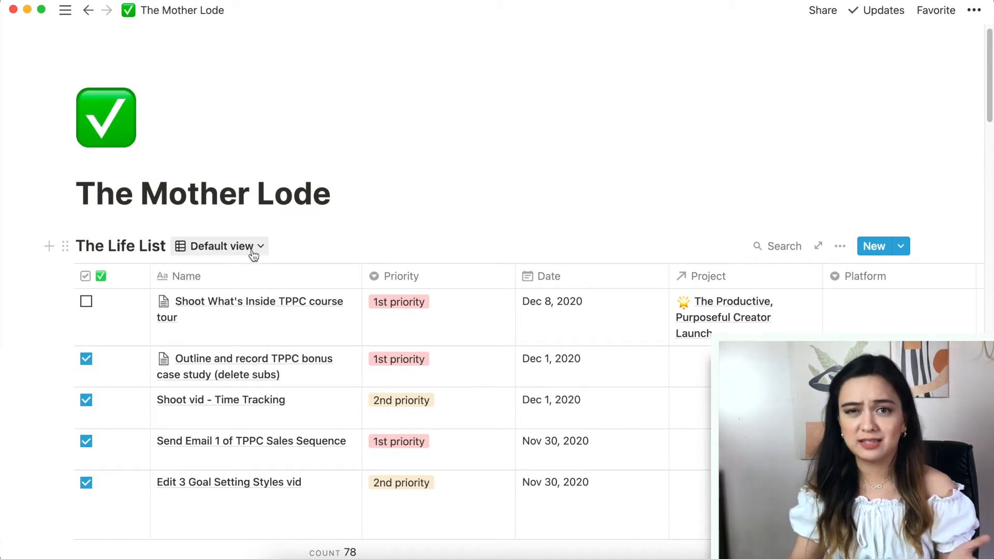
Switch The Life List to the "YT, Blog, Newsletters" view, review December 2020 and January 2021, and return to December.
{"action": "left_click", "coordinate": [205, 245]}
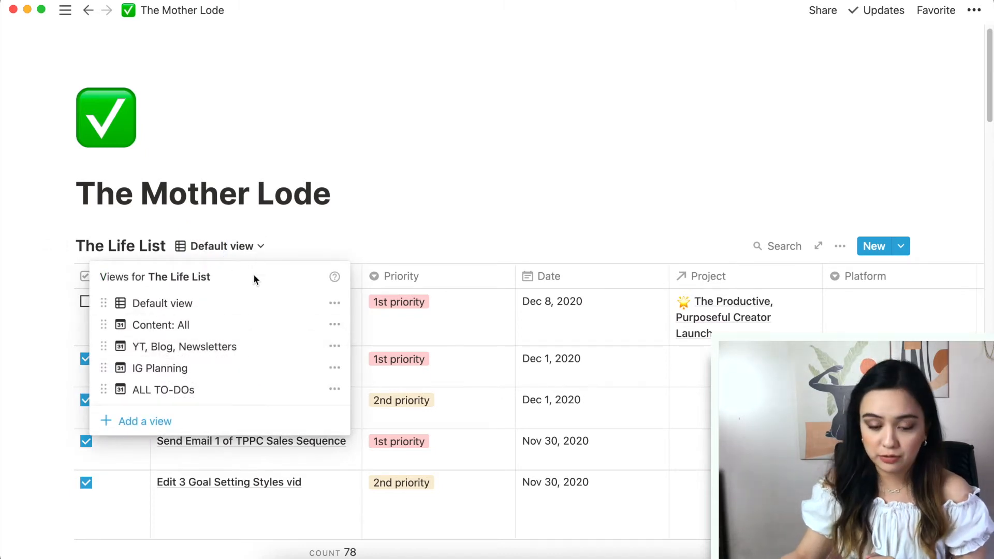
{"action": "left_click", "coordinate": [237, 346]}
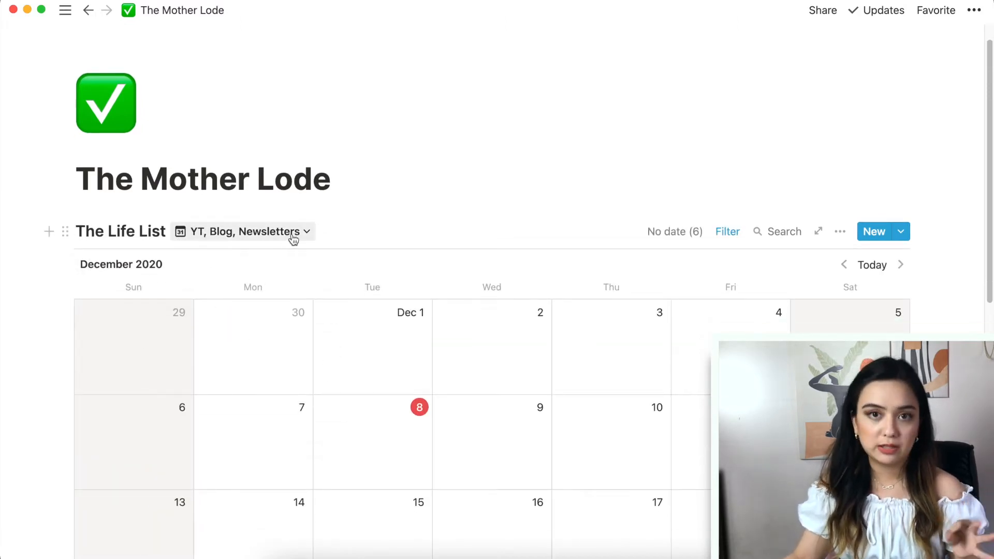
{"action": "scroll", "coordinate": [345, 349], "scroll_direction": "down", "scroll_amount": 6}
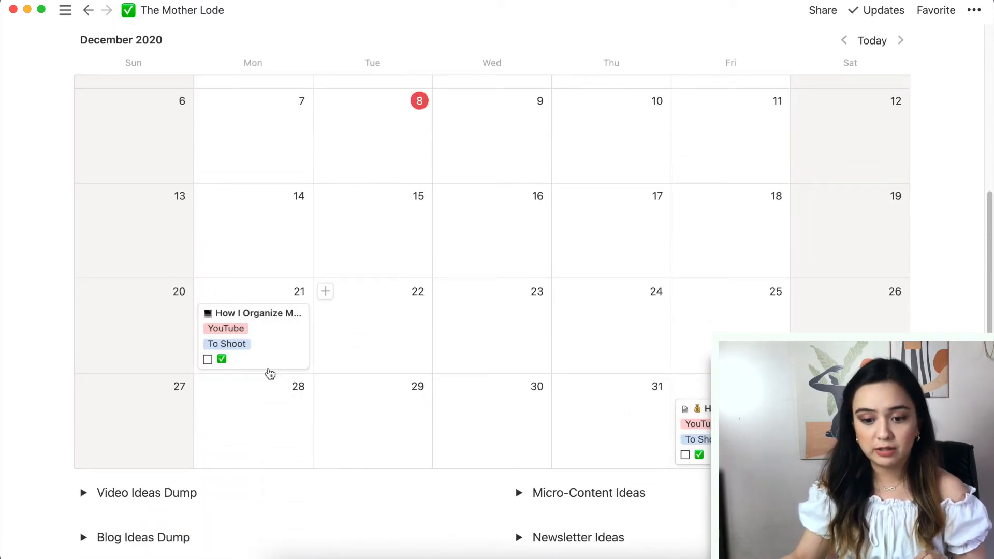
{"action": "scroll", "coordinate": [219, 332], "scroll_direction": "up", "scroll_amount": 6}
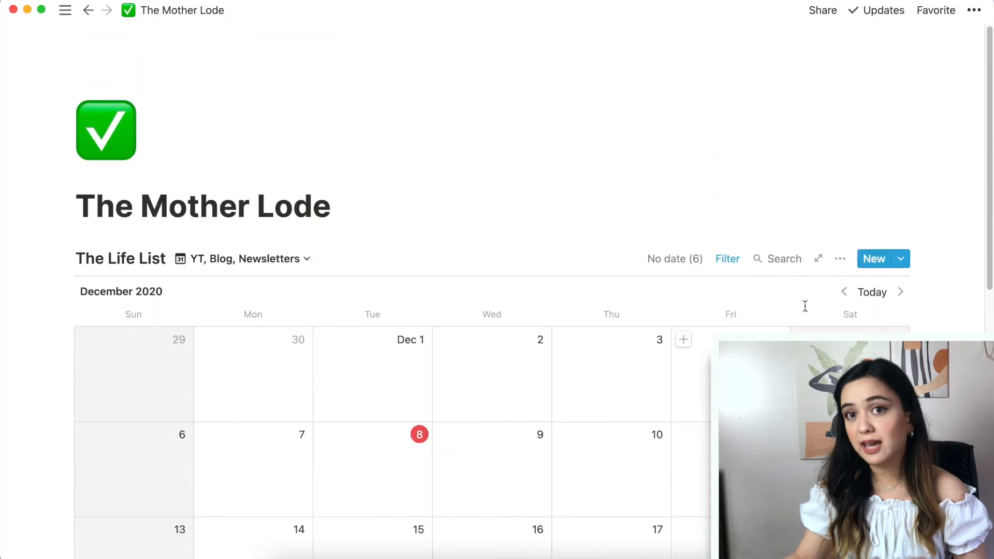
{"action": "left_click", "coordinate": [903, 294]}
{"action": "scroll", "coordinate": [594, 334], "scroll_direction": "down", "scroll_amount": 3}
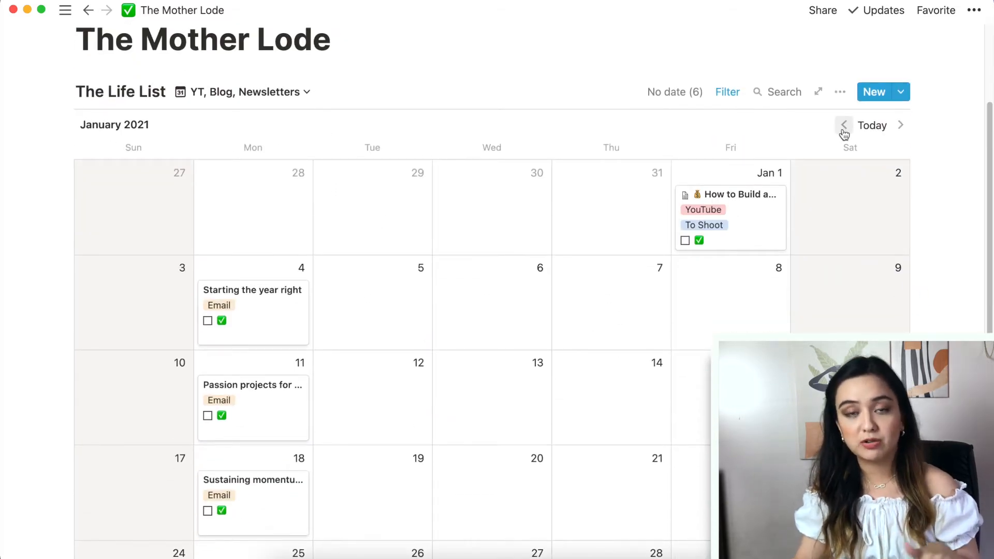
{"action": "left_click", "coordinate": [843, 127]}
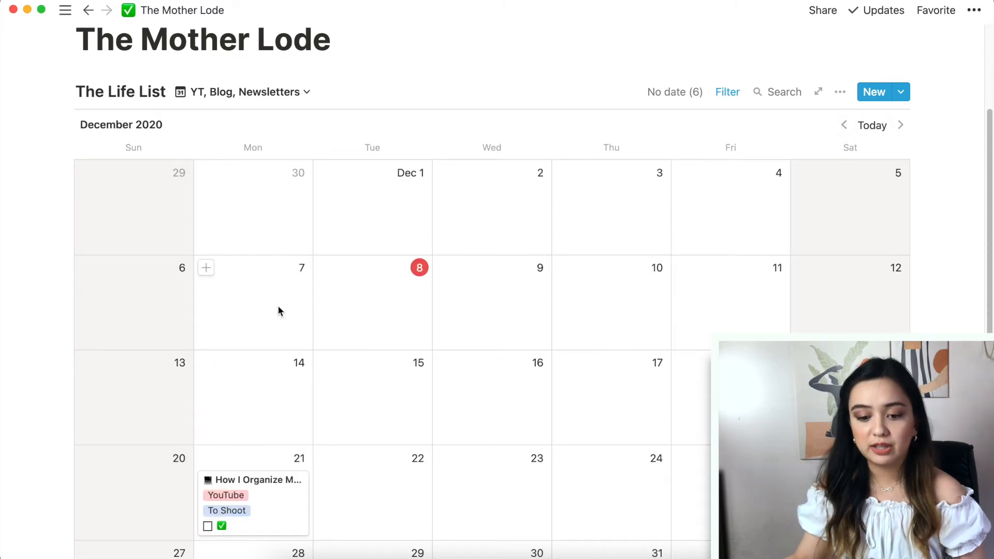
Switch The Life List to the IG Planning view and review the Instagram posts scheduled throughout December 2020.
{"action": "left_click", "coordinate": [300, 93]}
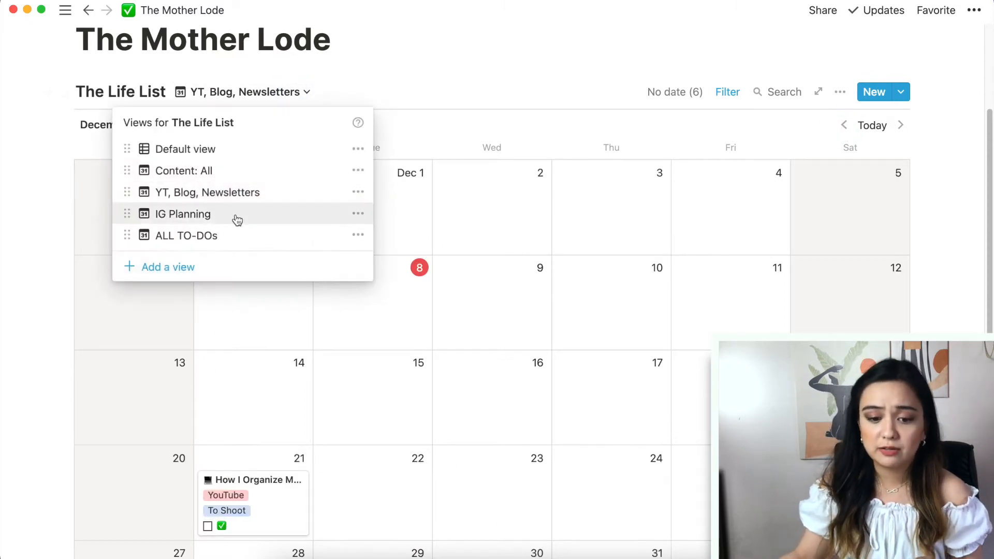
{"action": "left_click", "coordinate": [217, 218]}
{"action": "scroll", "coordinate": [467, 371], "scroll_direction": "down", "scroll_amount": 5}
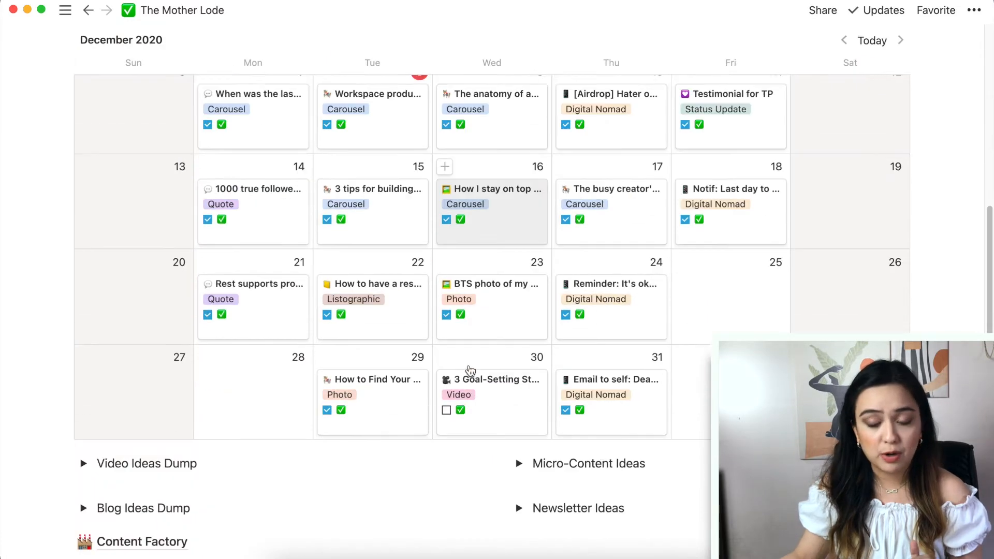
{"action": "scroll", "coordinate": [781, 259], "scroll_direction": "up", "scroll_amount": 5}
{"action": "scroll", "coordinate": [519, 370], "scroll_direction": "down", "scroll_amount": 2}
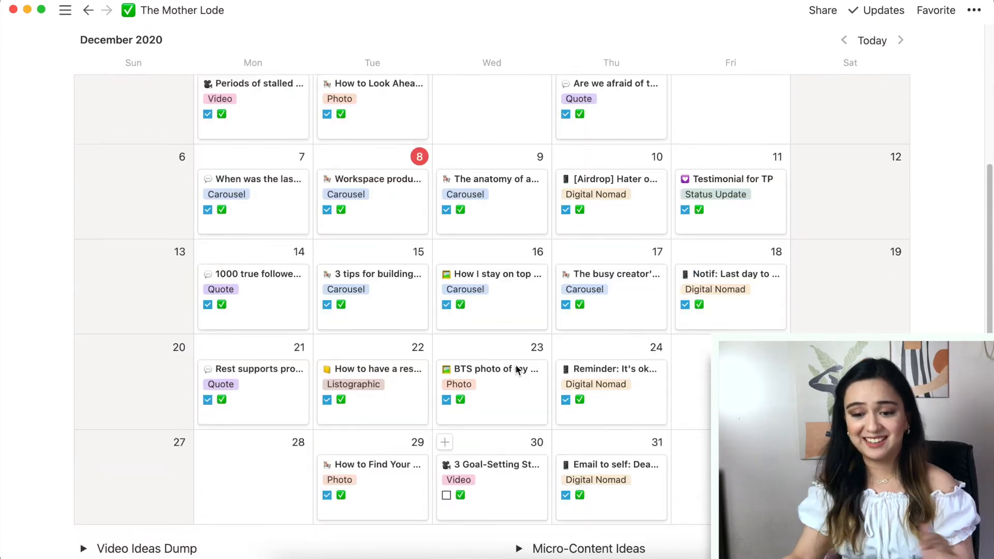
{"action": "scroll", "coordinate": [517, 369], "scroll_direction": "up", "scroll_amount": 3}
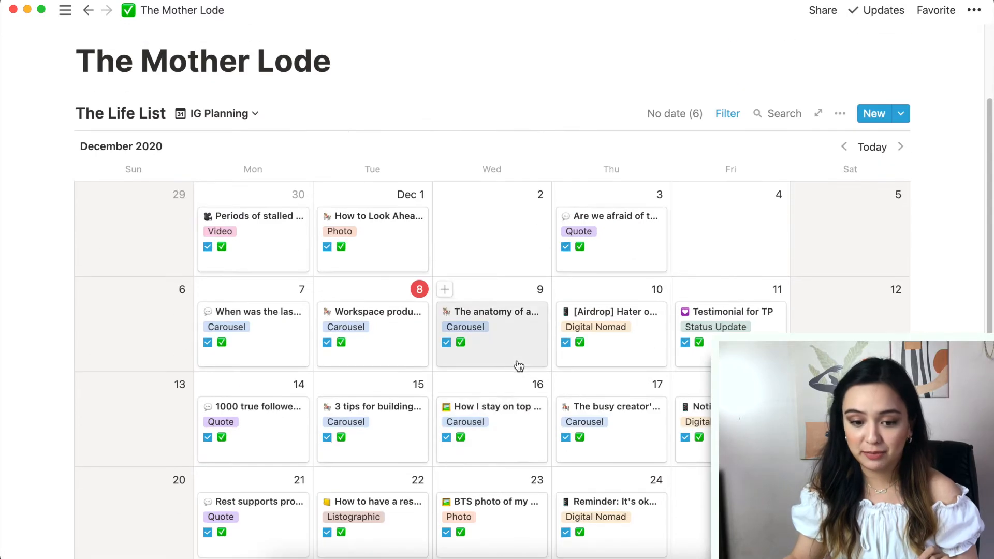
Switch The Life List to the "Content: All" view and review the content for all platforms in December 2020.
{"action": "left_click", "coordinate": [231, 116]}
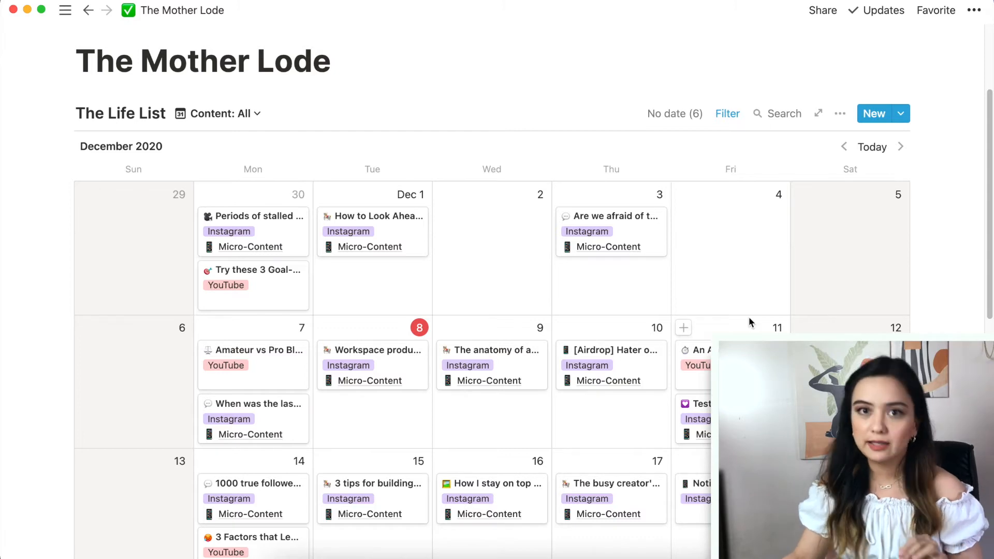
{"action": "scroll", "coordinate": [749, 317], "scroll_direction": "down", "scroll_amount": 5}
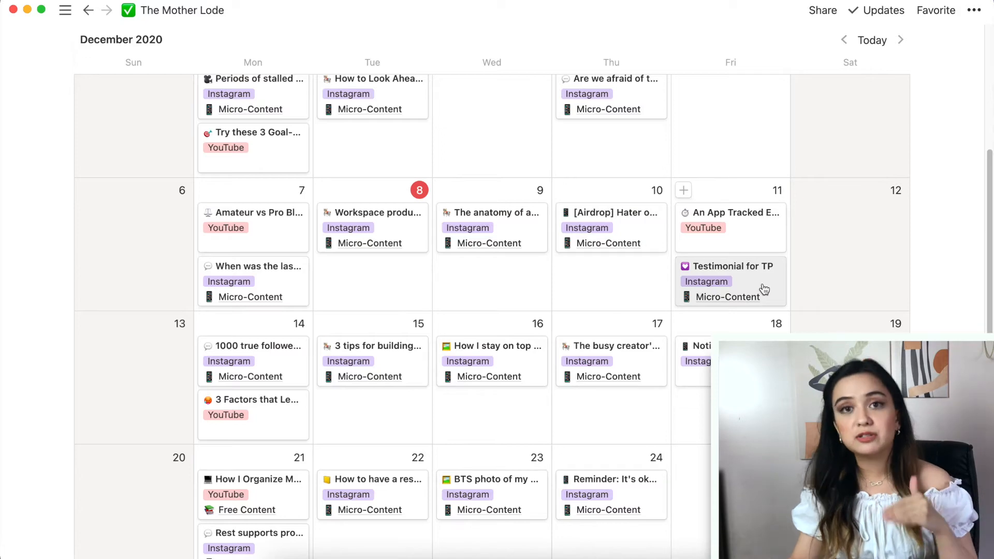
{"action": "scroll", "coordinate": [461, 312], "scroll_direction": "down", "scroll_amount": 3}
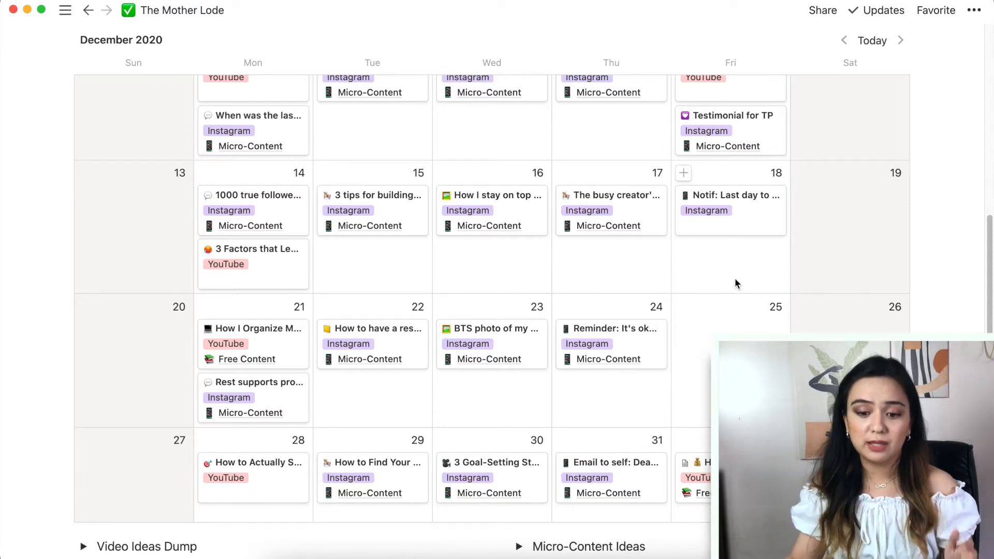
Check which views are available for The Life List and stay on Content: All.
{"action": "scroll", "coordinate": [734, 278], "scroll_direction": "up", "scroll_amount": 5}
{"action": "scroll", "coordinate": [278, 228], "scroll_direction": "up", "scroll_amount": 10}
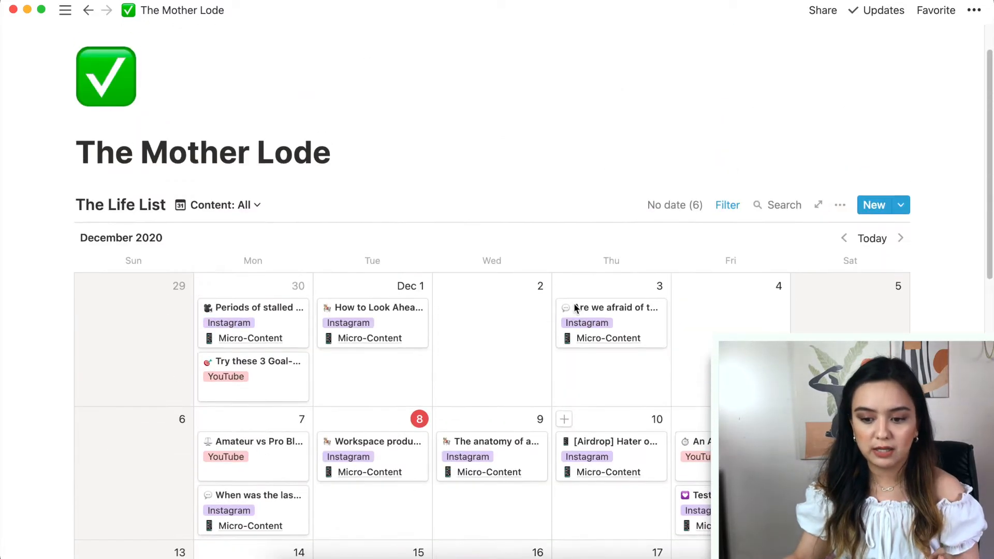
{"action": "left_click", "coordinate": [222, 206]}
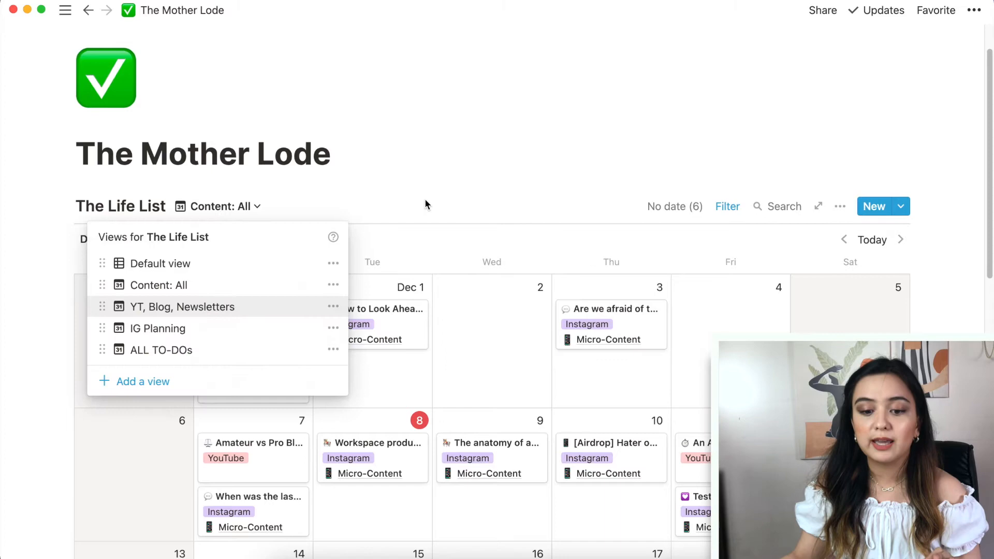
{"action": "left_click", "coordinate": [493, 179]}
Examine how YouTube and Instagram content is spread across the weeks of December 2020 in the Content: All calendar.
{"action": "scroll", "coordinate": [421, 222], "scroll_direction": "down", "scroll_amount": 5}
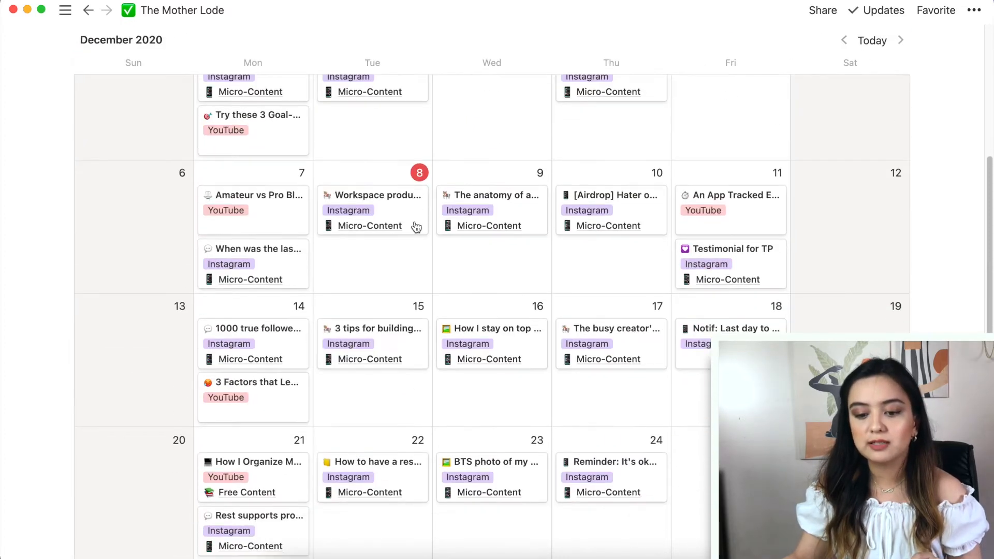
{"action": "scroll", "coordinate": [717, 333], "scroll_direction": "up", "scroll_amount": 1}
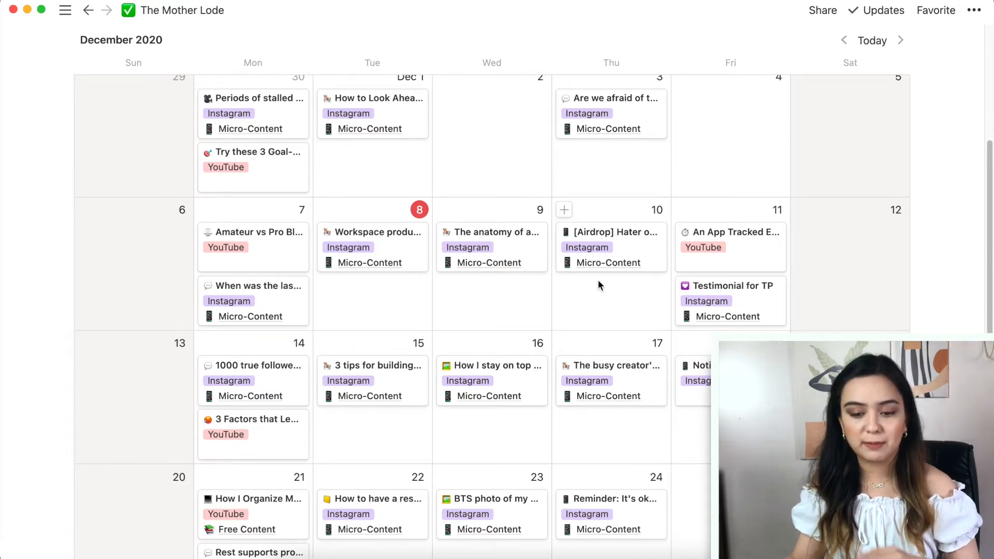
{"action": "scroll", "coordinate": [599, 285], "scroll_direction": "up", "scroll_amount": 5}
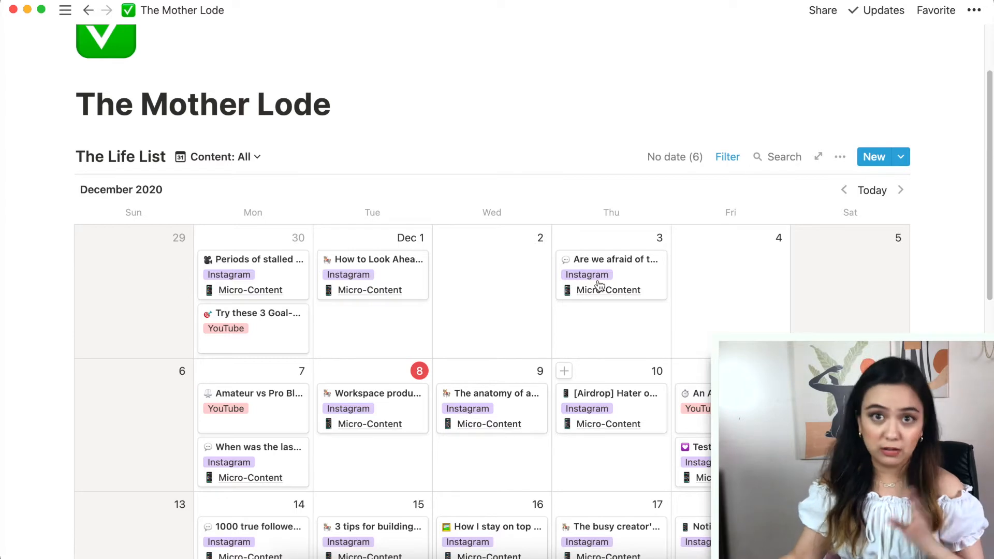
{"action": "scroll", "coordinate": [599, 285], "scroll_direction": "down", "scroll_amount": 4}
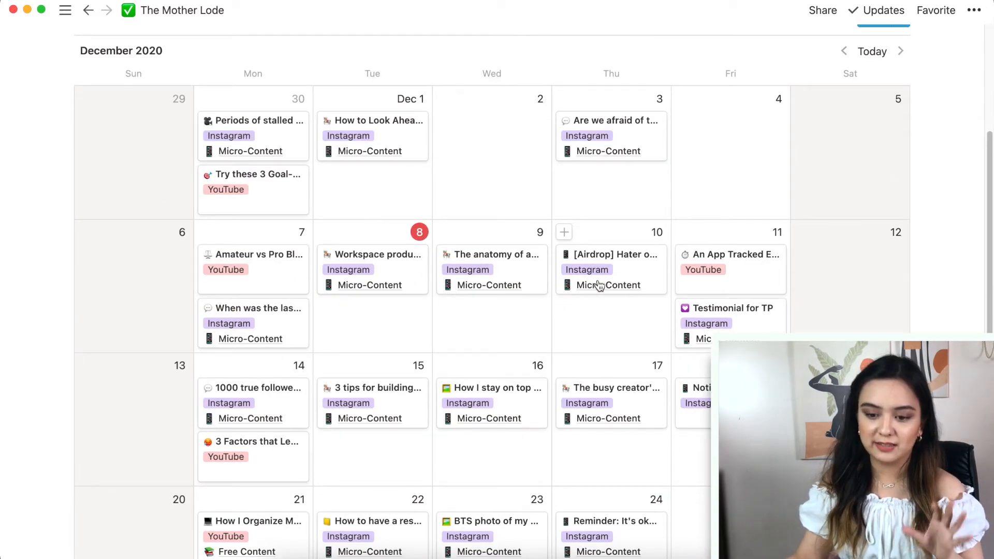
{"action": "scroll", "coordinate": [599, 286], "scroll_direction": "down", "scroll_amount": 2}
{"action": "scroll", "coordinate": [561, 331], "scroll_direction": "down", "scroll_amount": 4}
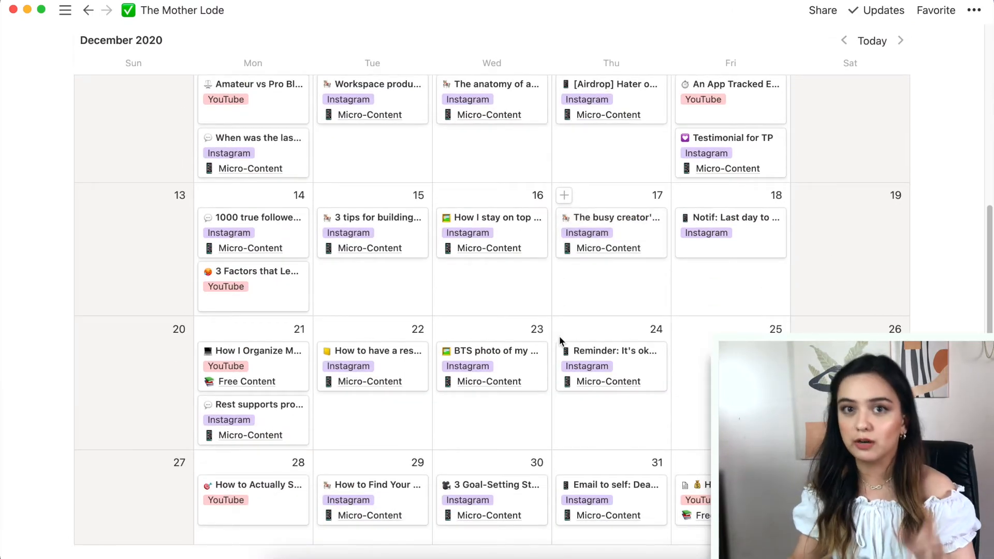
{"action": "scroll", "coordinate": [558, 335], "scroll_direction": "down", "scroll_amount": 5}
{"action": "scroll", "coordinate": [557, 335], "scroll_direction": "up", "scroll_amount": 4}
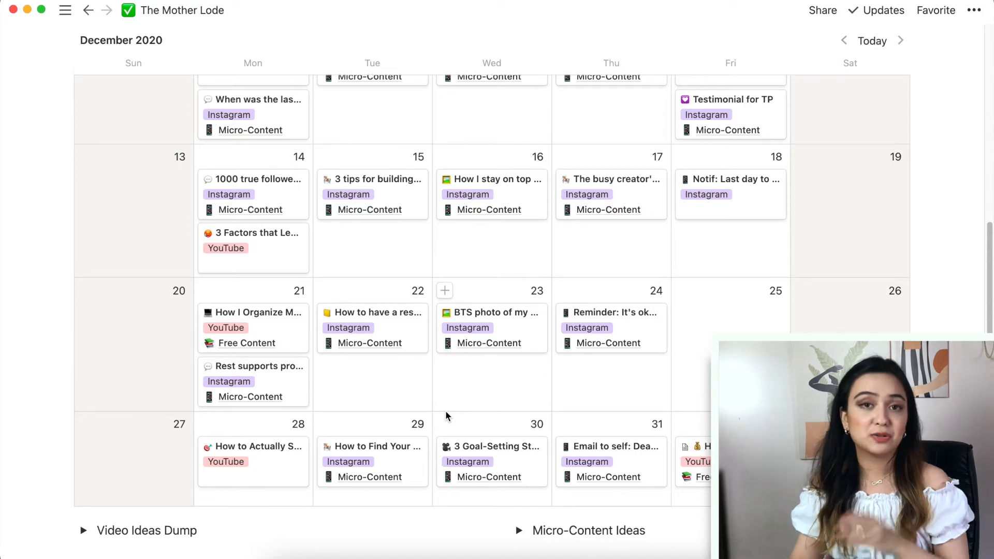
Expand and collapse the Video Ideas Dump, Blog Ideas Dump, Micro-Content Ideas and Newsletter Ideas toggles below the calendar to view their contents.
{"action": "scroll", "coordinate": [426, 393], "scroll_direction": "down", "scroll_amount": 5}
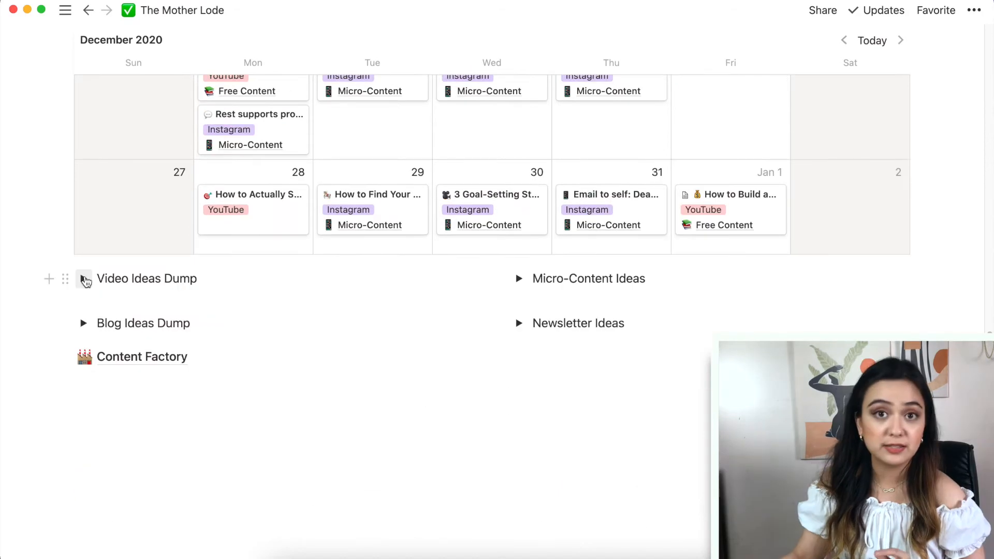
{"action": "left_click", "coordinate": [84, 279]}
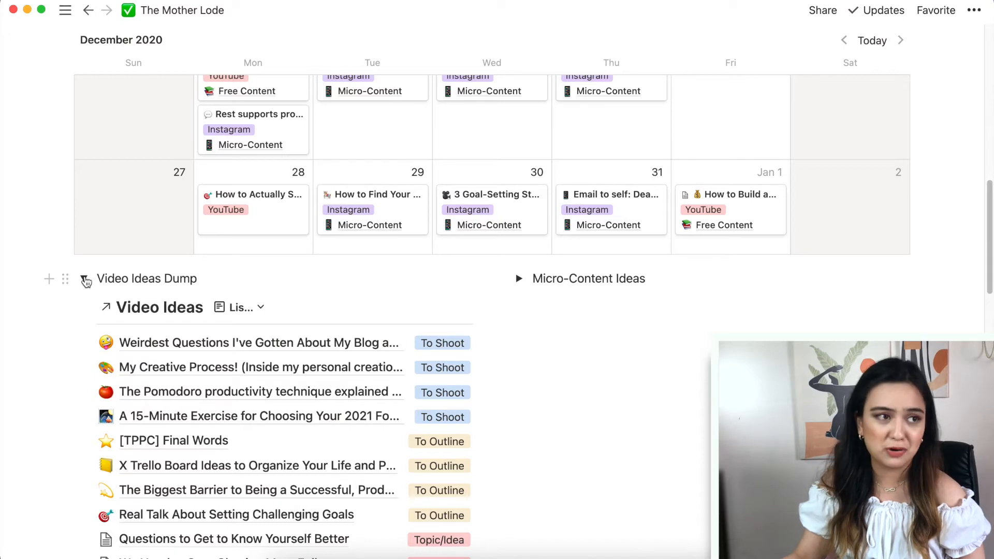
{"action": "left_click", "coordinate": [85, 279]}
{"action": "left_click", "coordinate": [84, 323]}
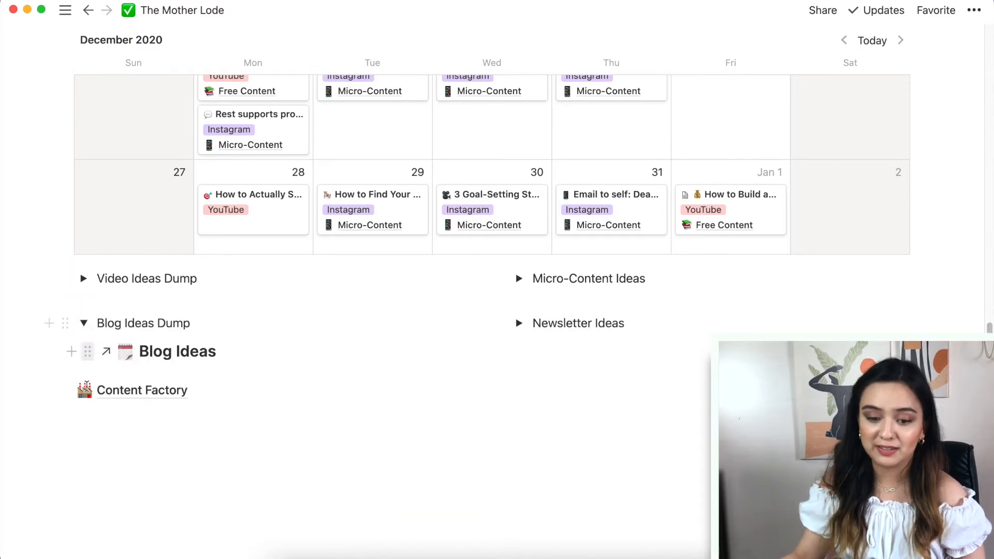
{"action": "left_click", "coordinate": [83, 323]}
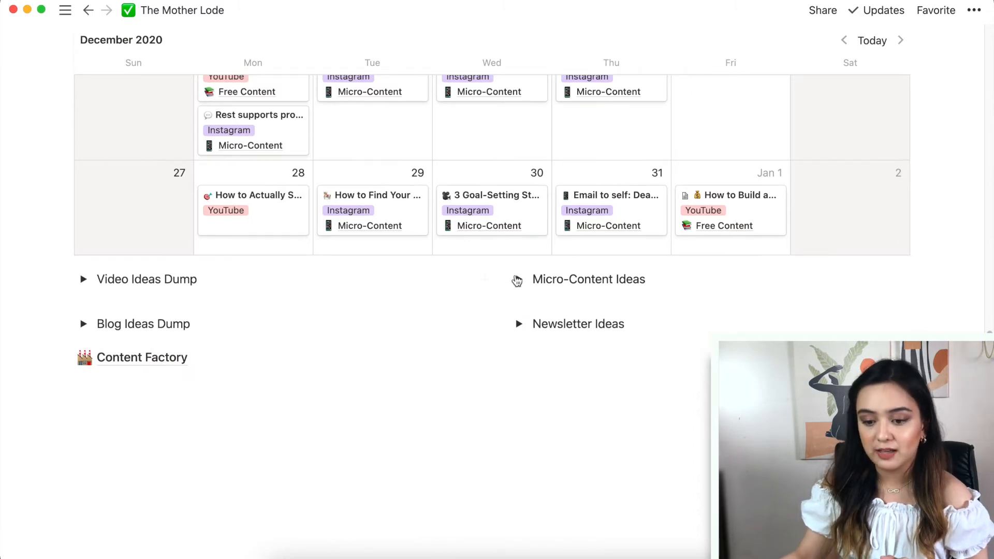
{"action": "left_click", "coordinate": [518, 280]}
{"action": "left_click", "coordinate": [518, 280]}
{"action": "left_click", "coordinate": [518, 324]}
{"action": "left_click", "coordinate": [519, 324]}
{"action": "scroll", "coordinate": [373, 422], "scroll_direction": "up", "scroll_amount": 3}
{"action": "scroll", "coordinate": [372, 422], "scroll_direction": "up", "scroll_amount": 3}
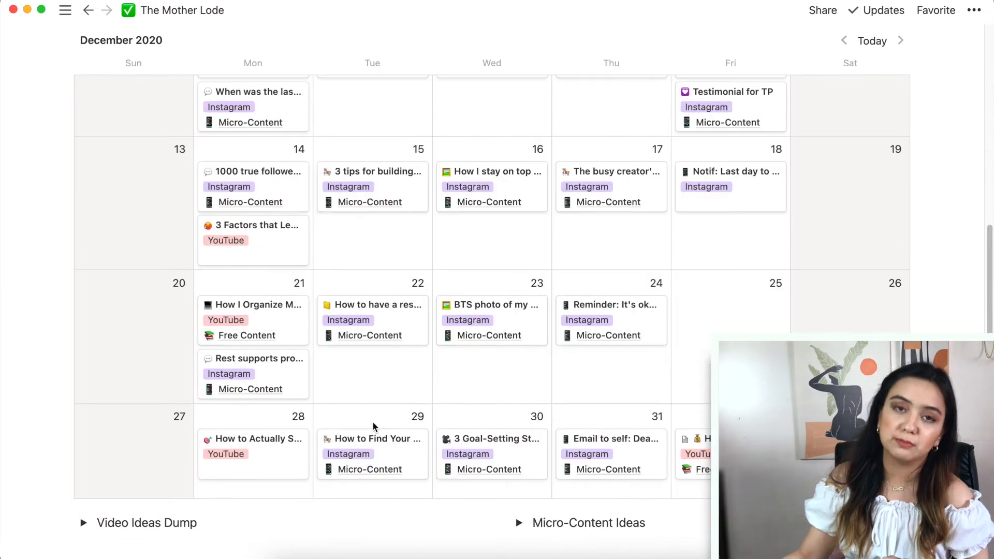
{"action": "scroll", "coordinate": [373, 426], "scroll_direction": "up", "scroll_amount": 5}
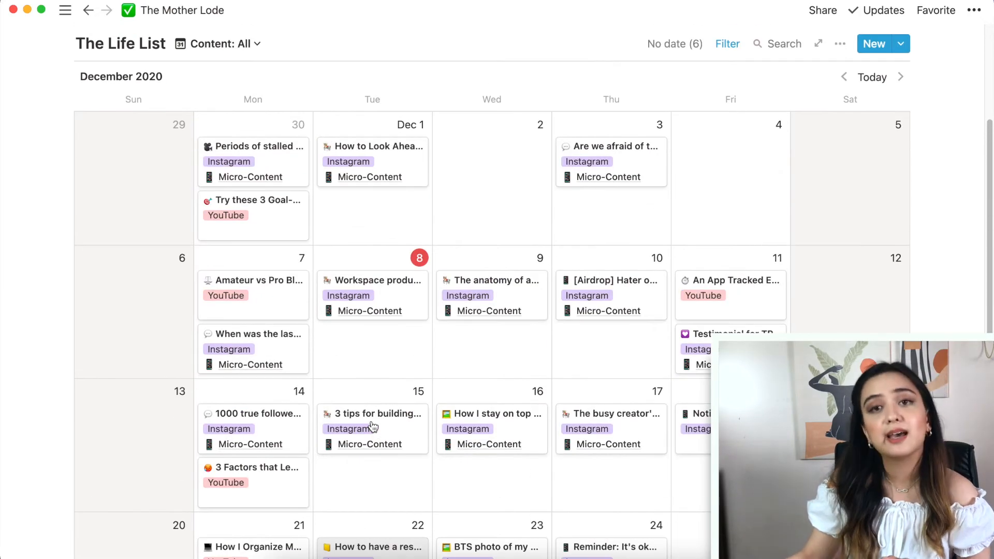
{"action": "scroll", "coordinate": [373, 426], "scroll_direction": "down", "scroll_amount": 10}
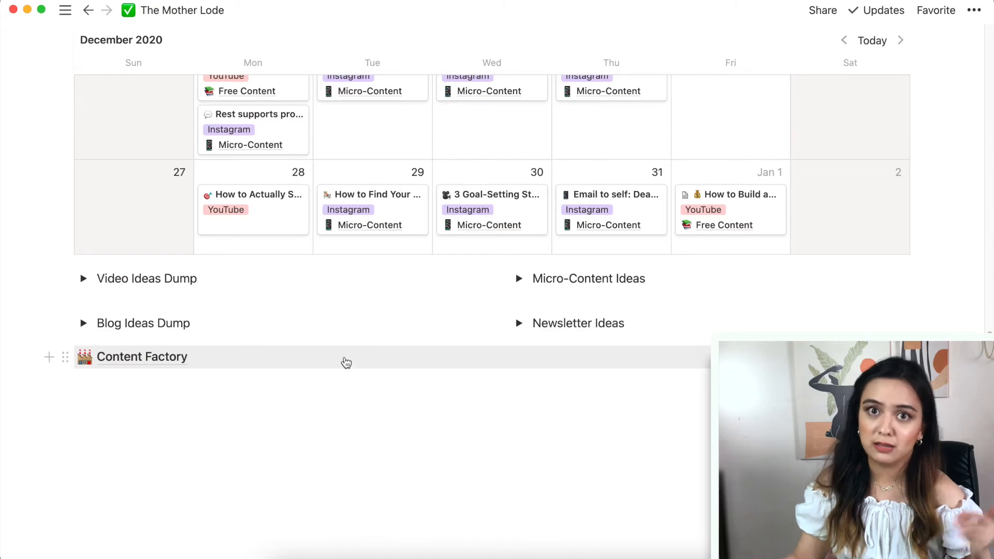
{"action": "scroll", "coordinate": [351, 365], "scroll_direction": "up", "scroll_amount": 10}
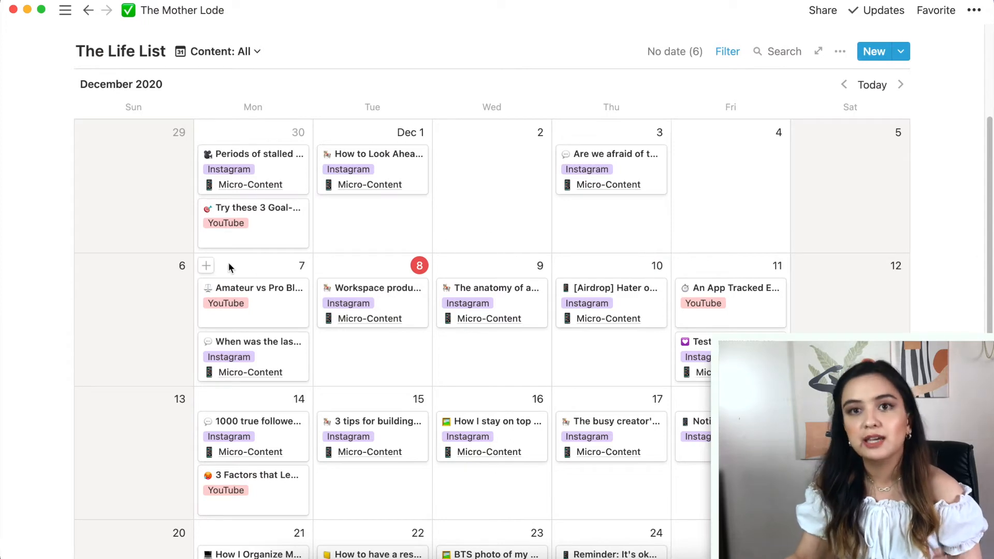
Open the December 21 Notion Tour video entry and set its YT Pipeline to Making/Editing.
{"action": "scroll", "coordinate": [230, 266], "scroll_direction": "down", "scroll_amount": 5}
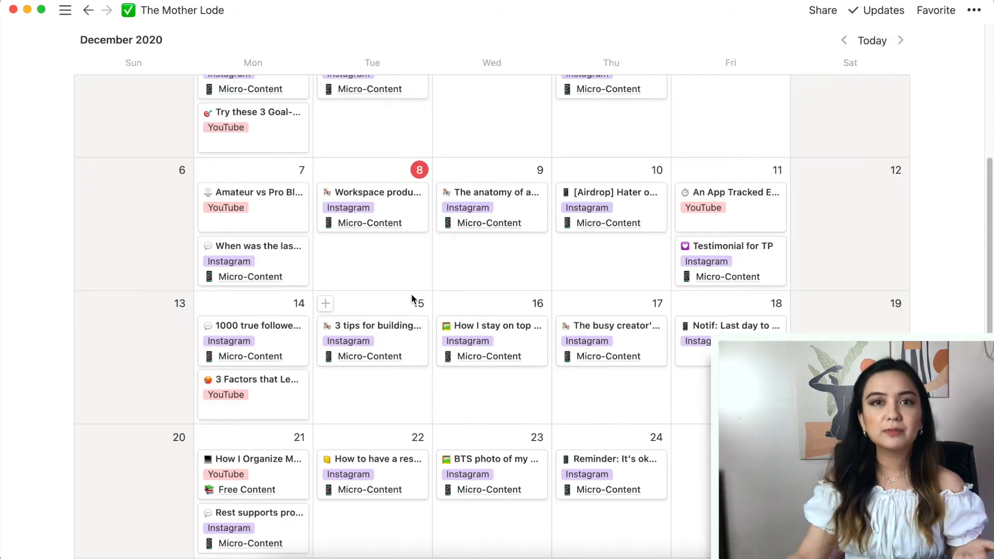
{"action": "left_click", "coordinate": [289, 489]}
{"action": "scroll", "coordinate": [334, 357], "scroll_direction": "down", "scroll_amount": 2}
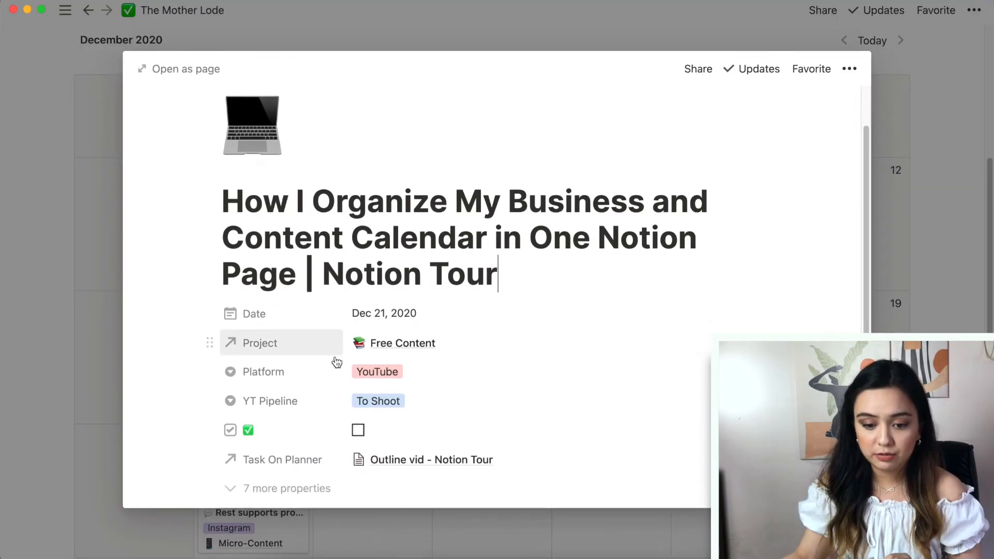
{"action": "scroll", "coordinate": [290, 403], "scroll_direction": "down", "scroll_amount": 3}
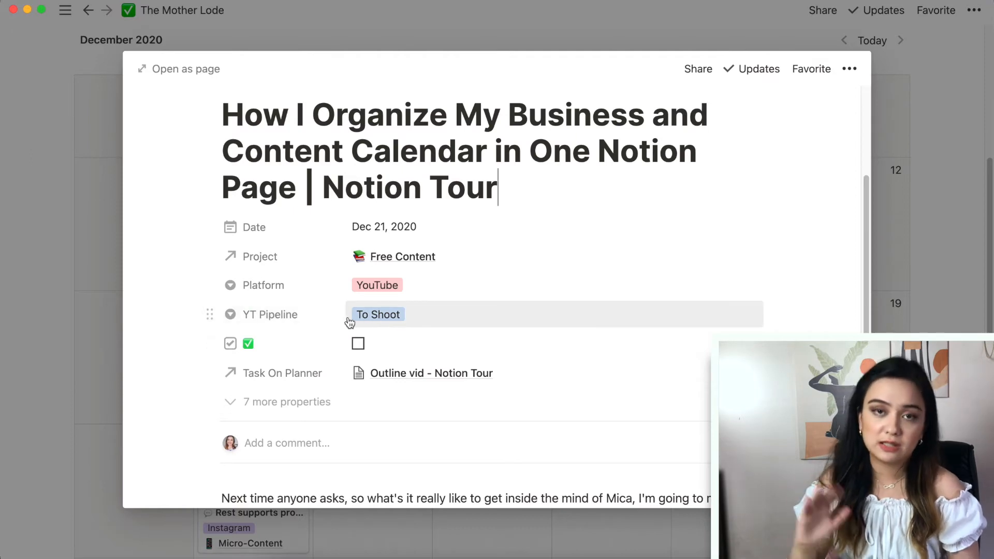
{"action": "left_click", "coordinate": [397, 316]}
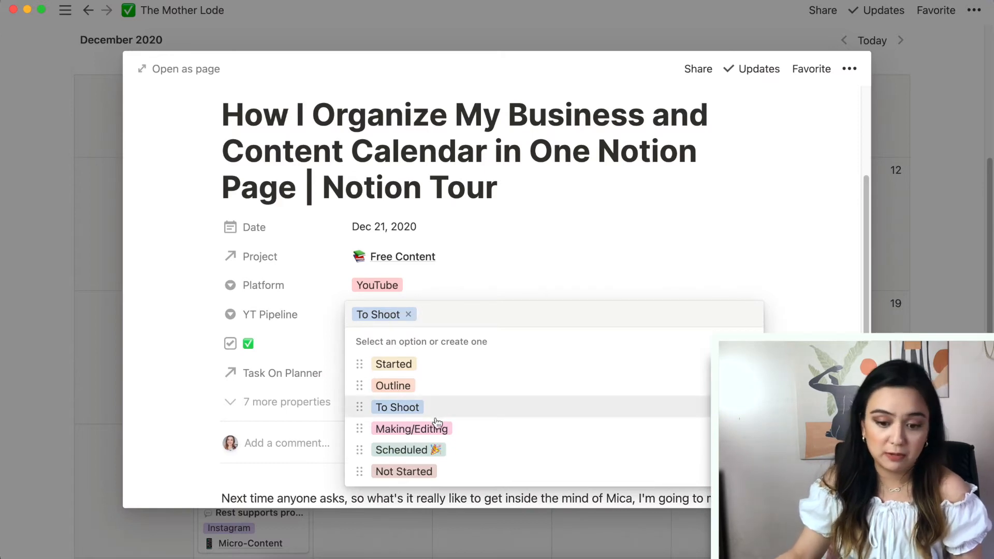
{"action": "left_click", "coordinate": [450, 430]}
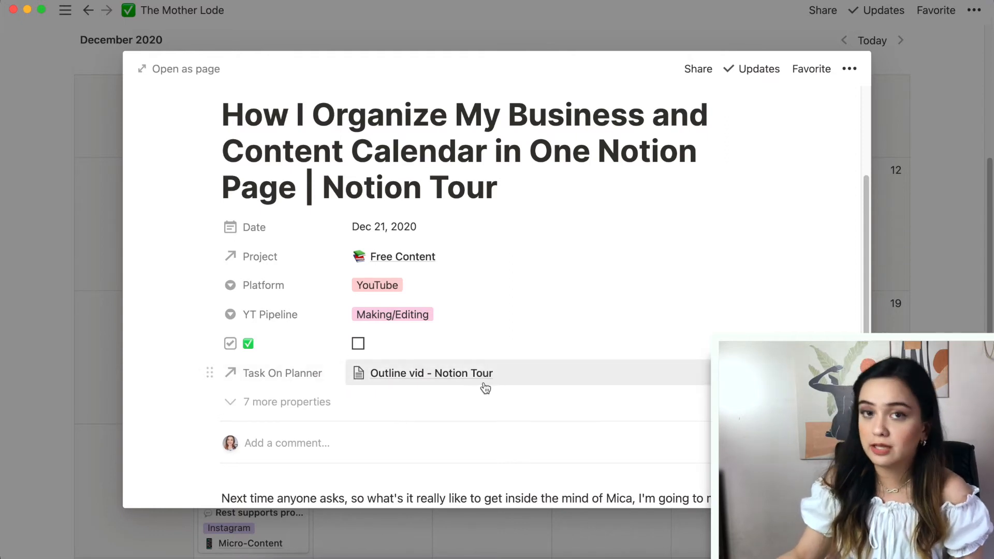
Look at the video entry's Task On Planner relation and close the entry.
{"action": "left_click", "coordinate": [449, 377]}
{"action": "left_click", "coordinate": [164, 406]}
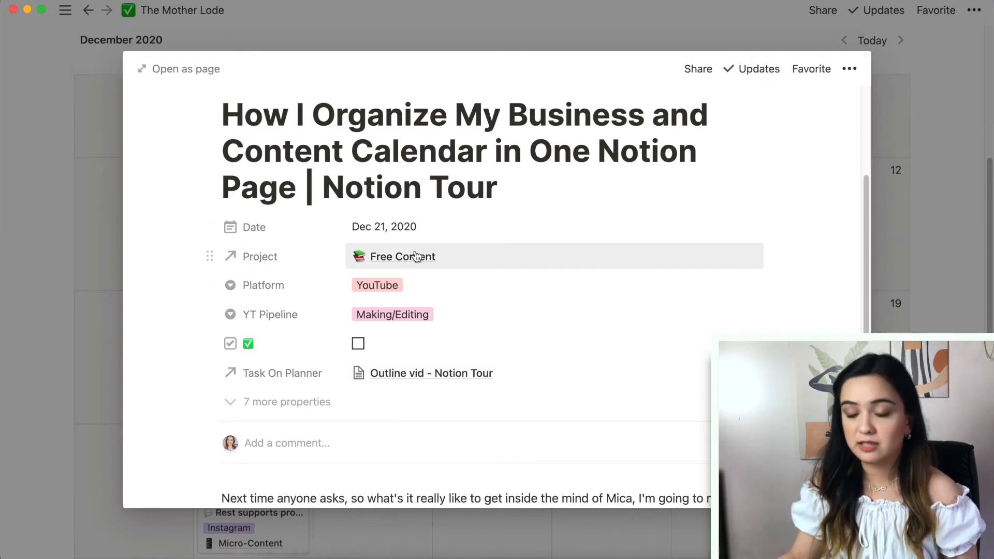
{"action": "key", "text": "Escape"}
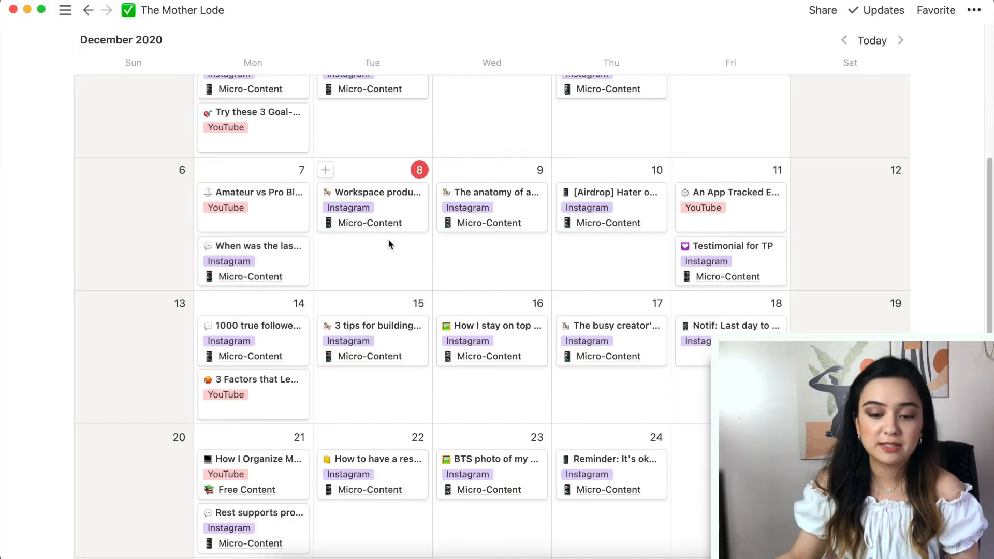
Open the December 8 "Workspace productivity tips" post, check its Platform and IG Pipeline options, and close it unchanged.
{"action": "left_click", "coordinate": [363, 220]}
{"action": "scroll", "coordinate": [292, 298], "scroll_direction": "down", "scroll_amount": 3}
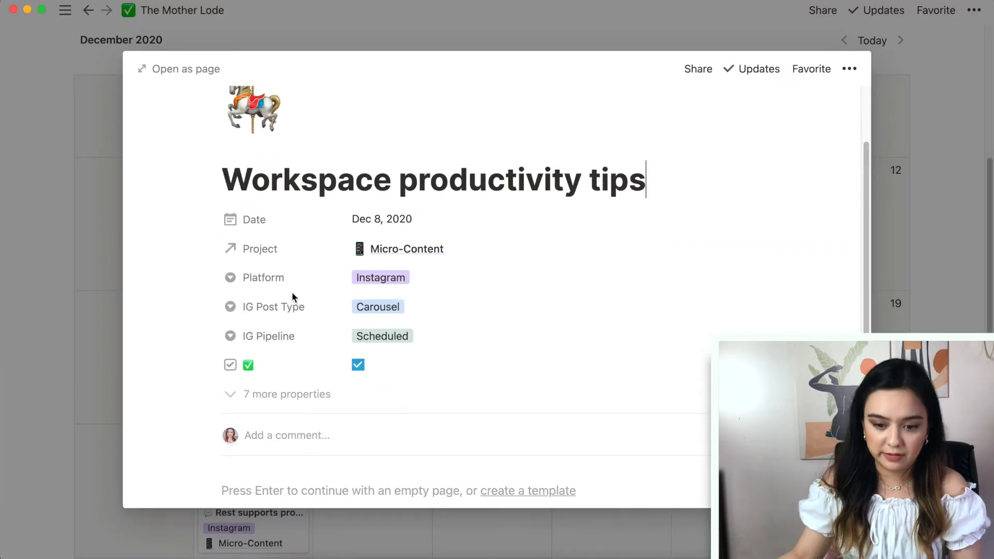
{"action": "left_click", "coordinate": [407, 282]}
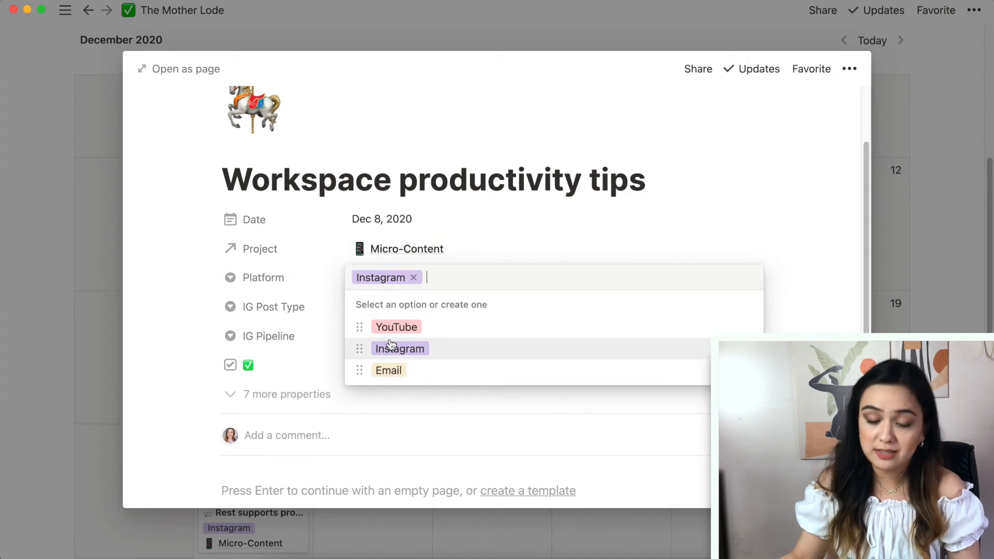
{"action": "left_click", "coordinate": [200, 250]}
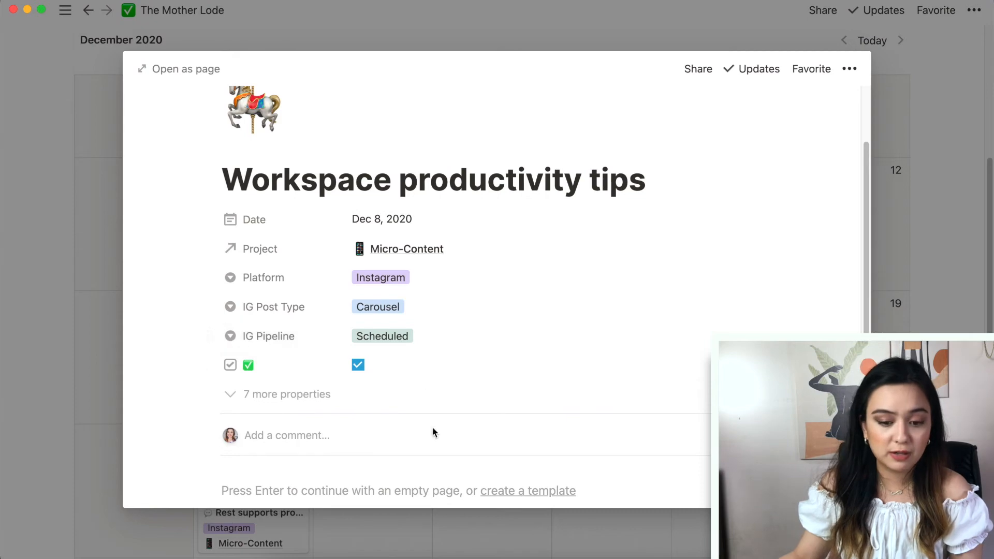
{"action": "left_click", "coordinate": [402, 340]}
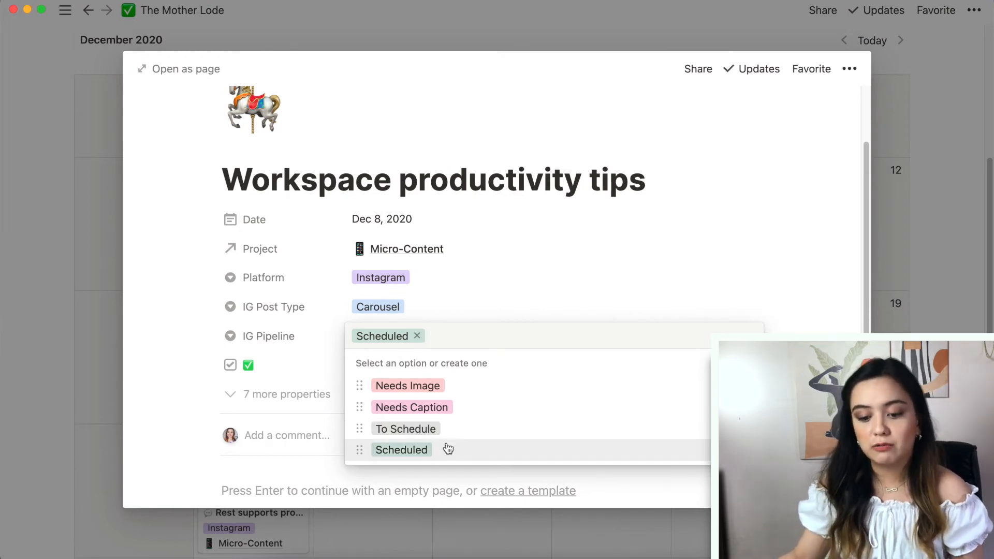
{"action": "left_click", "coordinate": [160, 354]}
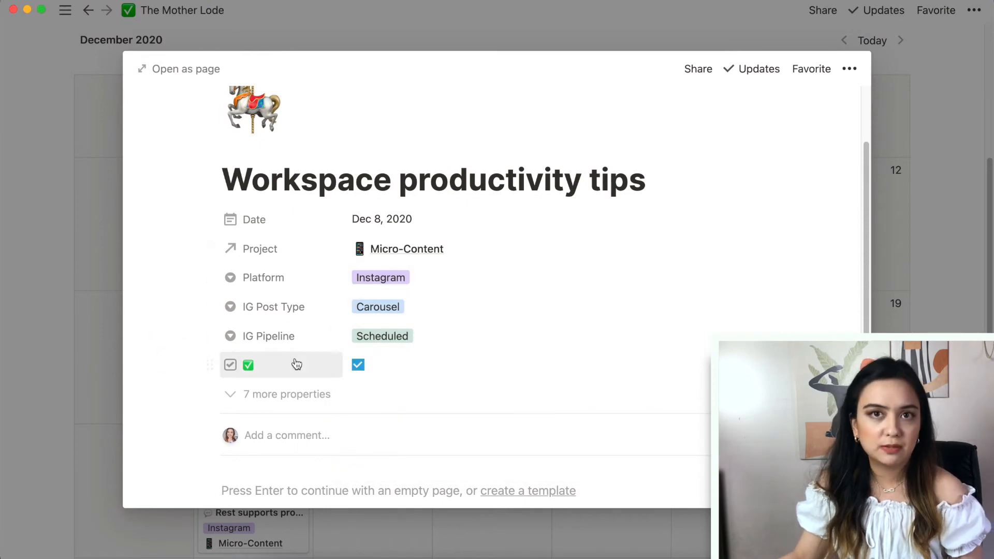
{"action": "scroll", "coordinate": [321, 362], "scroll_direction": "down", "scroll_amount": 5}
{"action": "left_click", "coordinate": [79, 389]}
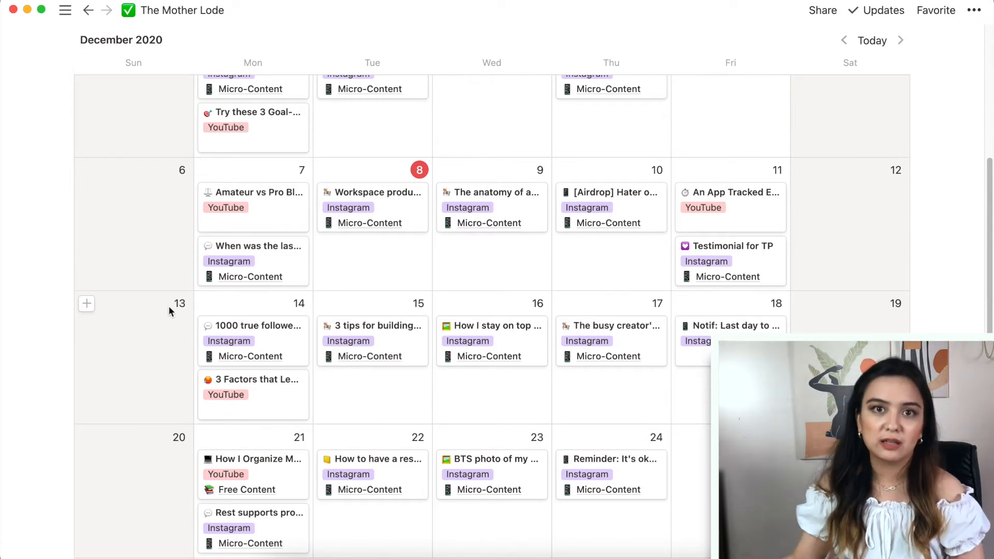
Add a calendar item on Dec 4, 2020 titled "Hey a new video" and link it to the Free Content project.
{"action": "scroll", "coordinate": [155, 311], "scroll_direction": "up", "scroll_amount": 3}
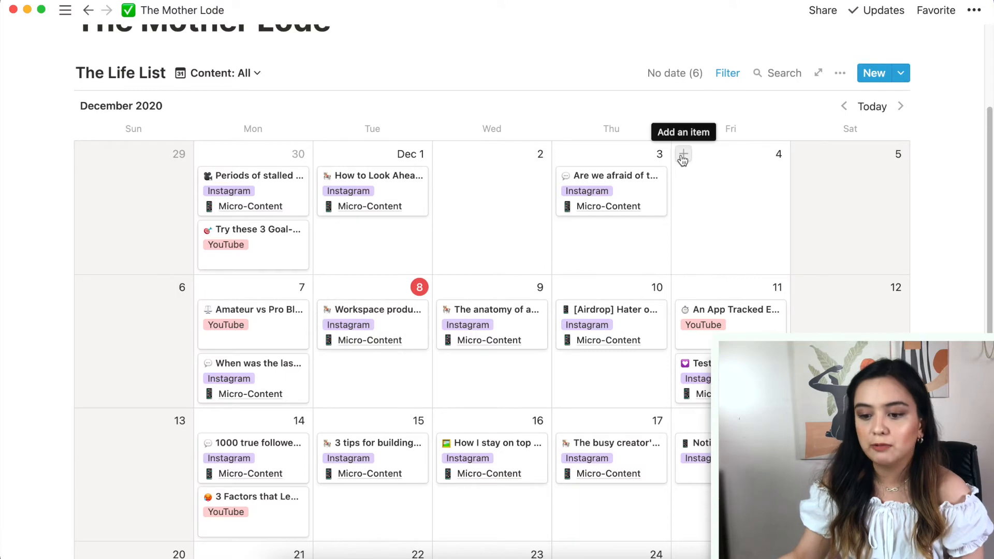
{"action": "left_click", "coordinate": [685, 153]}
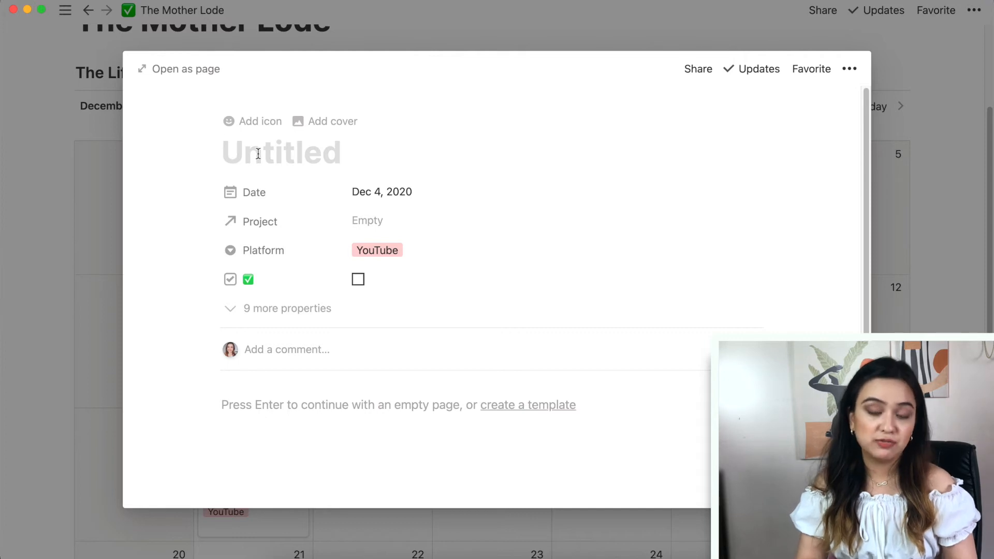
{"action": "type", "text": "Hey a ne"}
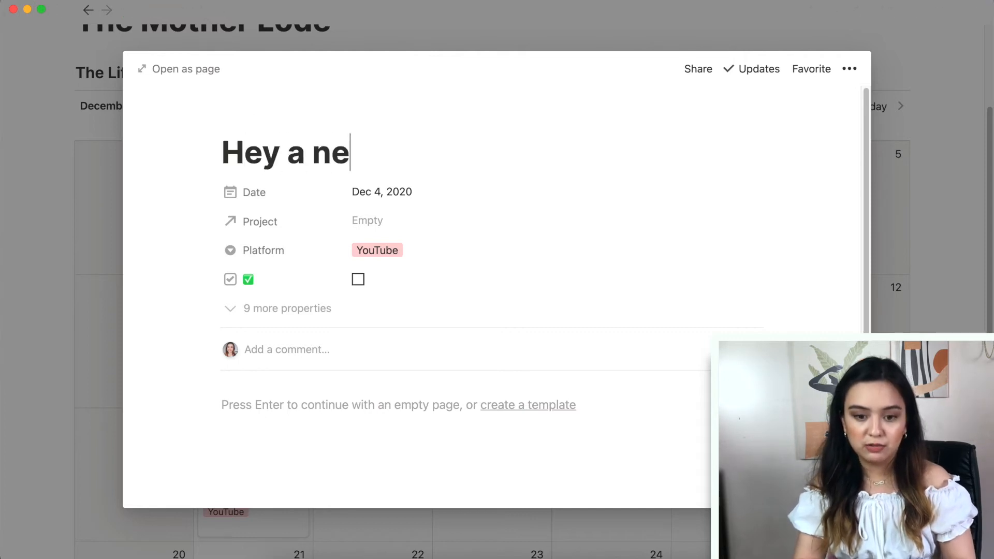
{"action": "type", "text": "w video"}
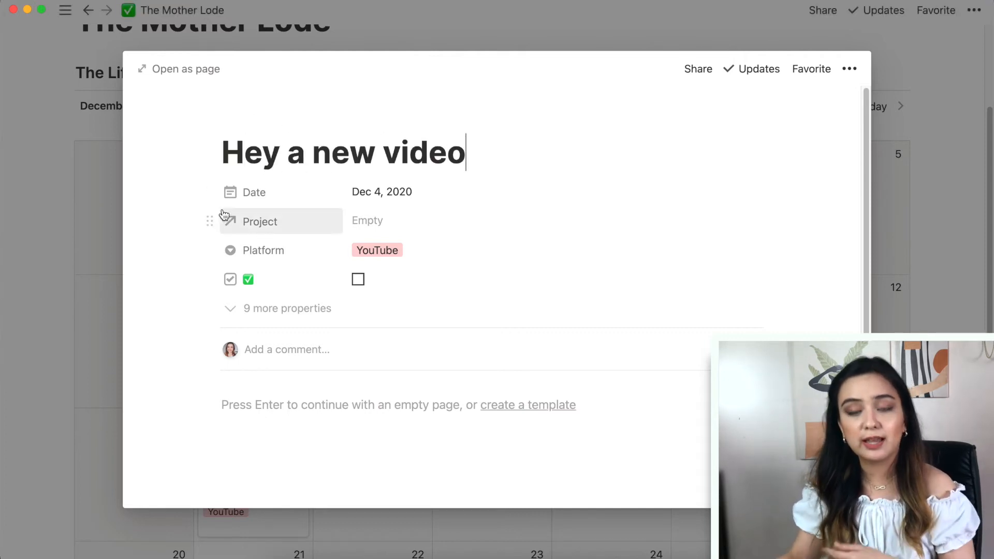
{"action": "left_click", "coordinate": [378, 222]}
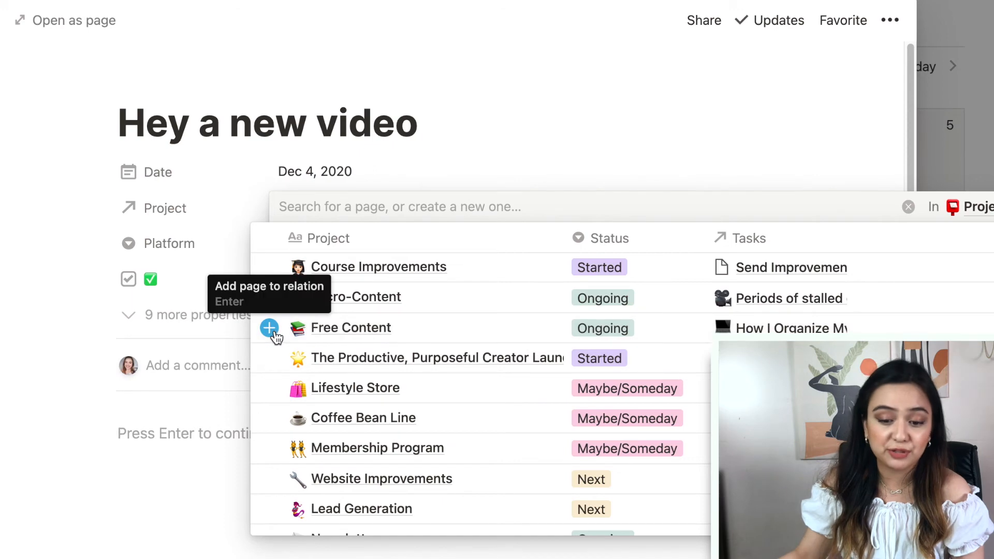
{"action": "left_click", "coordinate": [269, 328]}
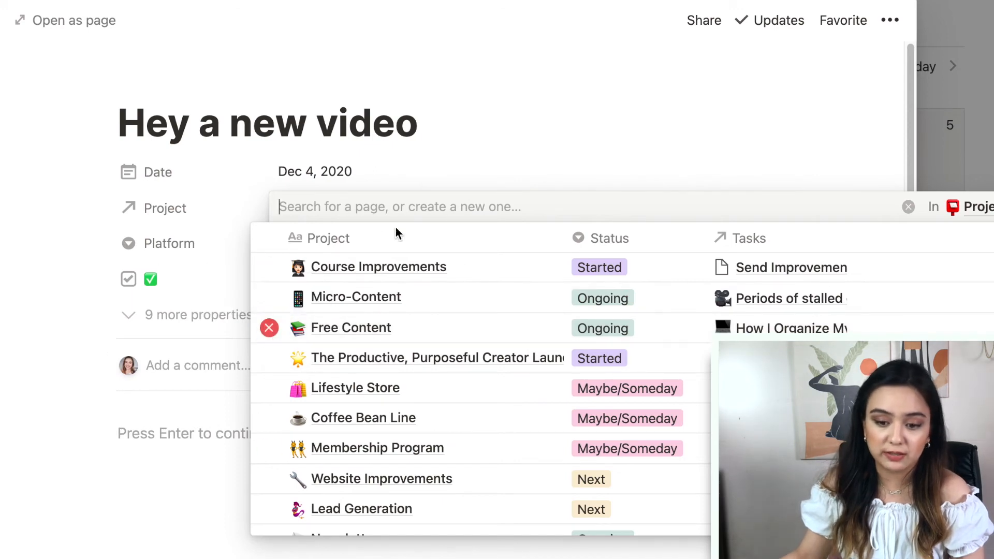
Show the hidden properties of the "Hey a new video" entry and set its YT Pipeline to Started.
{"action": "left_click", "coordinate": [198, 207]}
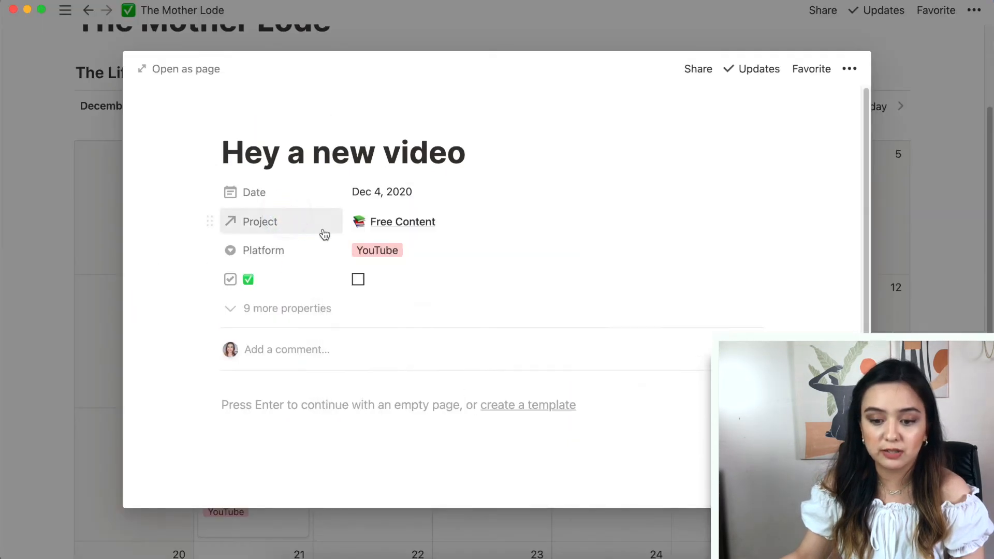
{"action": "left_click", "coordinate": [284, 317]}
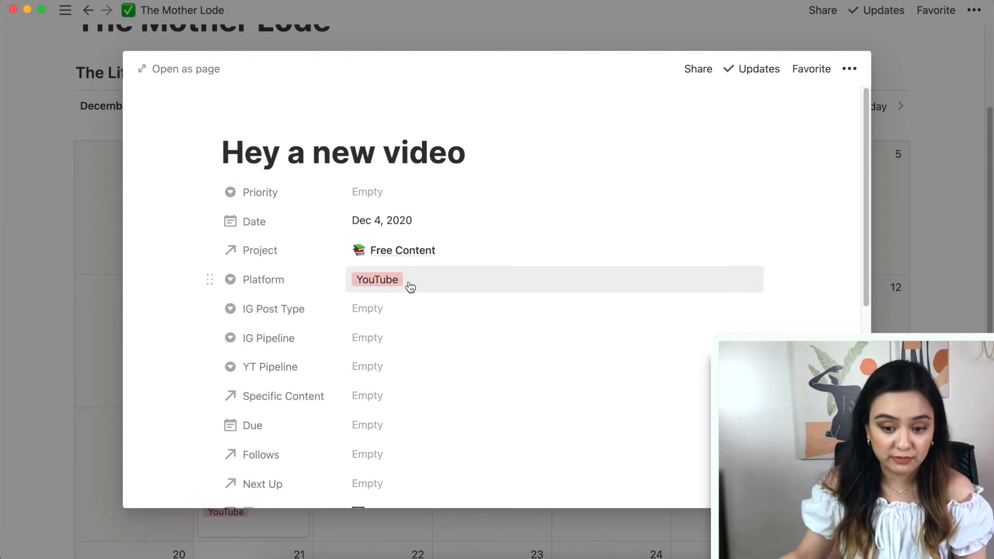
{"action": "scroll", "coordinate": [410, 287], "scroll_direction": "down", "scroll_amount": 1}
{"action": "left_click", "coordinate": [367, 336]}
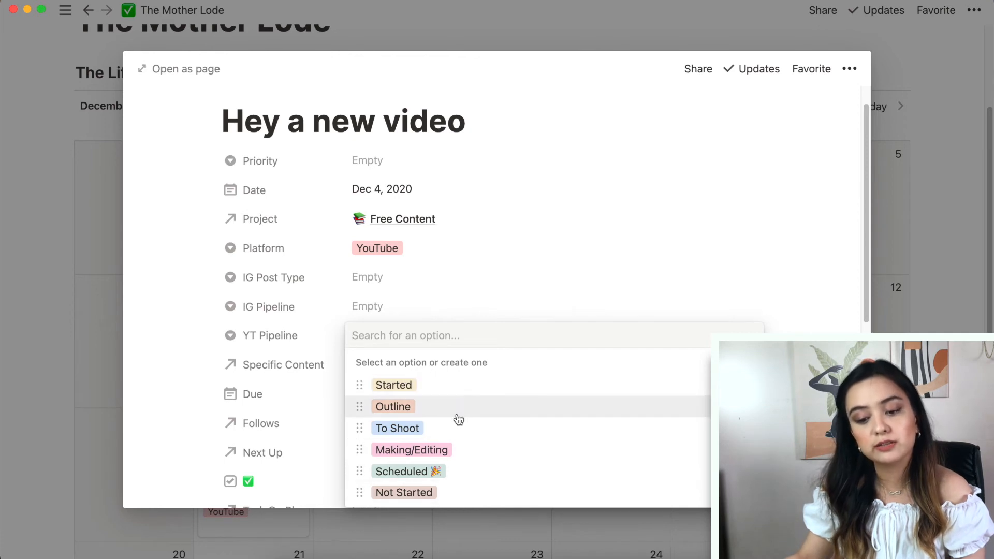
{"action": "left_click", "coordinate": [443, 387]}
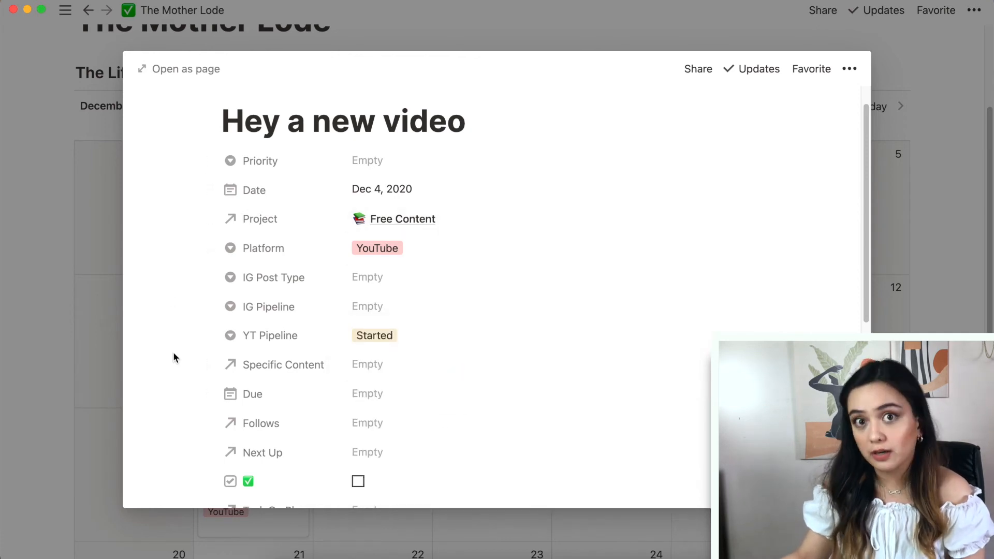
{"action": "left_click", "coordinate": [400, 337]}
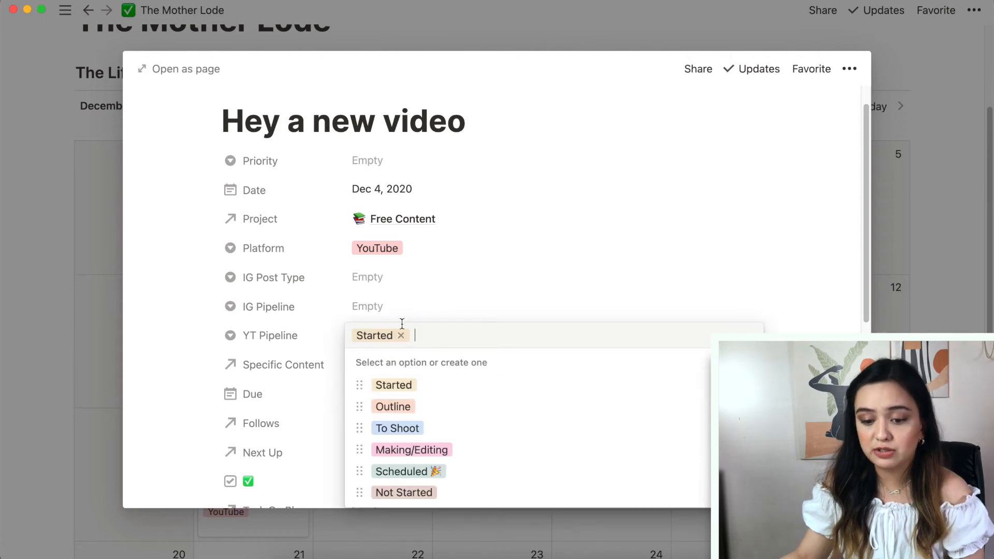
{"action": "left_click", "coordinate": [426, 317]}
Create an "Outline this video" task through the video entry's Task On Planner relation and open it.
{"action": "scroll", "coordinate": [375, 368], "scroll_direction": "down", "scroll_amount": 3}
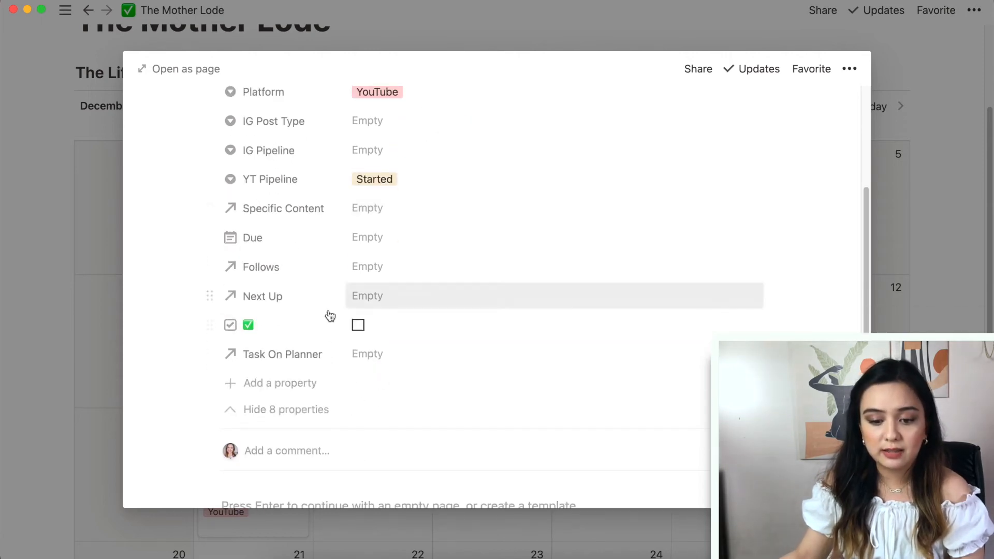
{"action": "left_click", "coordinate": [386, 358]}
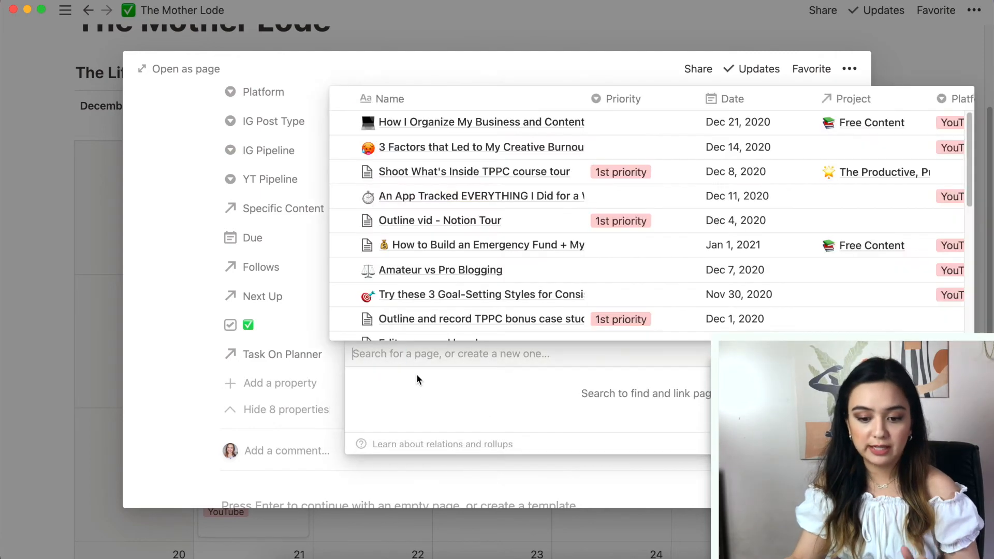
{"action": "type", "text": "Outline this video"}
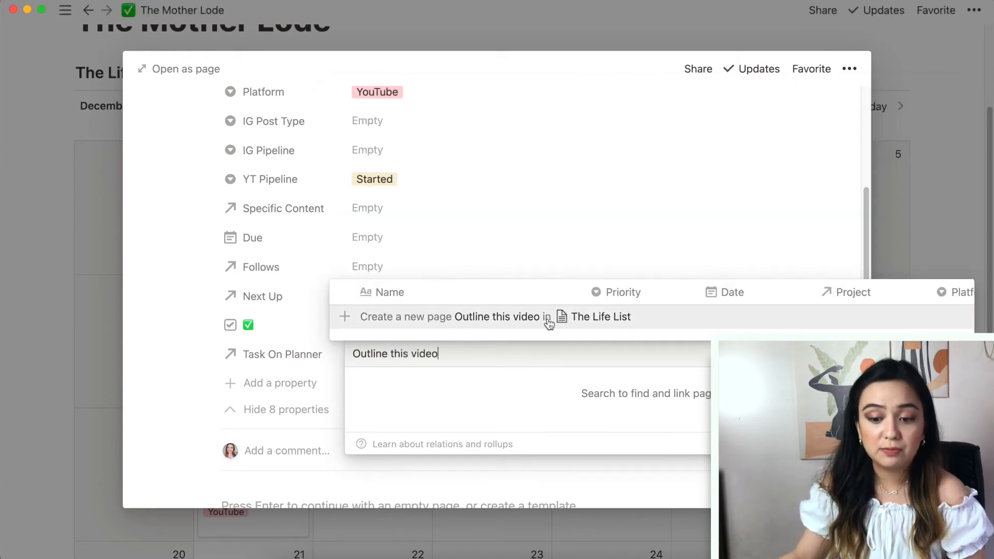
{"action": "left_click", "coordinate": [471, 319]}
{"action": "left_click", "coordinate": [439, 403]}
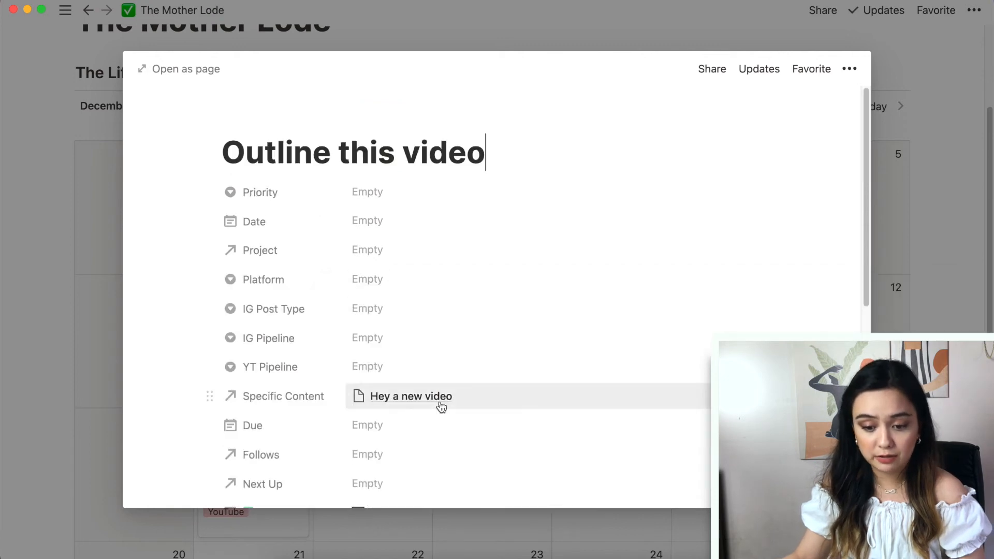
Set the "Outline this video" task to 3rd priority and check its Project relation without linking a project.
{"action": "left_click", "coordinate": [368, 194]}
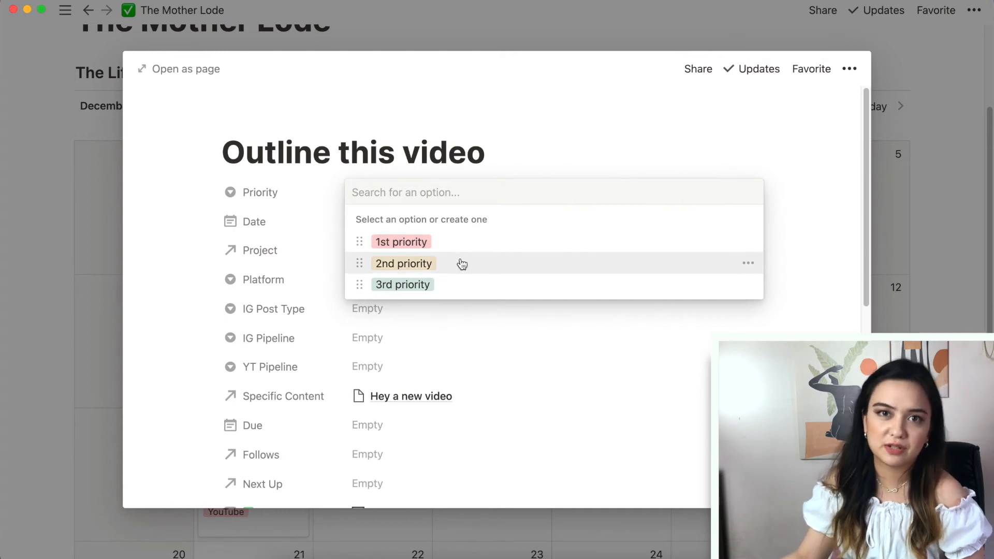
{"action": "left_click", "coordinate": [465, 291]}
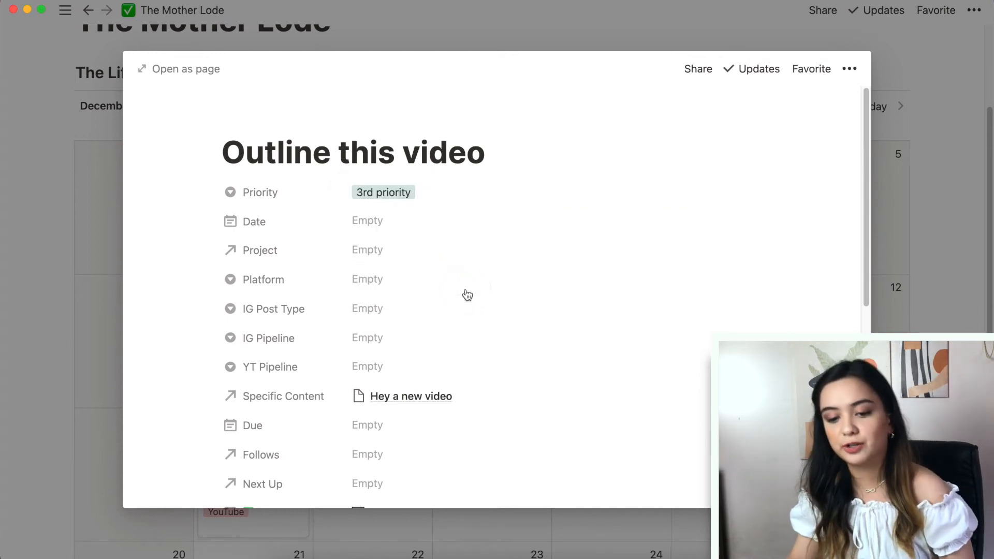
{"action": "left_click", "coordinate": [368, 253]}
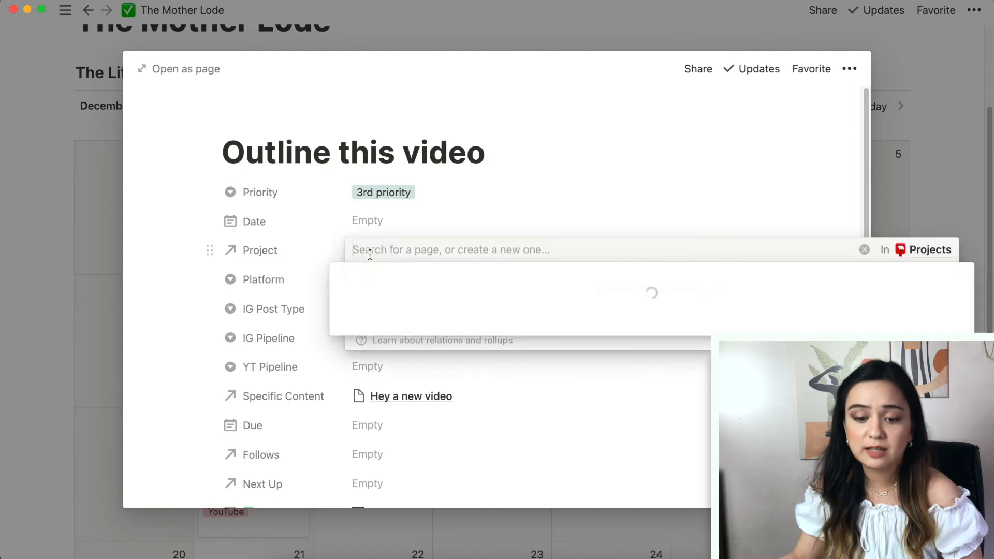
{"action": "left_click", "coordinate": [529, 215]}
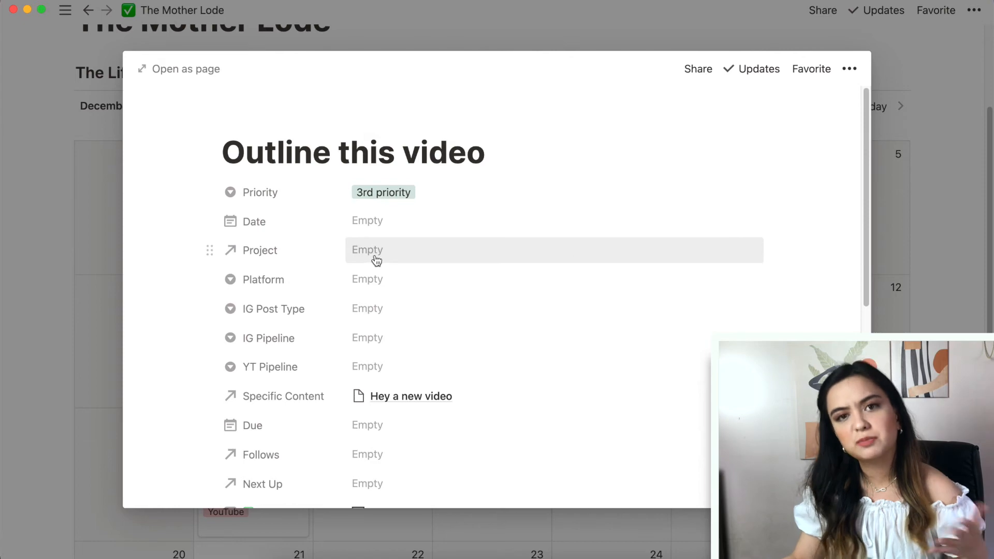
Look at the task's Specific Content relation and review its other properties.
{"action": "scroll", "coordinate": [378, 249], "scroll_direction": "down", "scroll_amount": 1}
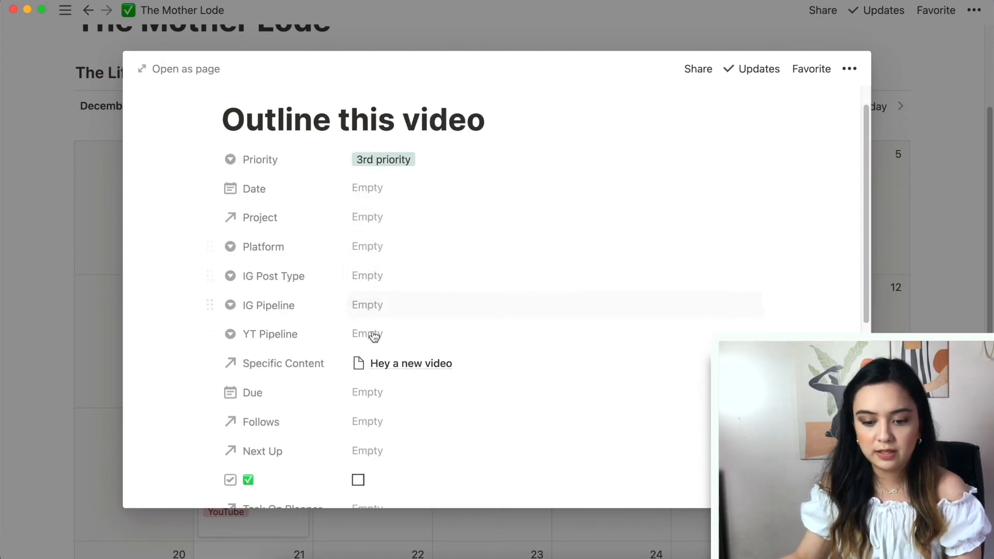
{"action": "left_click", "coordinate": [406, 367]}
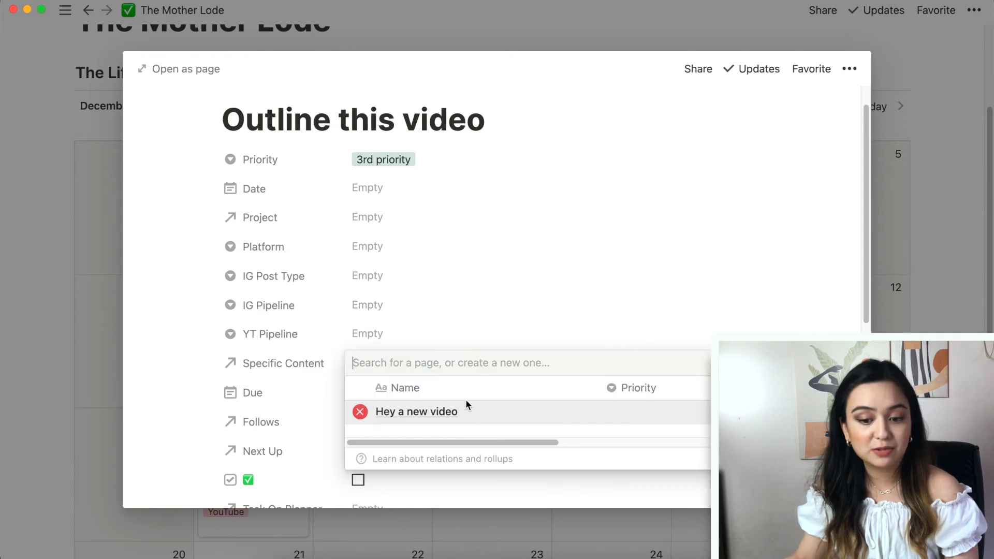
{"action": "left_click", "coordinate": [450, 328]}
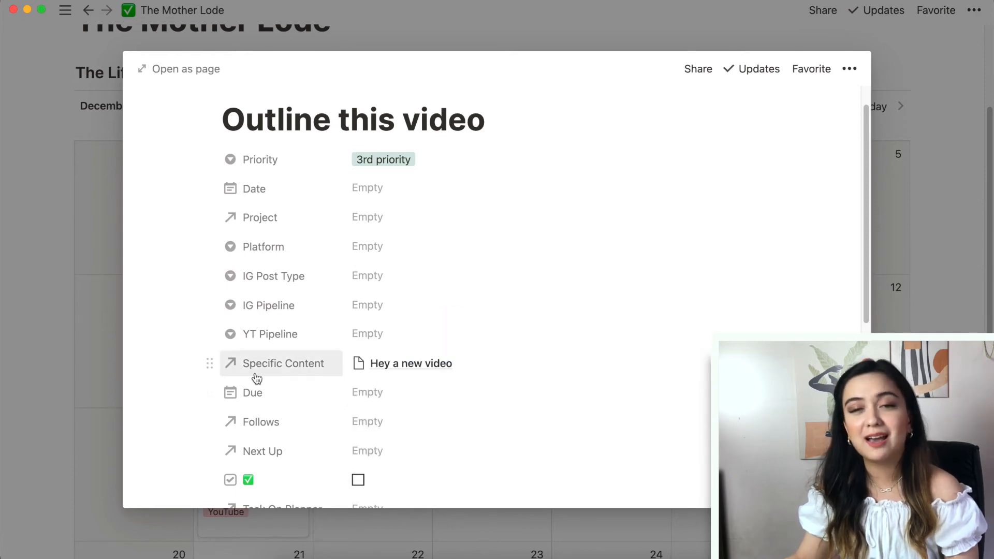
{"action": "scroll", "coordinate": [310, 363], "scroll_direction": "down", "scroll_amount": 3}
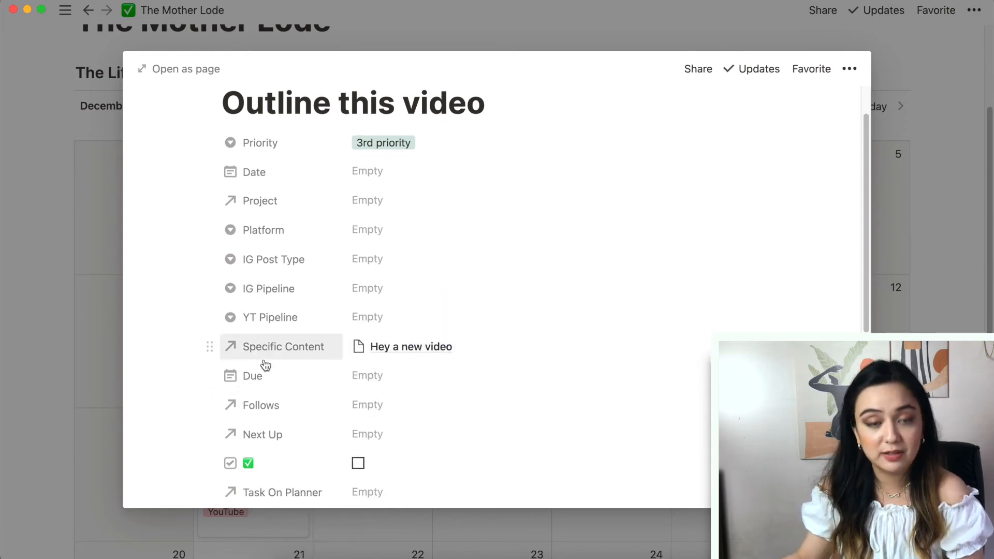
{"action": "scroll", "coordinate": [262, 362], "scroll_direction": "up", "scroll_amount": 5}
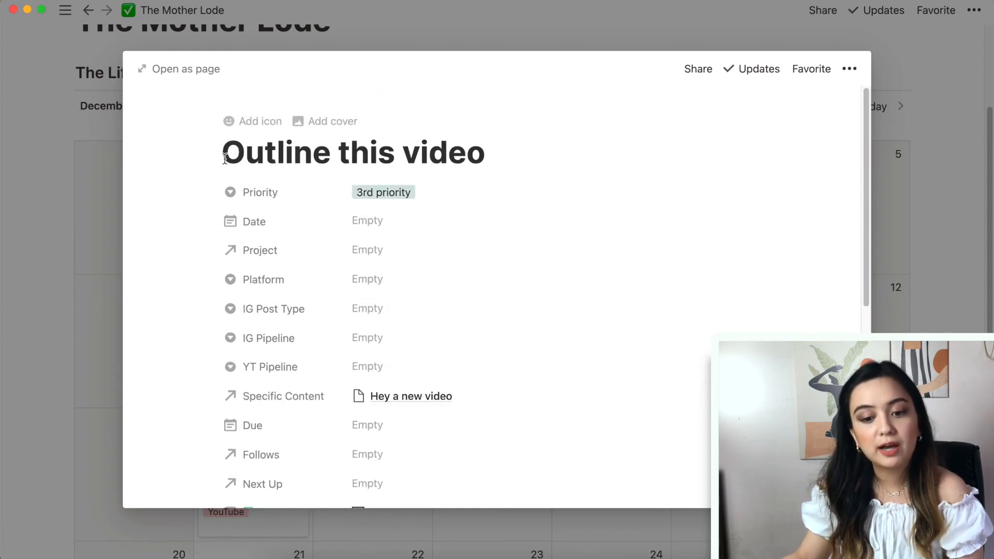
Create a follow-up task titled ">Shoot this video" through the outline task's Next Up relation.
{"action": "scroll", "coordinate": [466, 147], "scroll_direction": "down", "scroll_amount": 5}
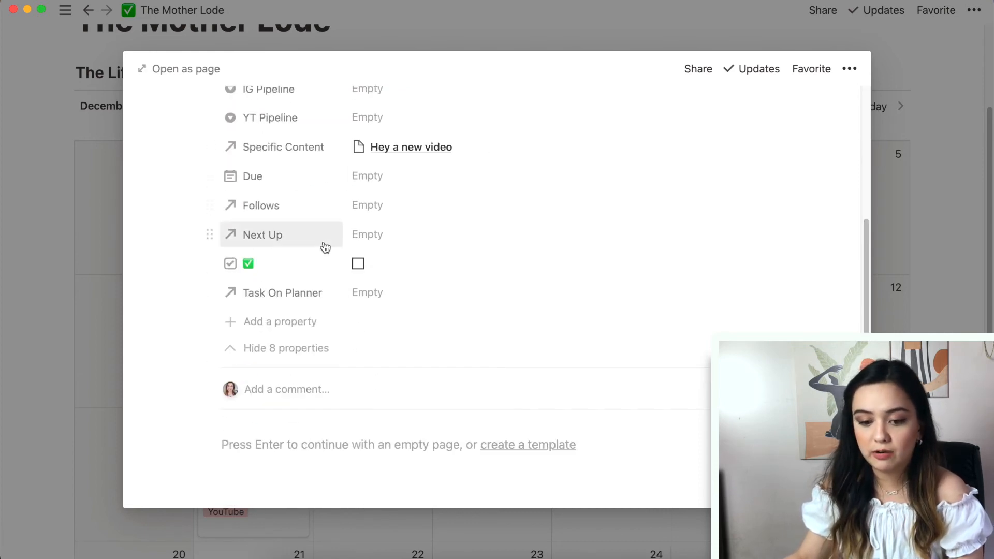
{"action": "left_click", "coordinate": [401, 234]}
{"action": "type", "text": ">Shoot this video"}
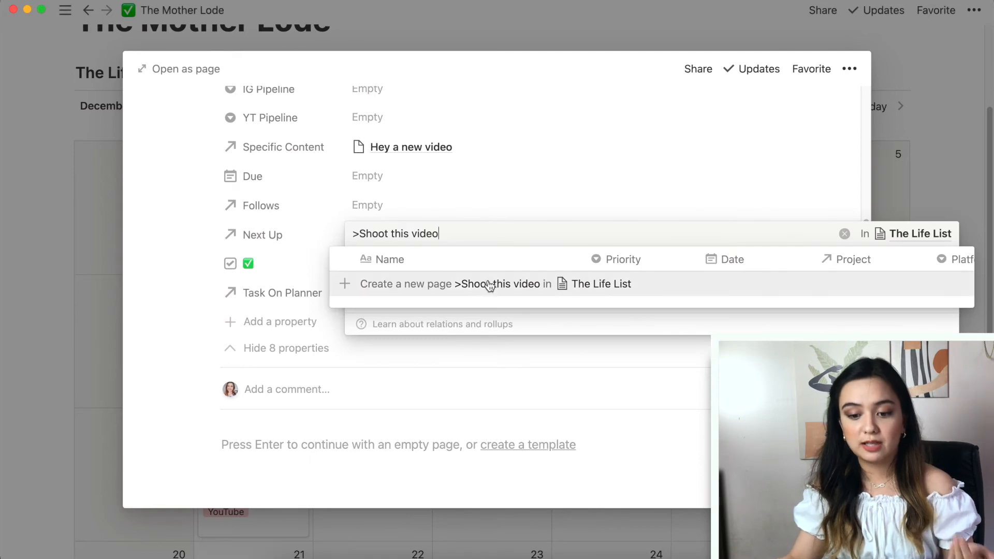
{"action": "left_click", "coordinate": [489, 286]}
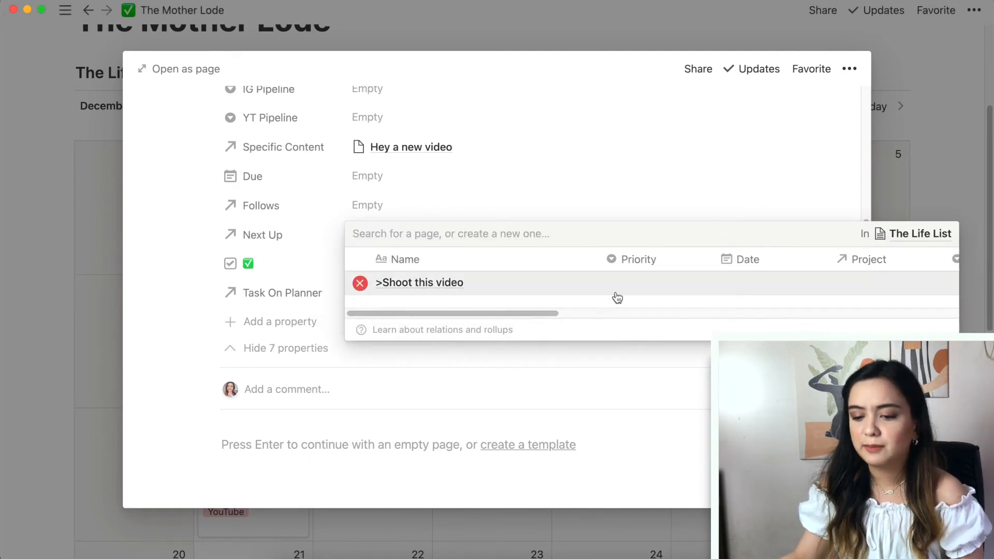
{"action": "left_click", "coordinate": [492, 370]}
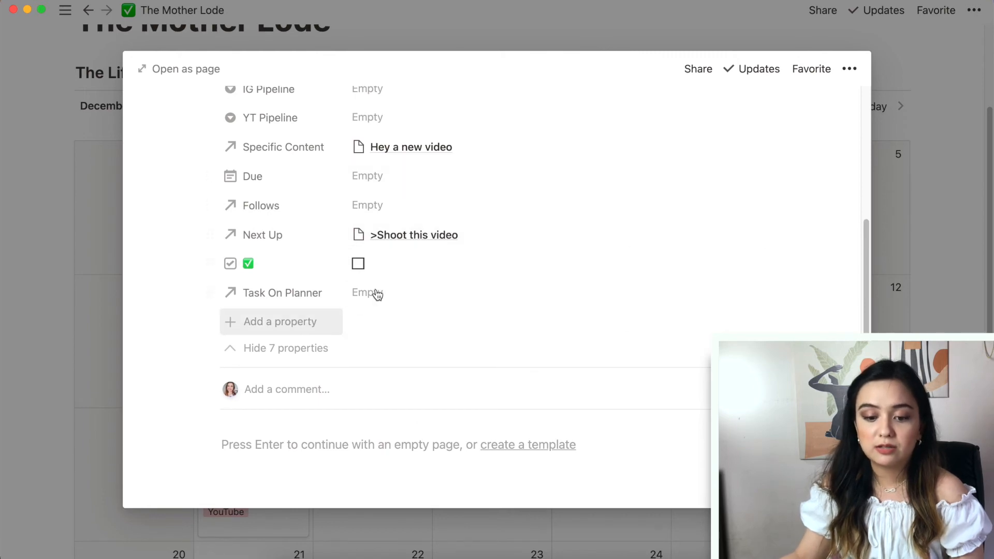
Open the ">Shoot this video" task from the outline task's Next Up relation.
{"action": "scroll", "coordinate": [417, 264], "scroll_direction": "up", "scroll_amount": 5}
{"action": "scroll", "coordinate": [228, 207], "scroll_direction": "down", "scroll_amount": 5}
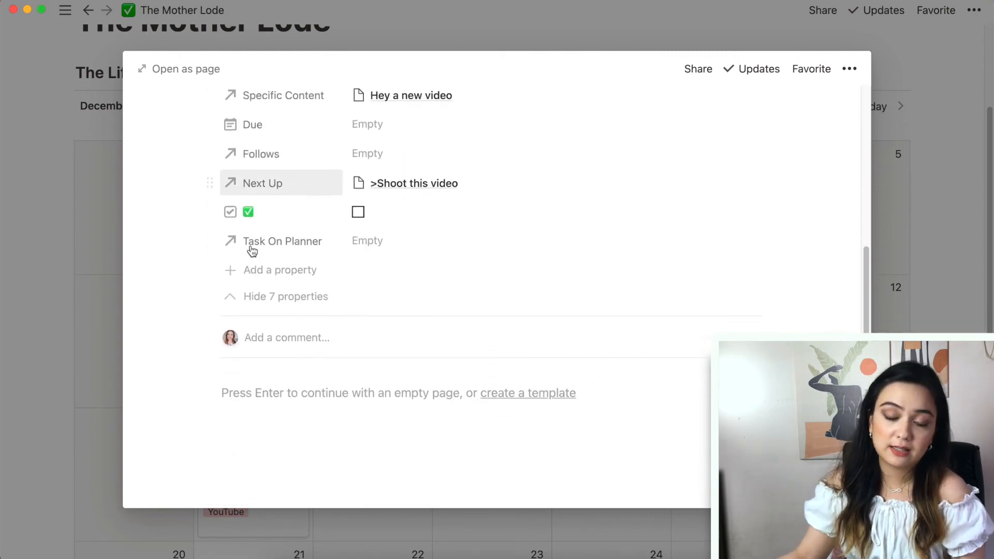
{"action": "scroll", "coordinate": [251, 252], "scroll_direction": "down", "scroll_amount": 3}
{"action": "left_click", "coordinate": [386, 104]}
{"action": "left_click", "coordinate": [450, 195]}
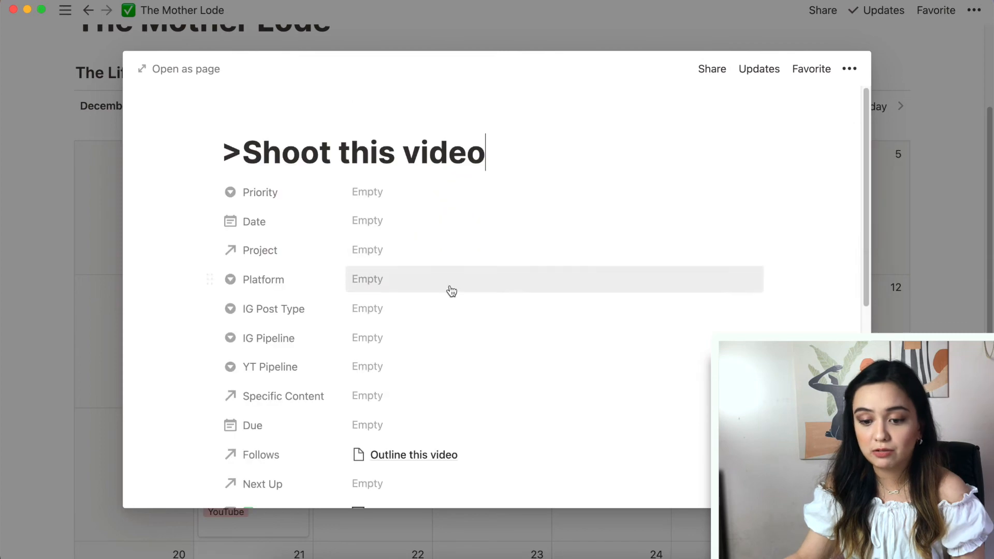
Review the shoot task's properties and open "Outline this video" from its Follows relation.
{"action": "scroll", "coordinate": [349, 337], "scroll_direction": "down", "scroll_amount": 6}
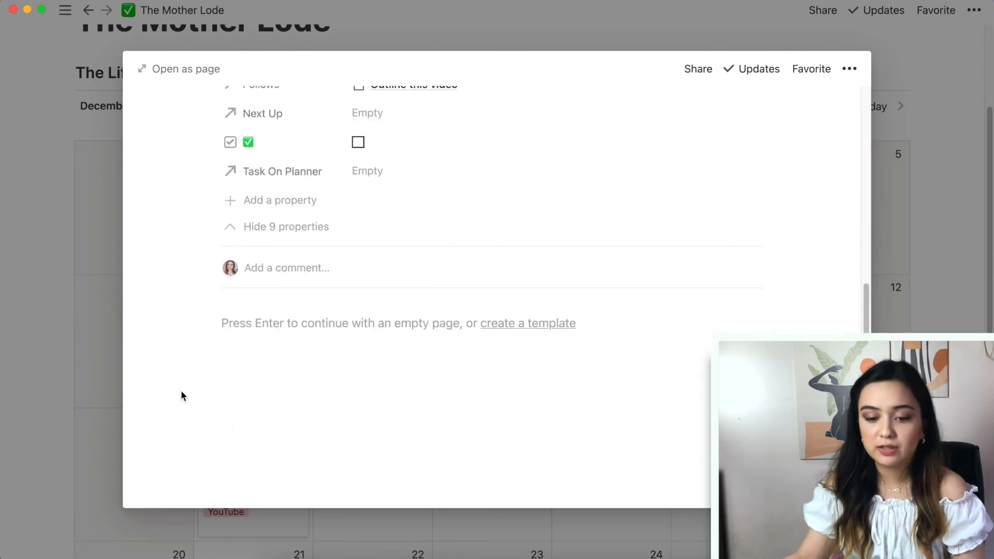
{"action": "scroll", "coordinate": [357, 266], "scroll_direction": "up", "scroll_amount": 10}
{"action": "scroll", "coordinate": [390, 359], "scroll_direction": "down", "scroll_amount": 5}
{"action": "left_click", "coordinate": [409, 306]}
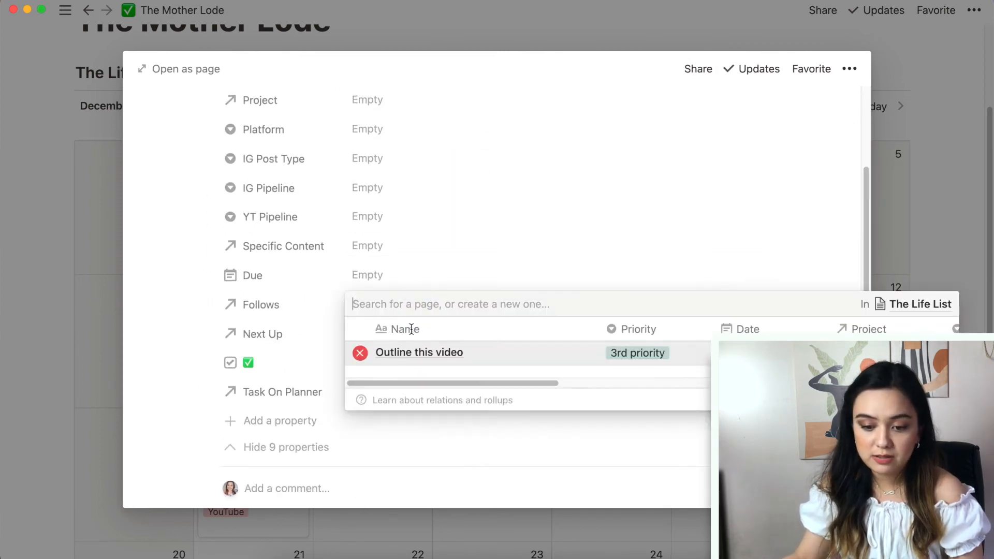
{"action": "left_click", "coordinate": [423, 352]}
Examine the Platform and checkbox filters of the Daily Tasks Planner view on the Focus Here page, leaving them unchanged.
{"action": "scroll", "coordinate": [302, 329], "scroll_direction": "down", "scroll_amount": 5}
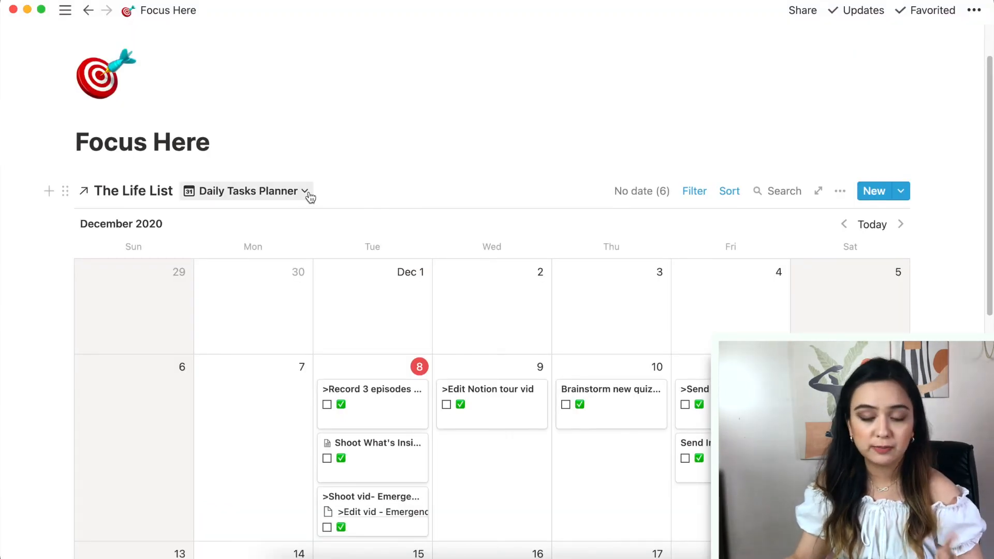
{"action": "scroll", "coordinate": [410, 402], "scroll_direction": "down", "scroll_amount": 2}
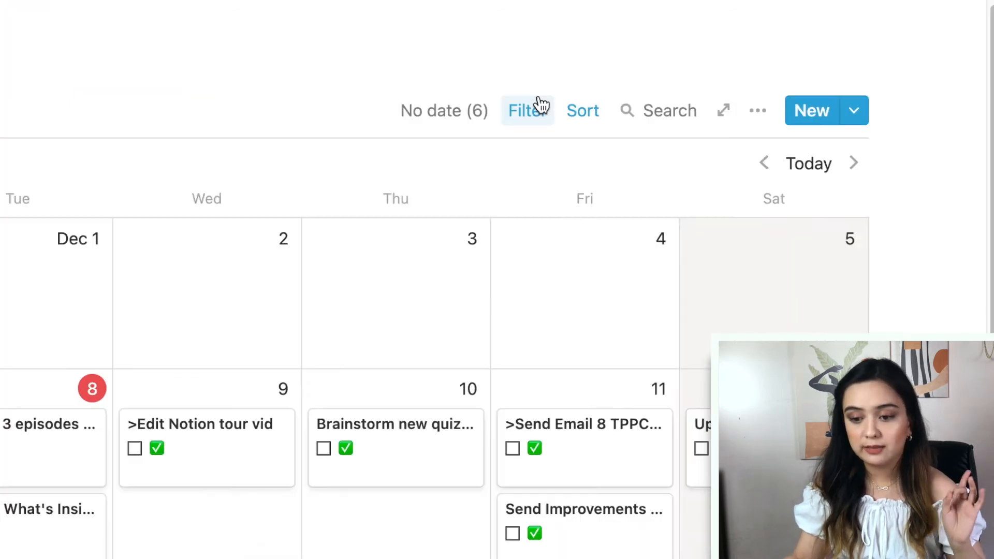
{"action": "left_click", "coordinate": [529, 117]}
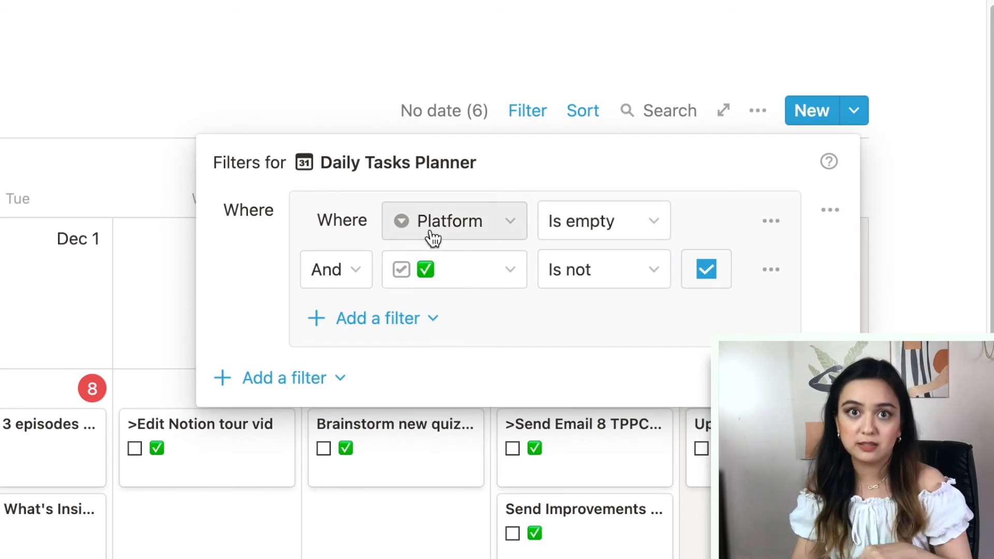
{"action": "left_click", "coordinate": [477, 232]}
{"action": "left_click", "coordinate": [451, 213]}
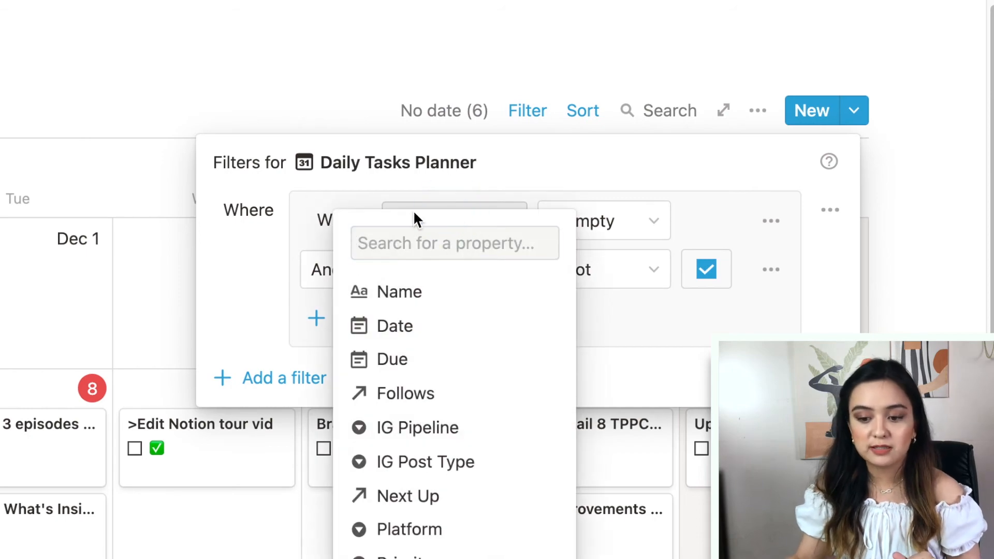
{"action": "left_click", "coordinate": [386, 159]}
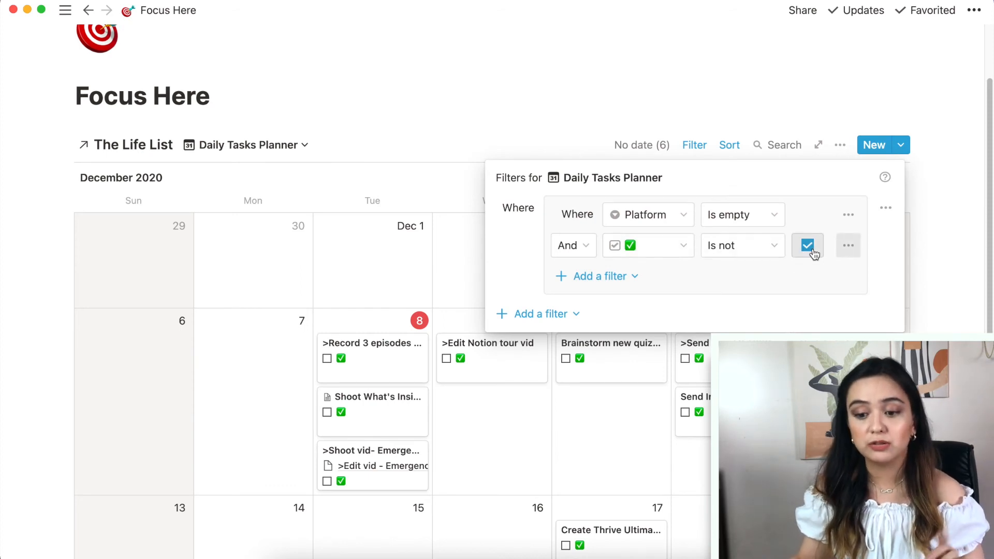
{"action": "left_click", "coordinate": [402, 262]}
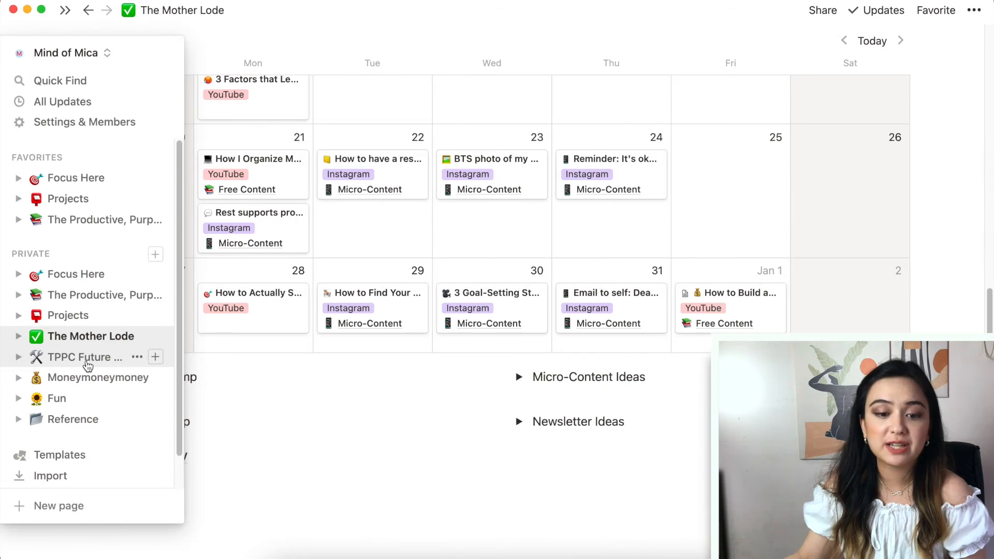
Open the TPPC Future Content Roadmap page and point out the words "Future Content Roadmap" in its title.
{"action": "left_click", "coordinate": [85, 360]}
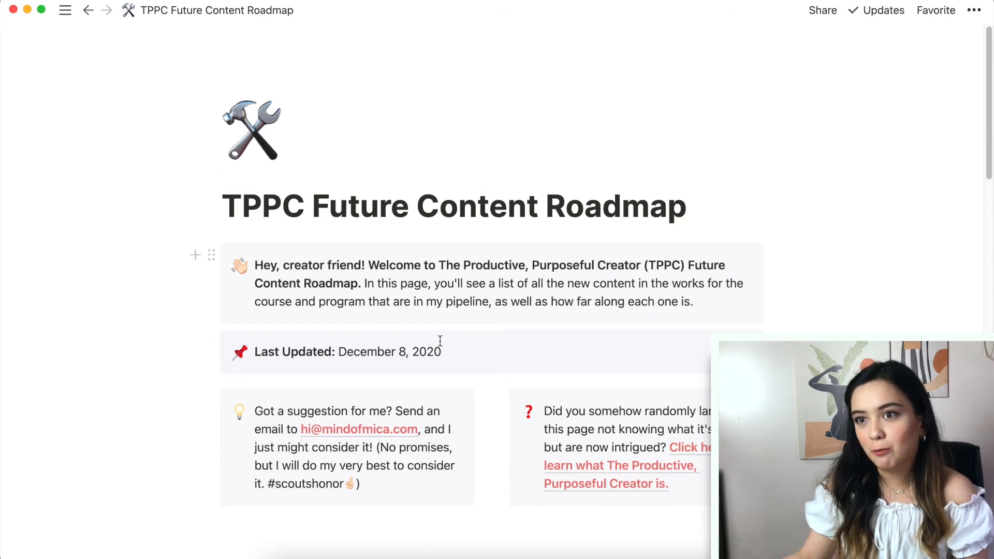
{"action": "left_click_drag", "start_coordinate": [669, 205], "coordinate": [313, 207]}
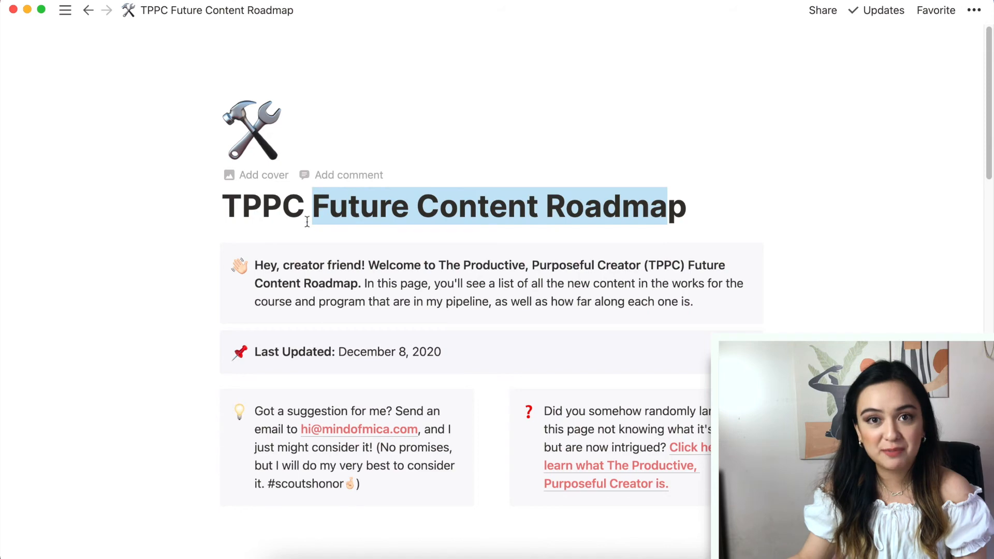
{"action": "left_click", "coordinate": [420, 210]}
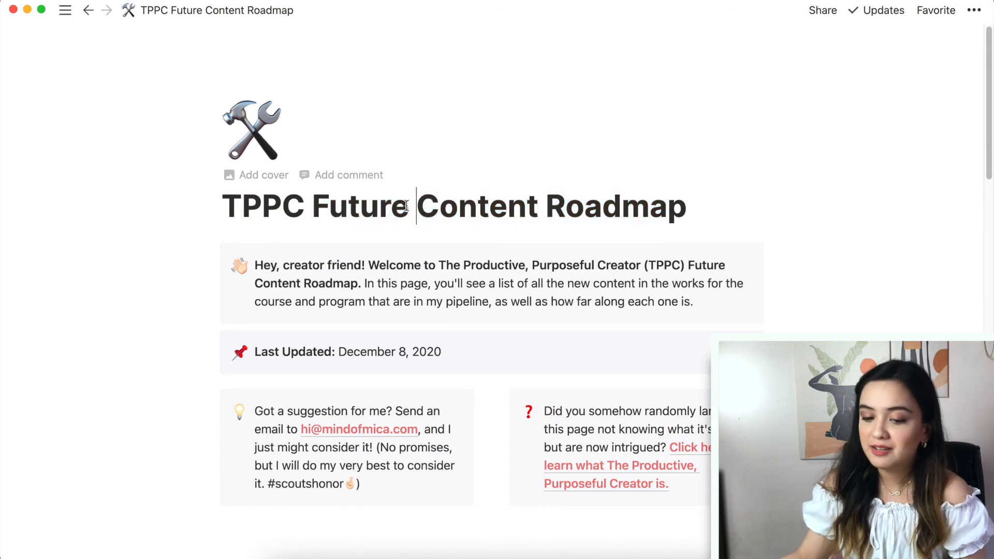
Check the roadmap page's Share to web settings and close them without changing anything.
{"action": "scroll", "coordinate": [277, 254], "scroll_direction": "down", "scroll_amount": 3}
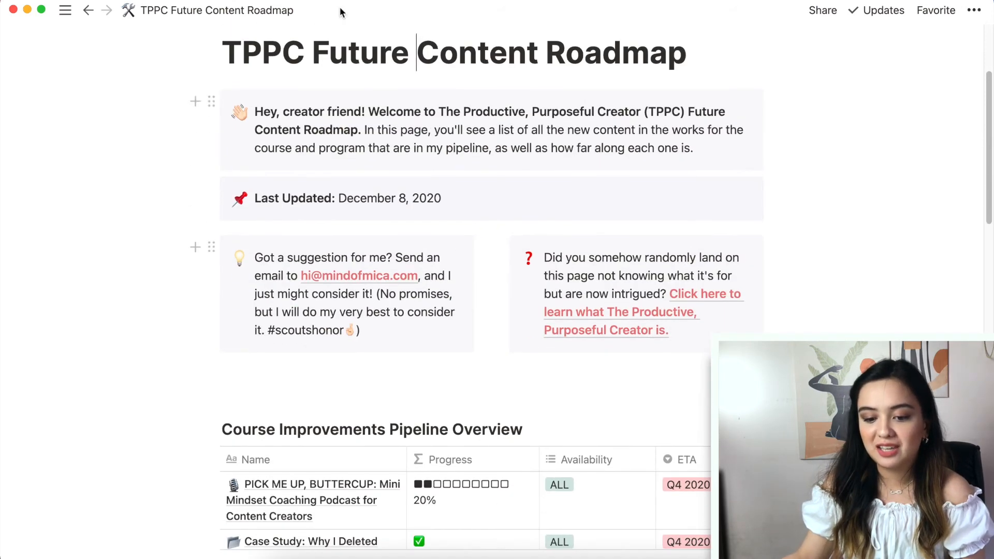
{"action": "left_click", "coordinate": [823, 10]}
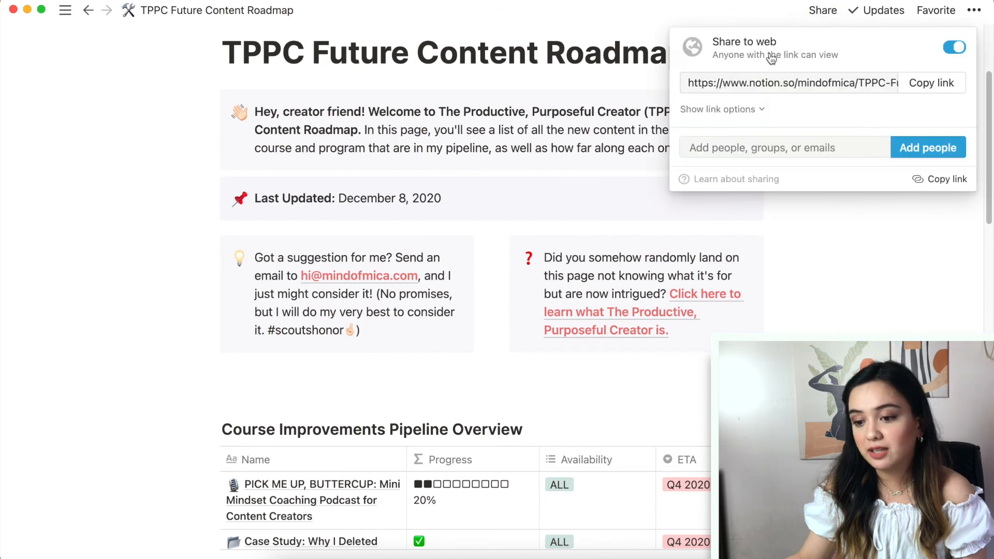
{"action": "mouse_move", "coordinate": [839, 64]}
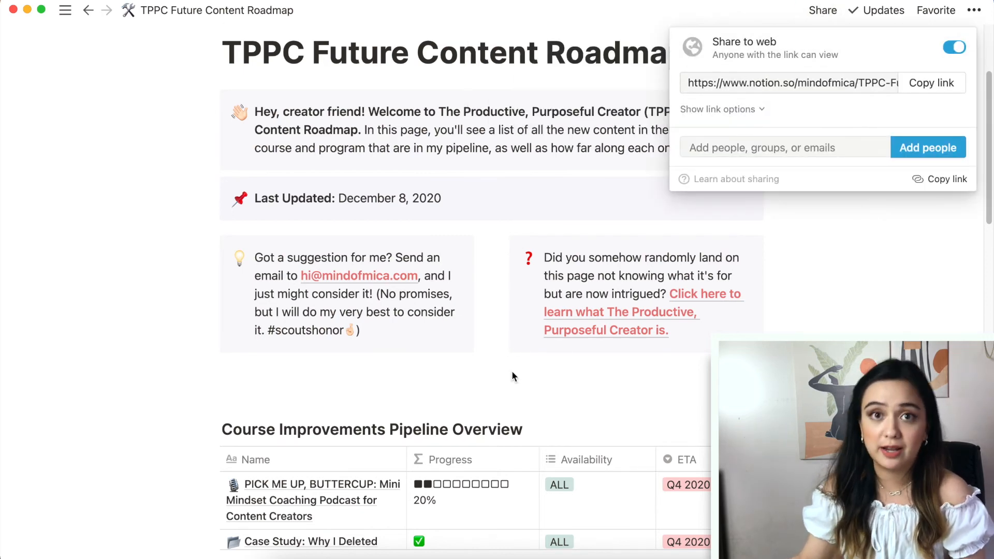
{"action": "left_click", "coordinate": [453, 408]}
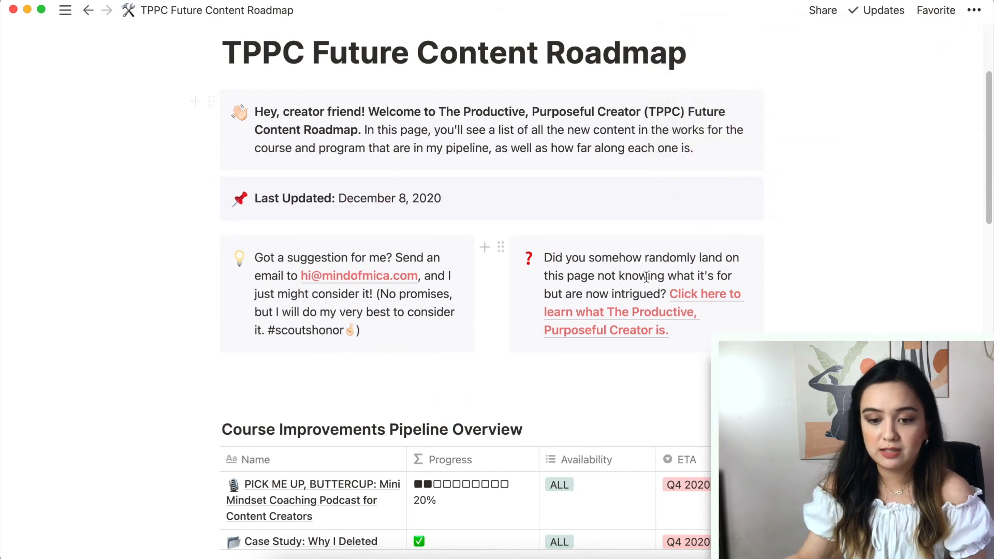
Review the Course Improvements Pipeline Overview table and point out the date in the Last Updated callout.
{"action": "scroll", "coordinate": [428, 265], "scroll_direction": "down", "scroll_amount": 5}
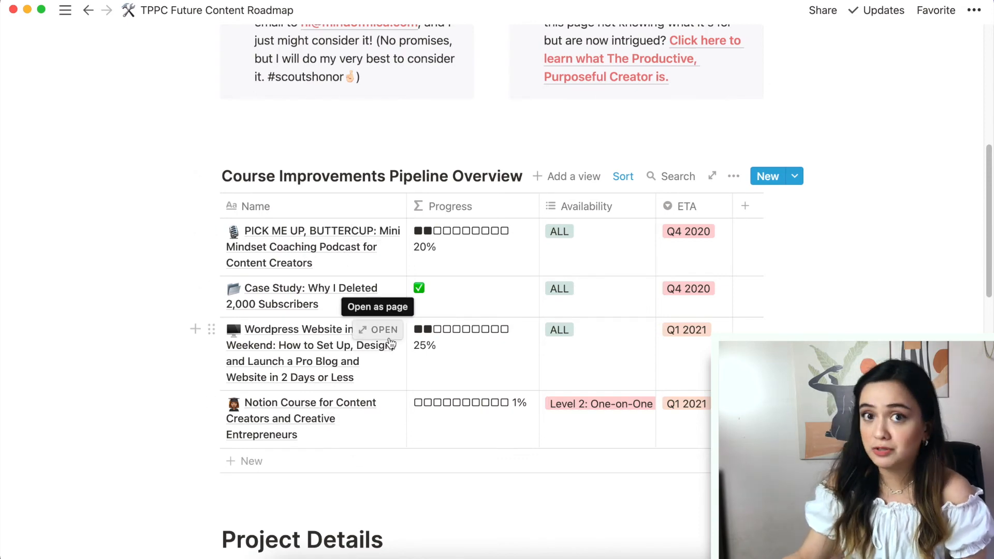
{"action": "scroll", "coordinate": [140, 322], "scroll_direction": "up", "scroll_amount": 1}
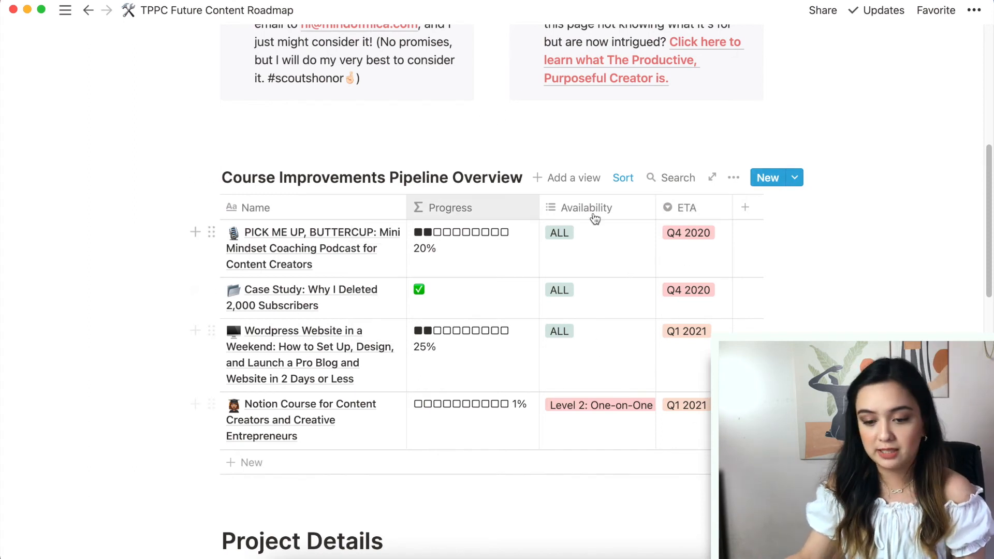
{"action": "scroll", "coordinate": [199, 262], "scroll_direction": "up", "scroll_amount": 10}
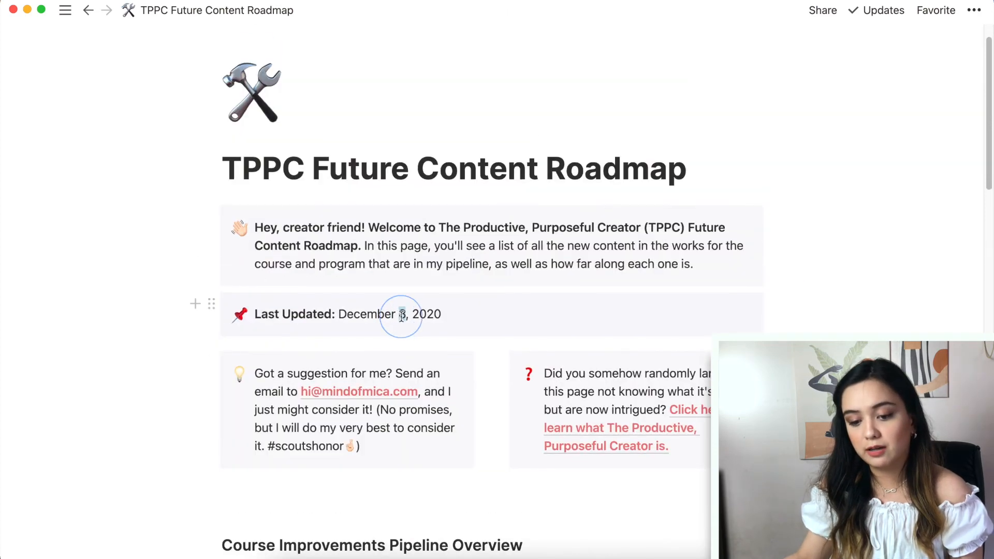
{"action": "double_click", "coordinate": [402, 316]}
{"action": "left_click", "coordinate": [518, 325]}
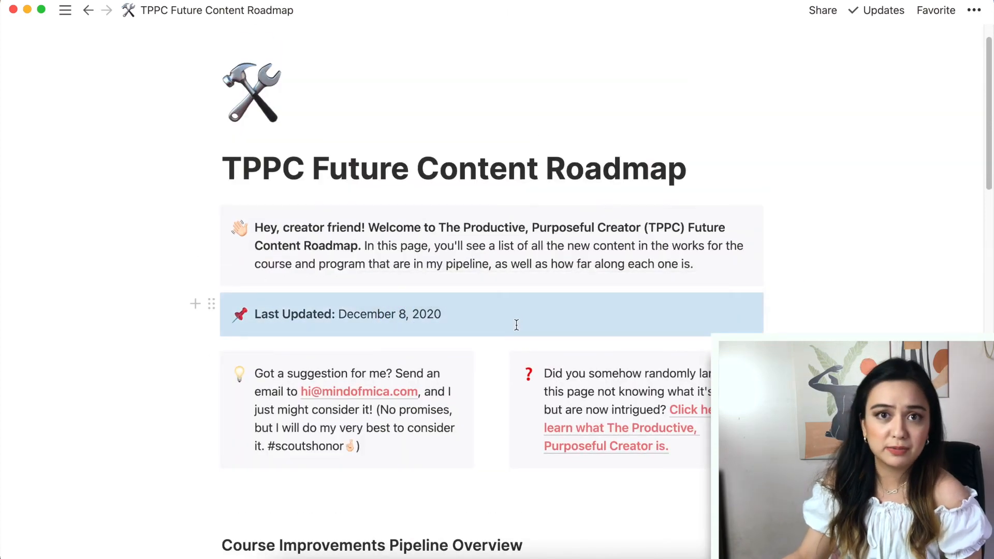
{"action": "scroll", "coordinate": [518, 325], "scroll_direction": "down", "scroll_amount": 6}
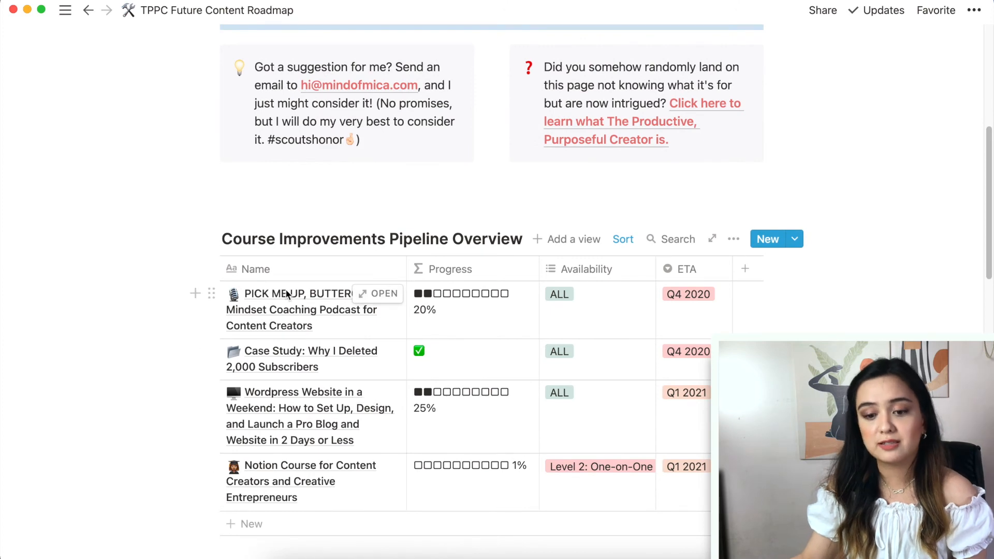
{"action": "scroll", "coordinate": [594, 181], "scroll_direction": "up", "scroll_amount": 5}
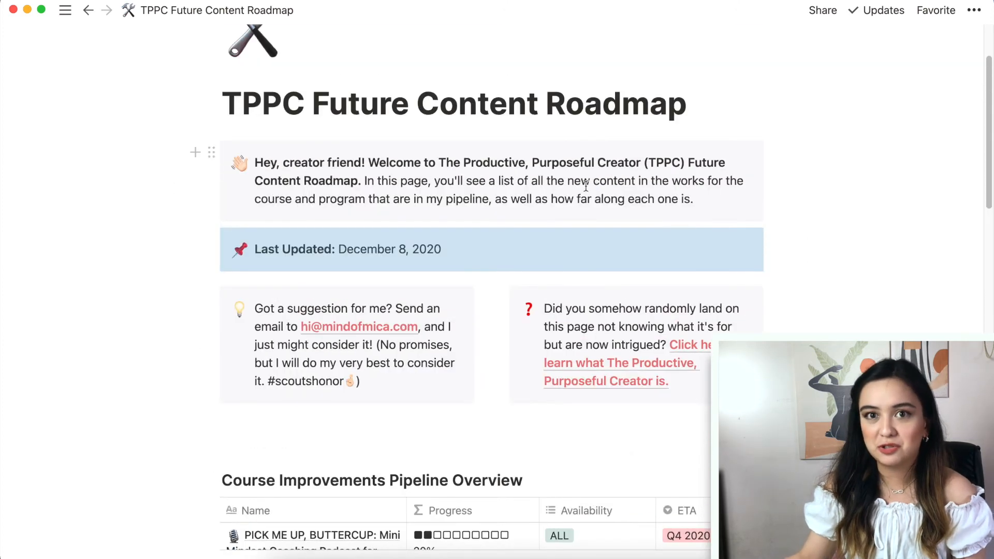
Open the Moneymoneymoney page and examine its embedded 2020 Sales Dashboard spreadsheet.
{"action": "mouse_move", "coordinate": [125, 331]}
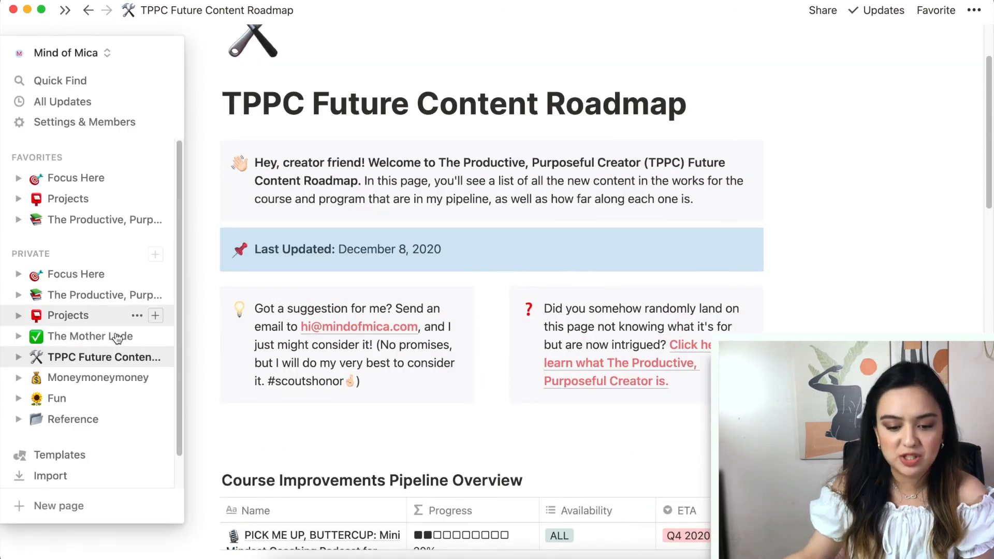
{"action": "left_click", "coordinate": [98, 378]}
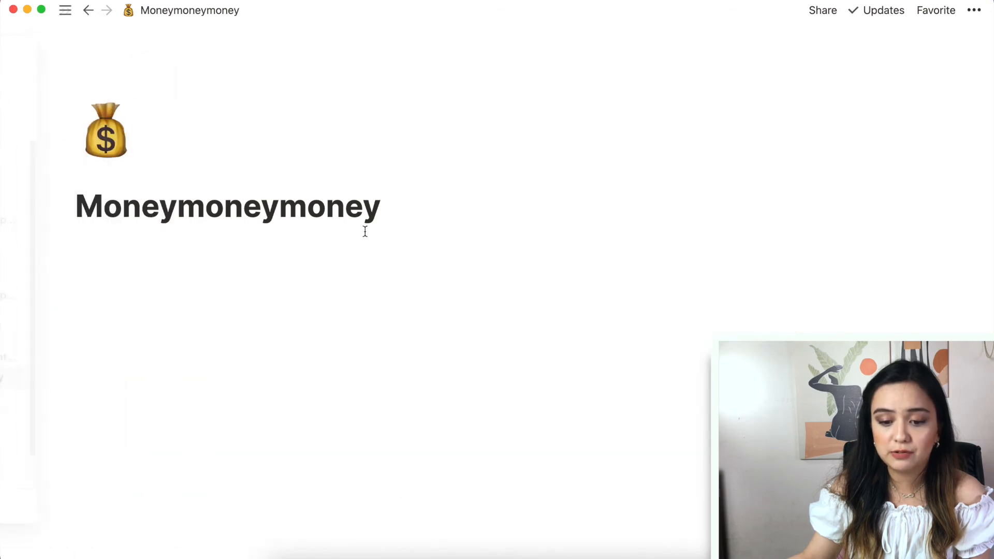
{"action": "scroll", "coordinate": [361, 230], "scroll_direction": "down", "scroll_amount": 7}
{"action": "scroll", "coordinate": [485, 301], "scroll_direction": "up", "scroll_amount": 7}
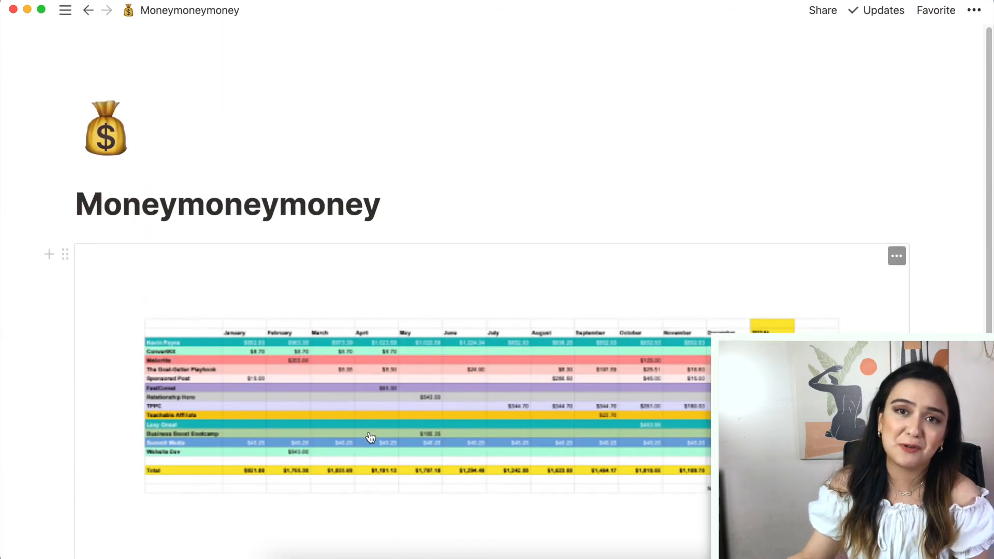
{"action": "scroll", "coordinate": [288, 461], "scroll_direction": "down", "scroll_amount": 7}
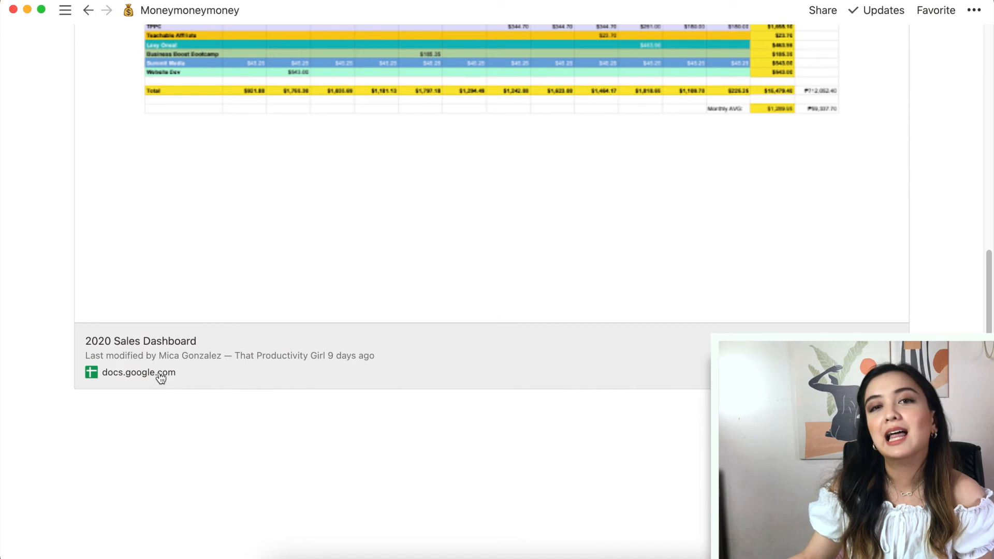
{"action": "scroll", "coordinate": [272, 392], "scroll_direction": "up", "scroll_amount": 3}
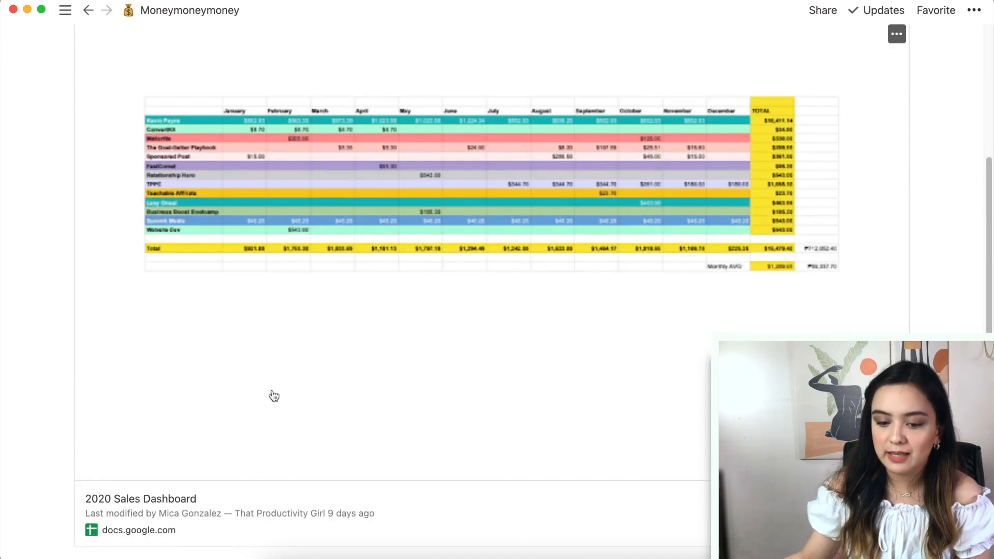
{"action": "scroll", "coordinate": [274, 396], "scroll_direction": "down", "scroll_amount": 3}
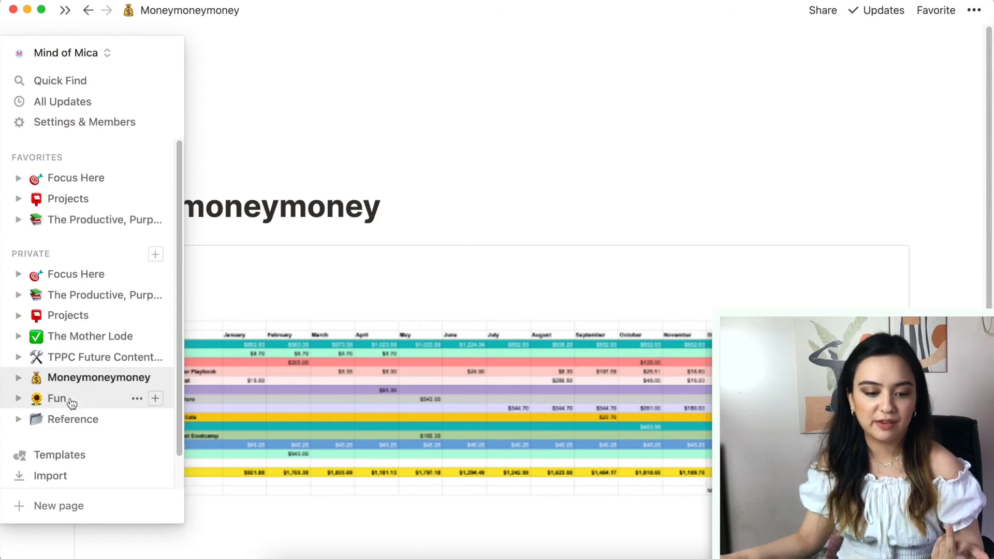
Open the TV Shows page inside the Fun page and view its Bank of Shows table.
{"action": "left_click", "coordinate": [57, 398]}
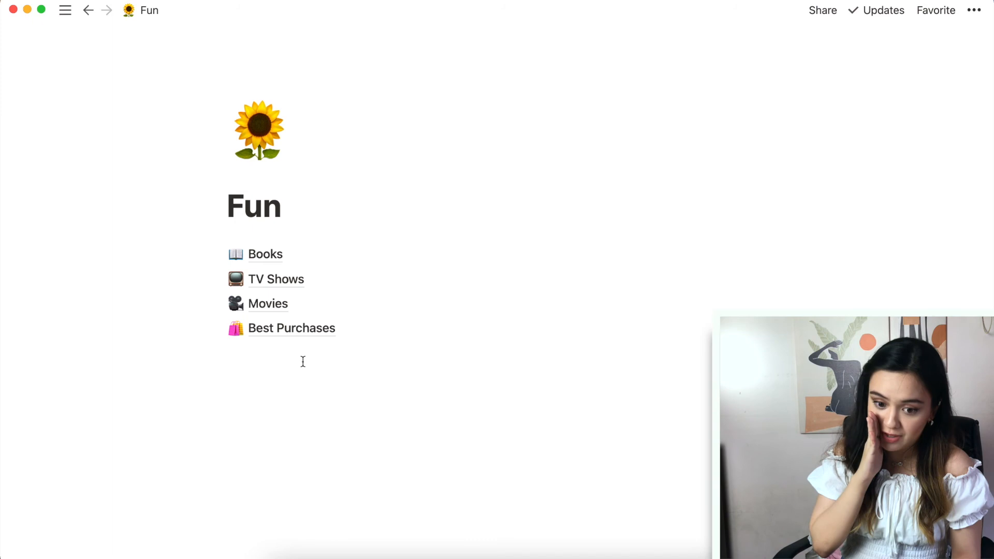
{"action": "left_click", "coordinate": [283, 281]}
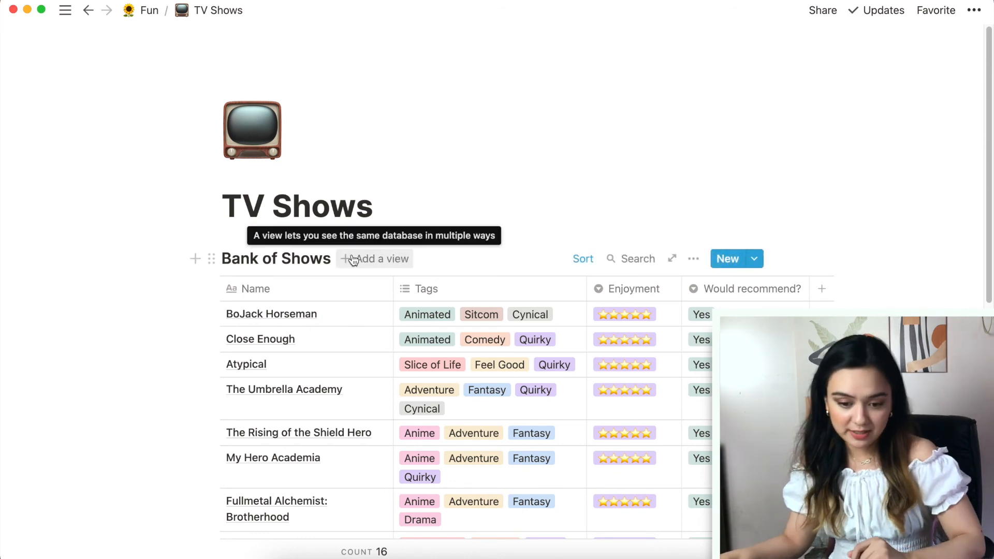
{"action": "scroll", "coordinate": [304, 315], "scroll_direction": "down", "scroll_amount": 2}
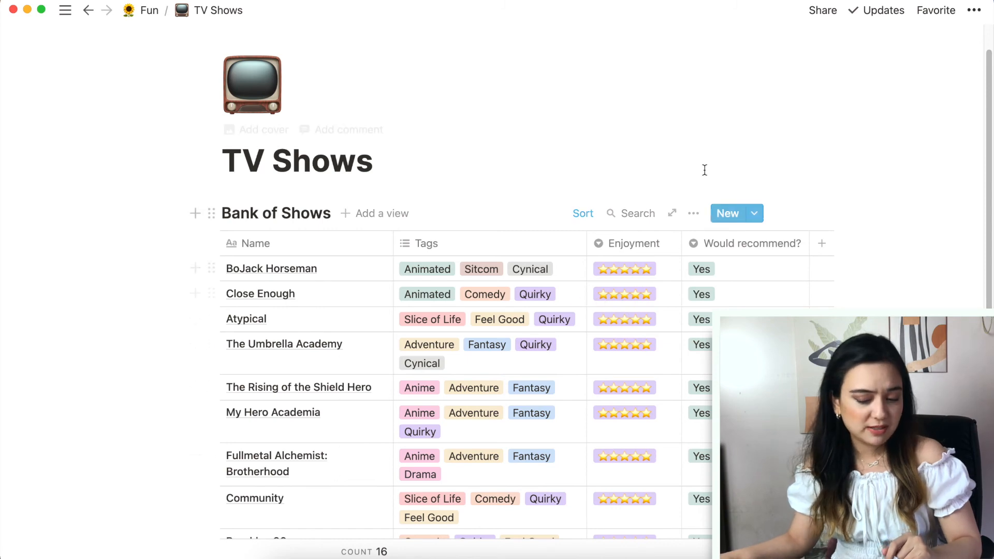
Inspect the Enjoyment, Would recommend? and Tags options for BoJack Horseman, leaving each value unchanged.
{"action": "left_click", "coordinate": [642, 269]}
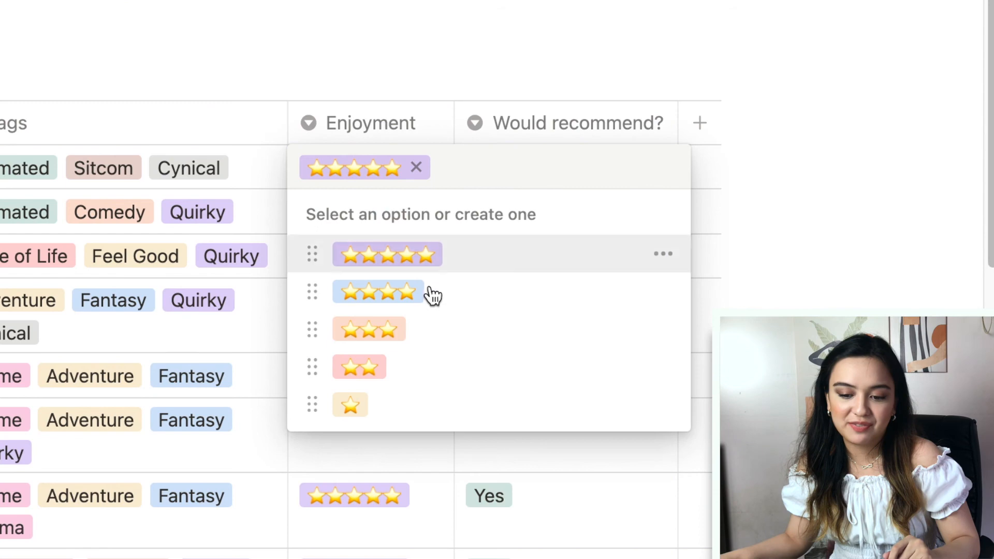
{"action": "key", "text": "Escape"}
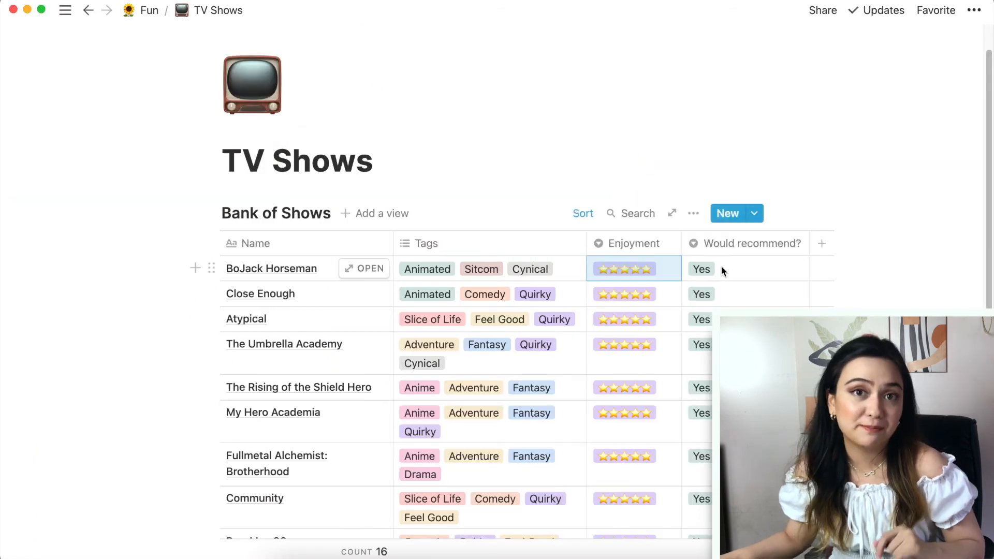
{"action": "left_click", "coordinate": [697, 260]}
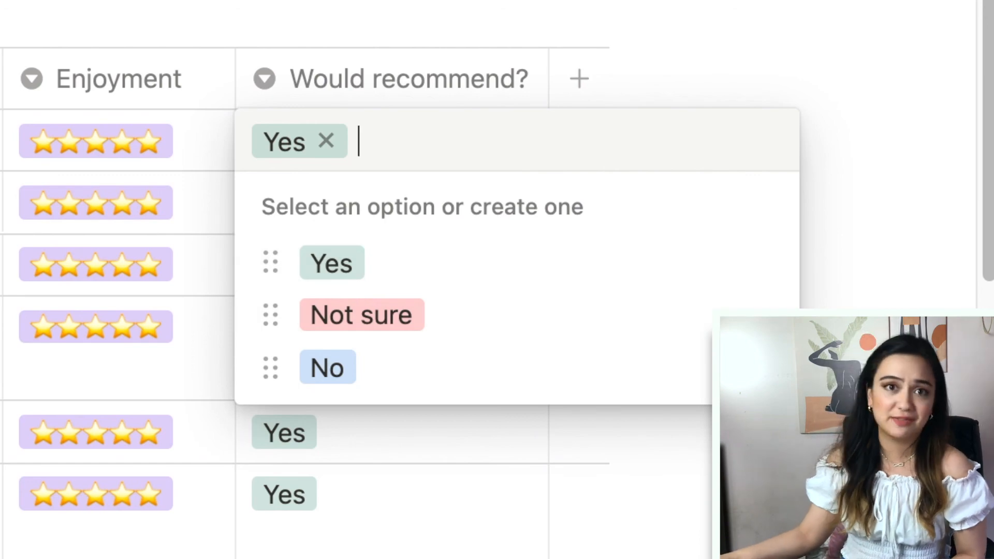
{"action": "key", "text": "Escape"}
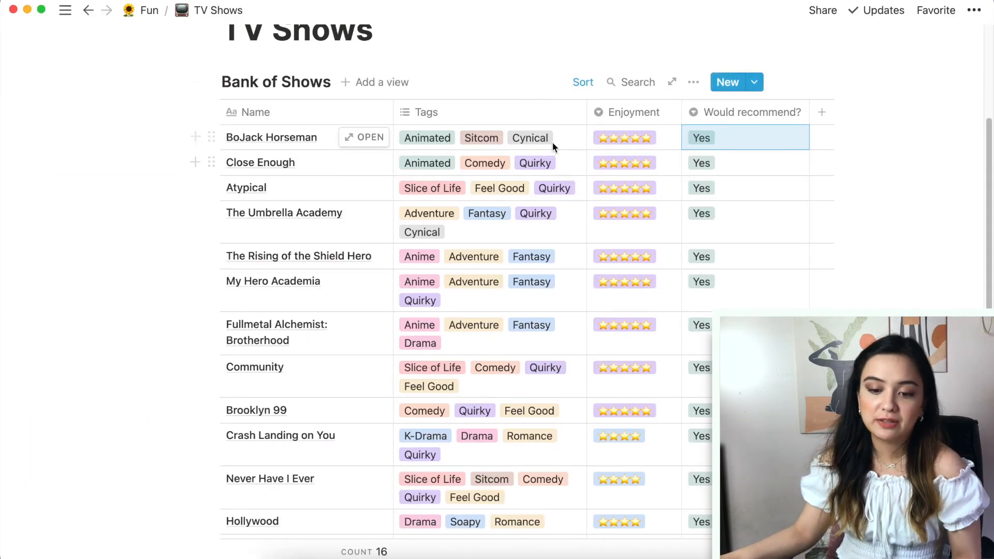
{"action": "left_click", "coordinate": [561, 140]}
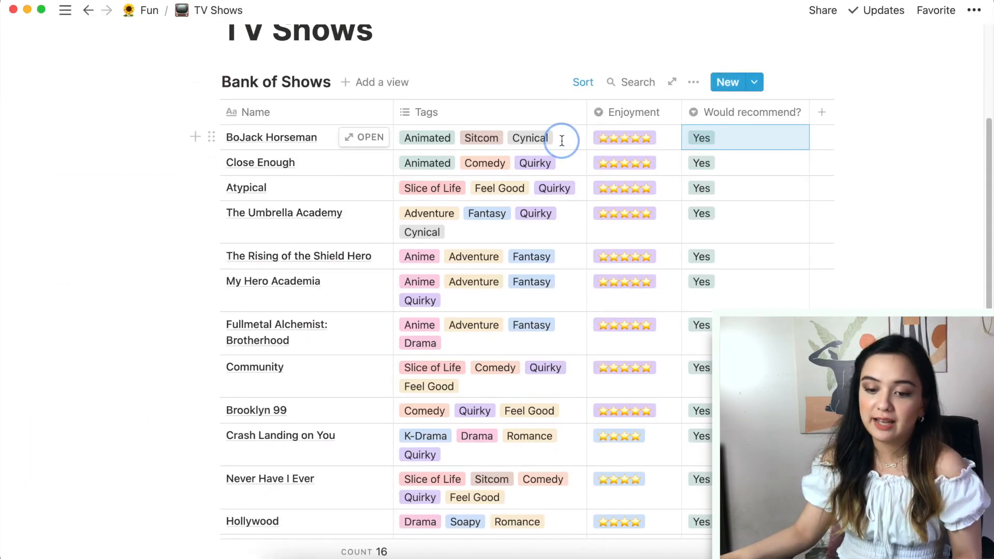
{"action": "key", "text": "Escape"}
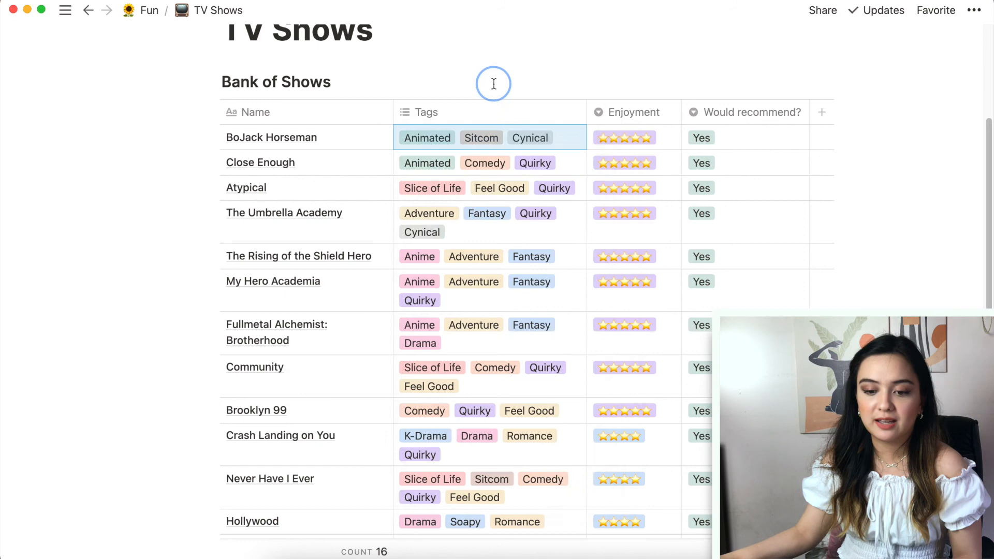